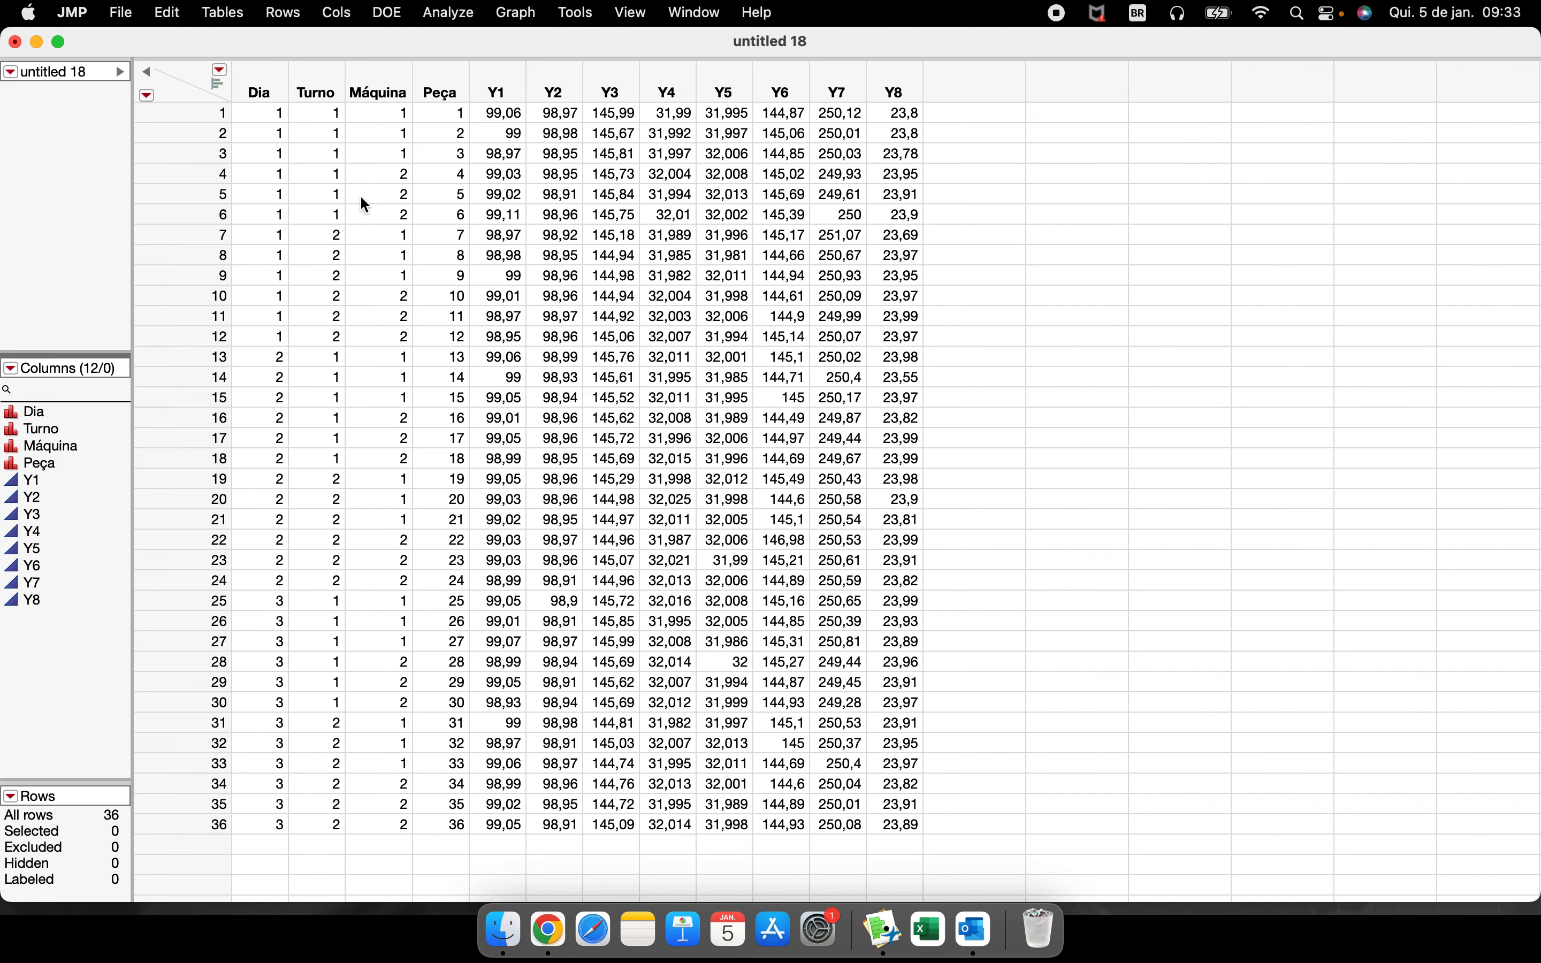
- Show the header graphs above the data columns, then enlarge and shrink them to view every Peça level
click(219, 89)
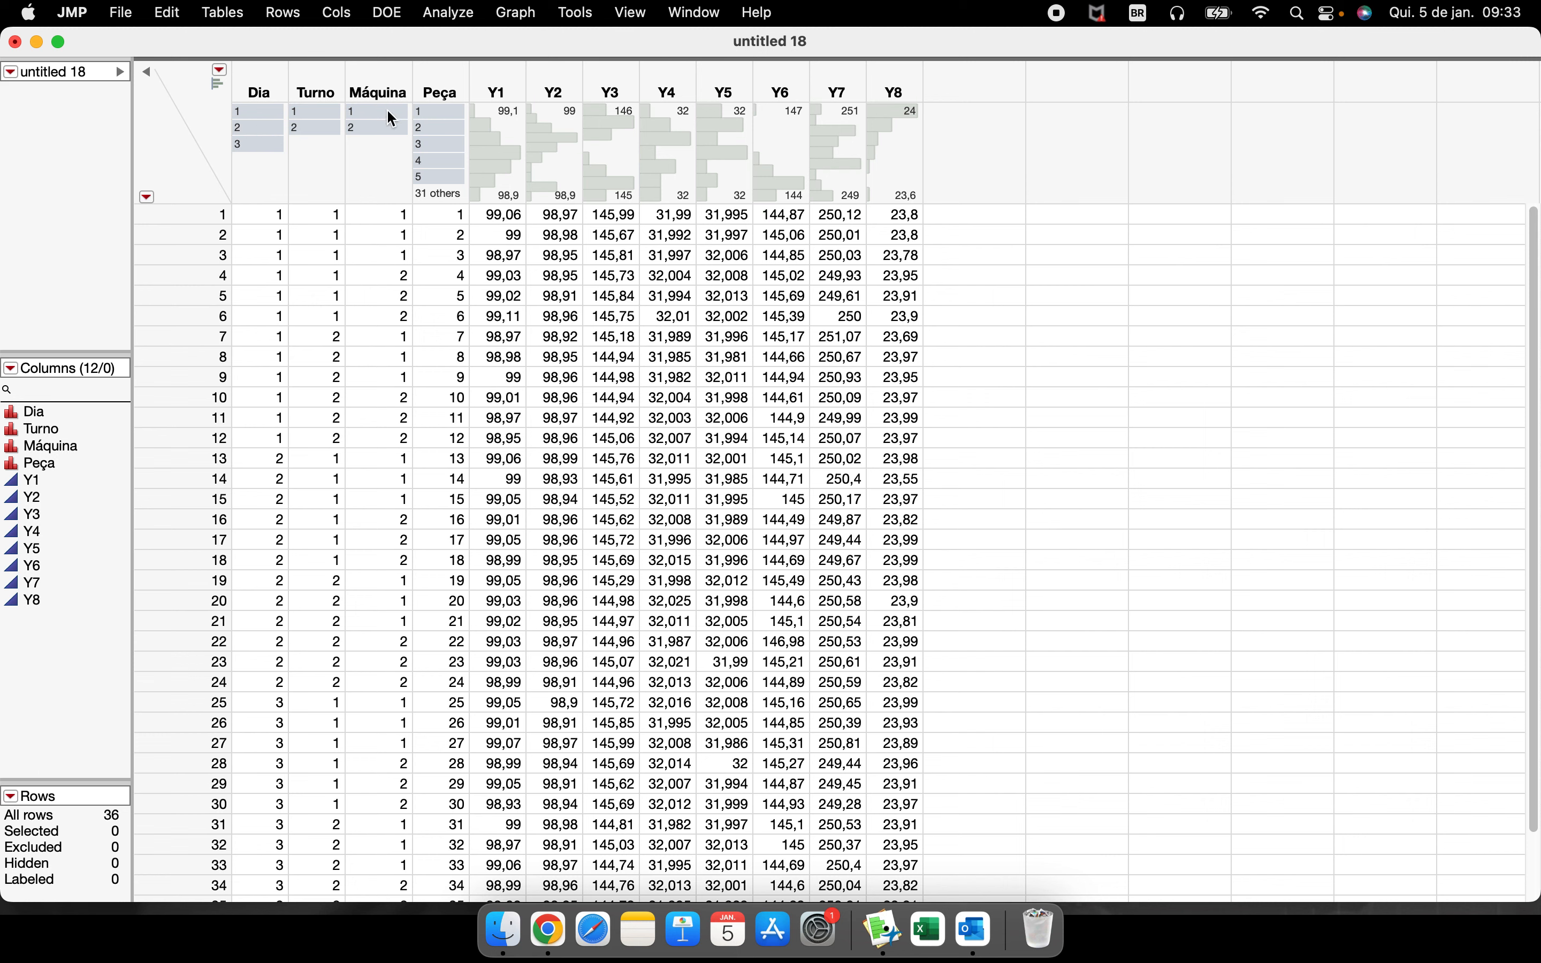
drag(441, 204, 452, 754)
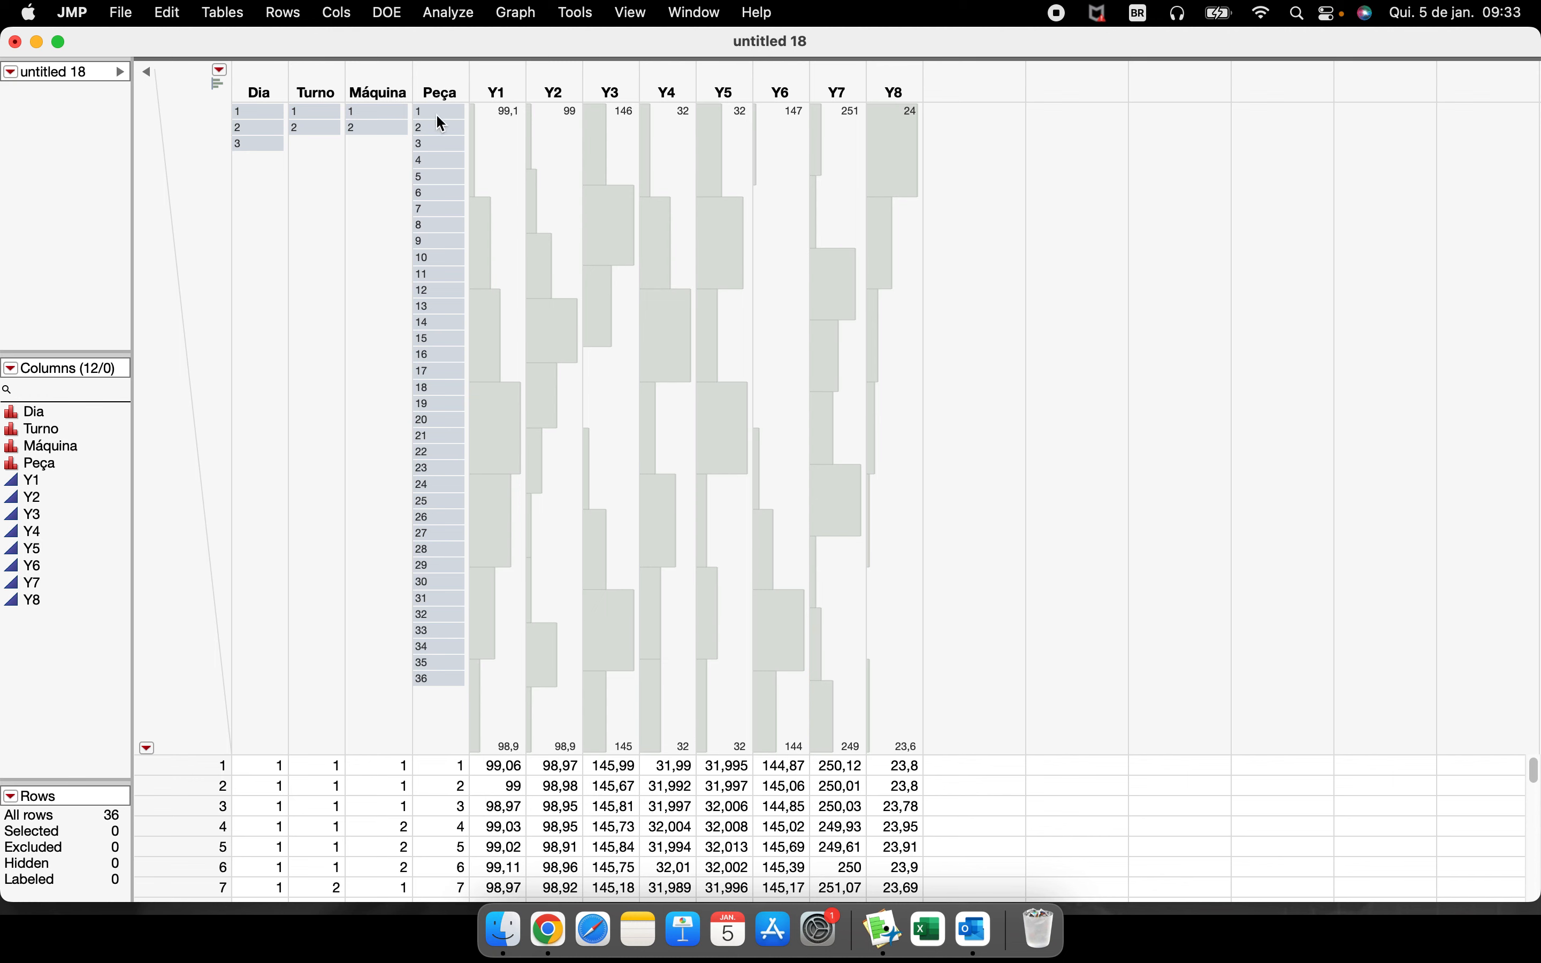
drag(440, 759, 453, 194)
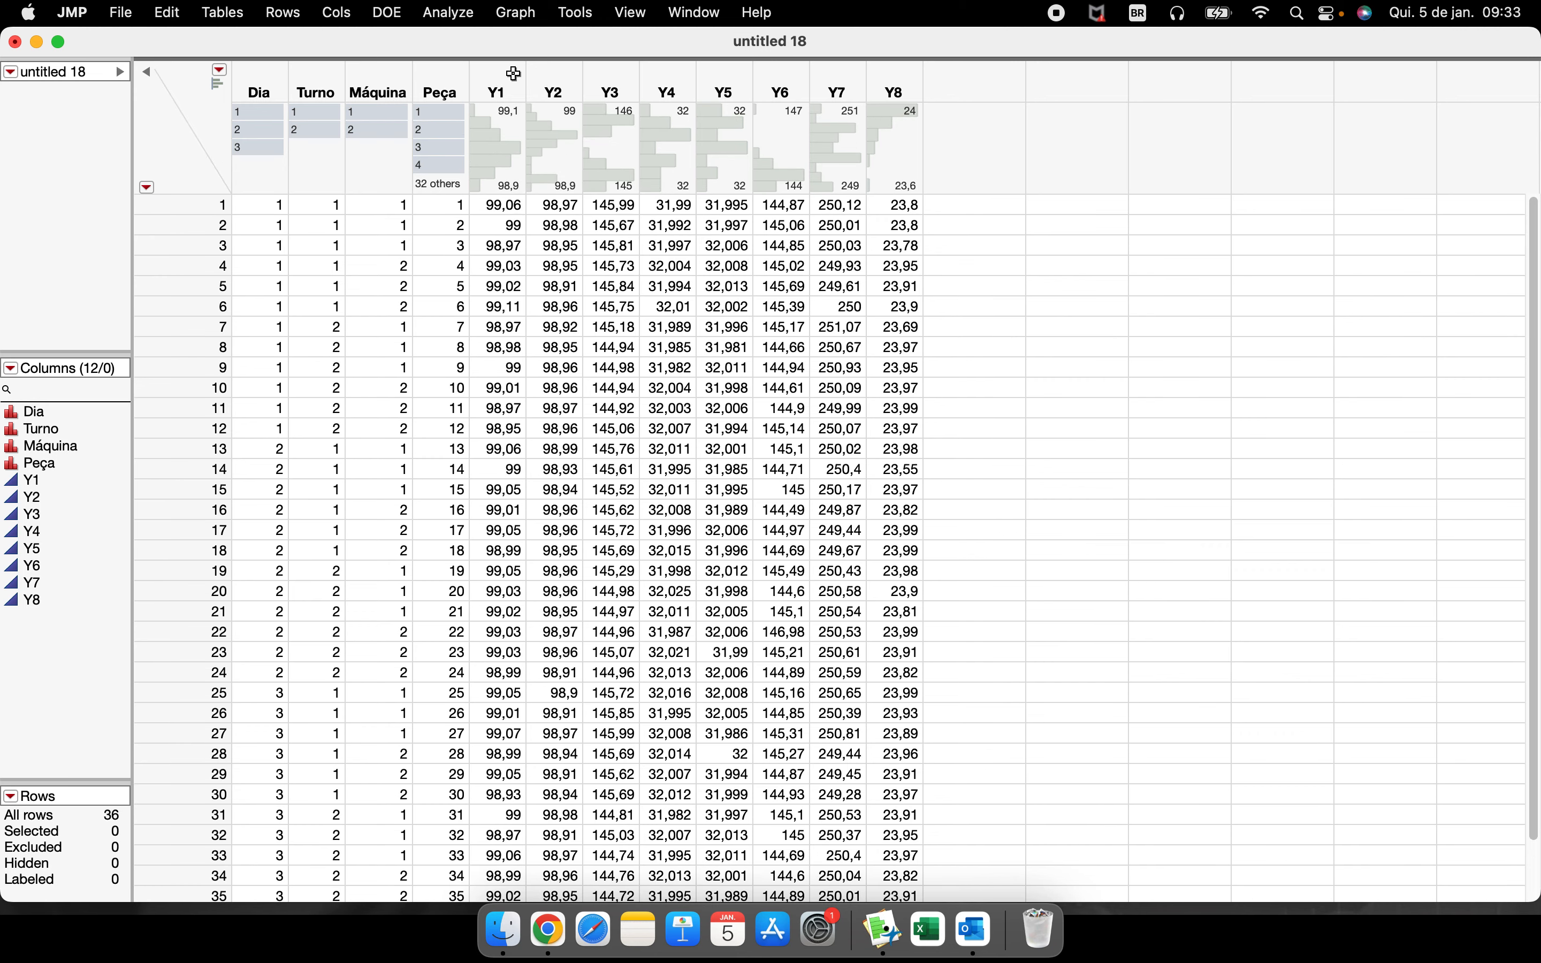
- Inspect the Y measurement columns in the table and highlight the row behind the highest bar of Y6's header graph
drag(495, 70, 904, 76)
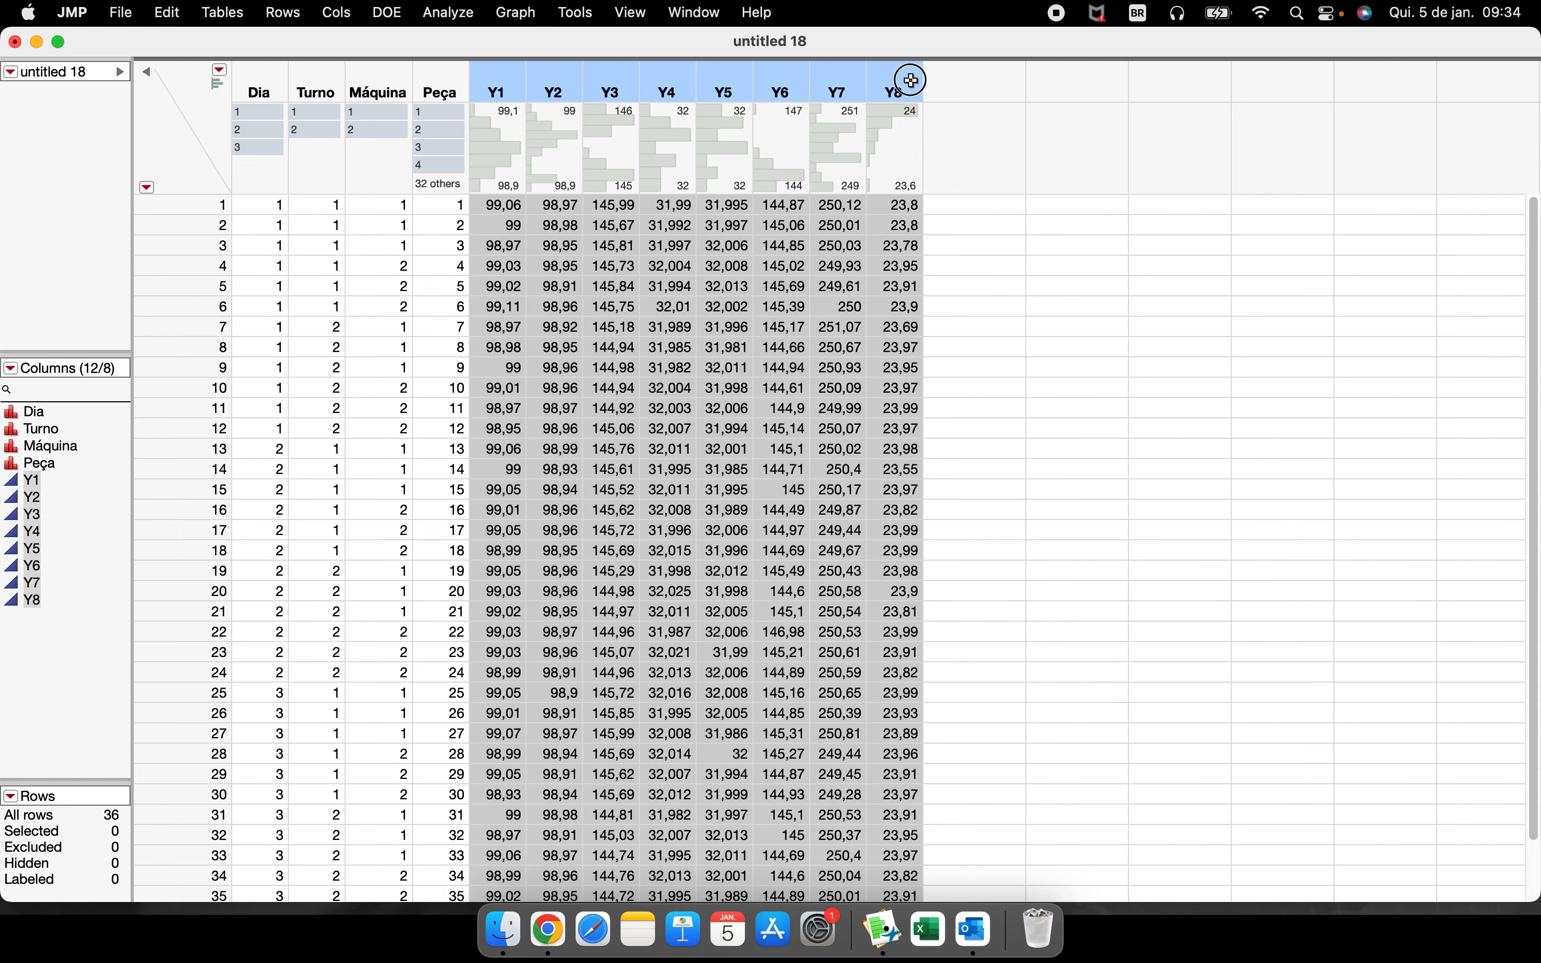
click(511, 77)
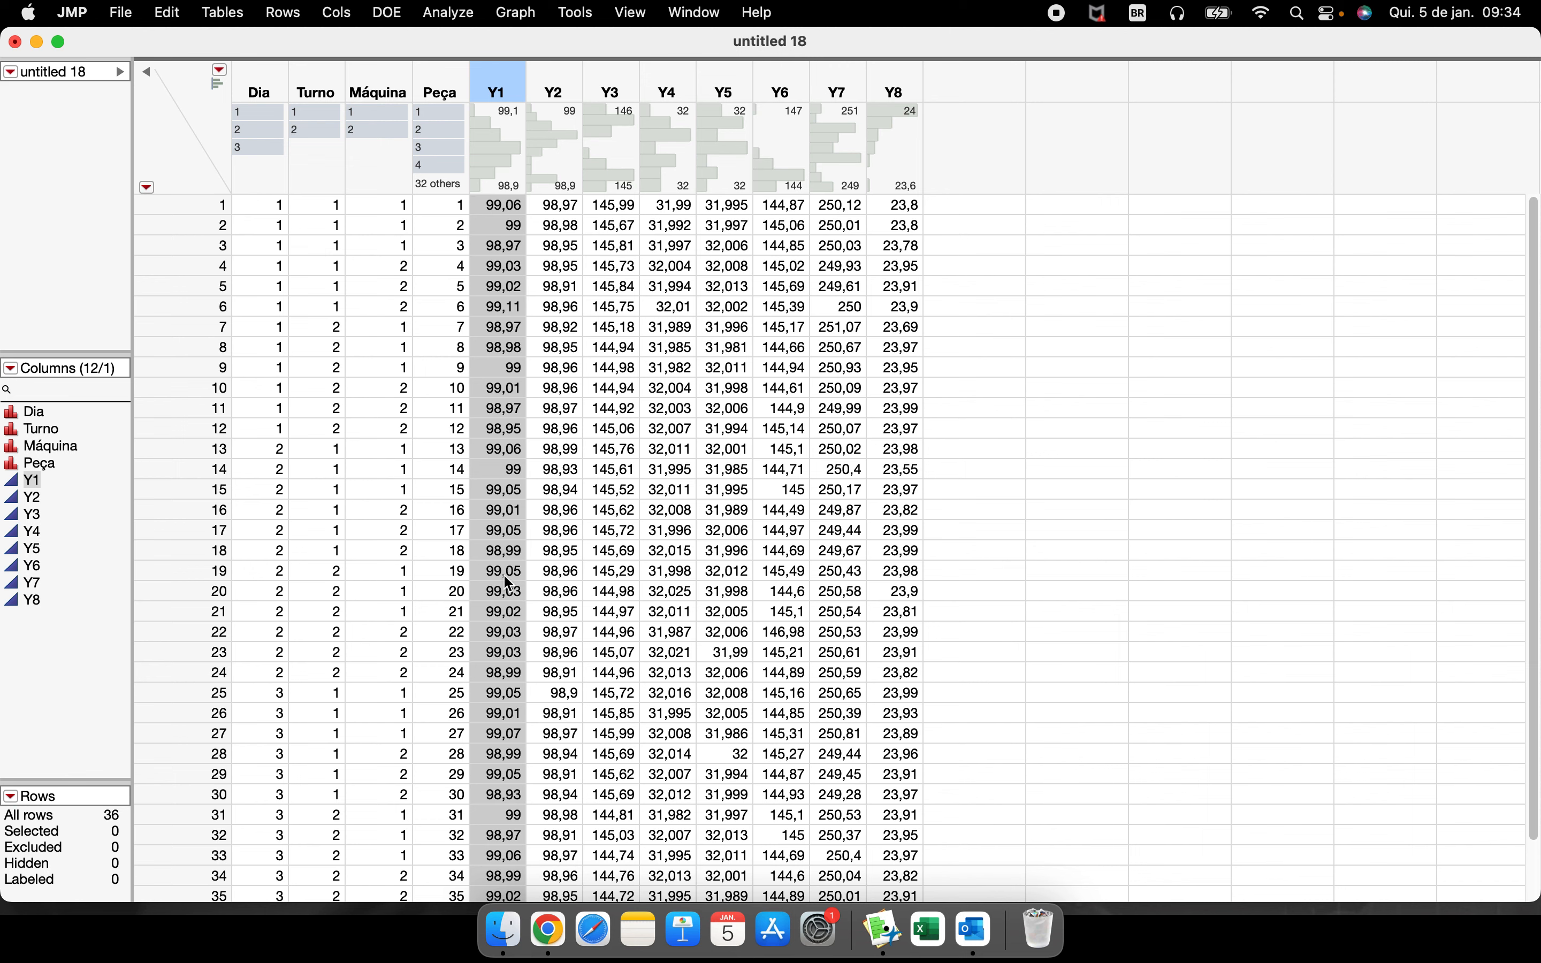
click(548, 79)
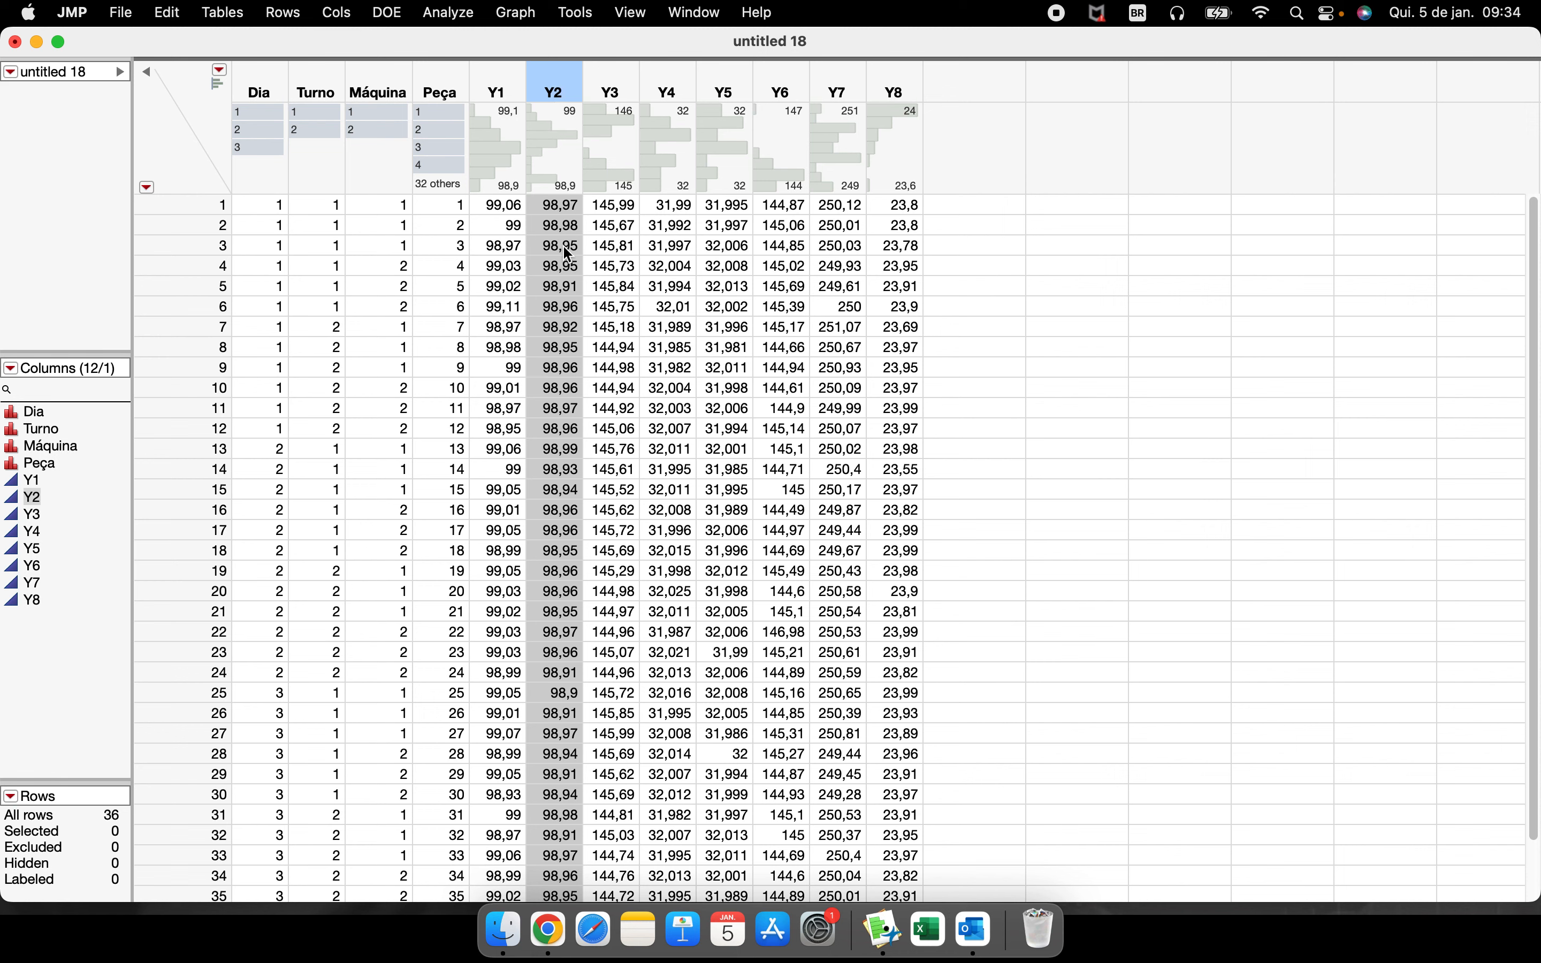
click(766, 120)
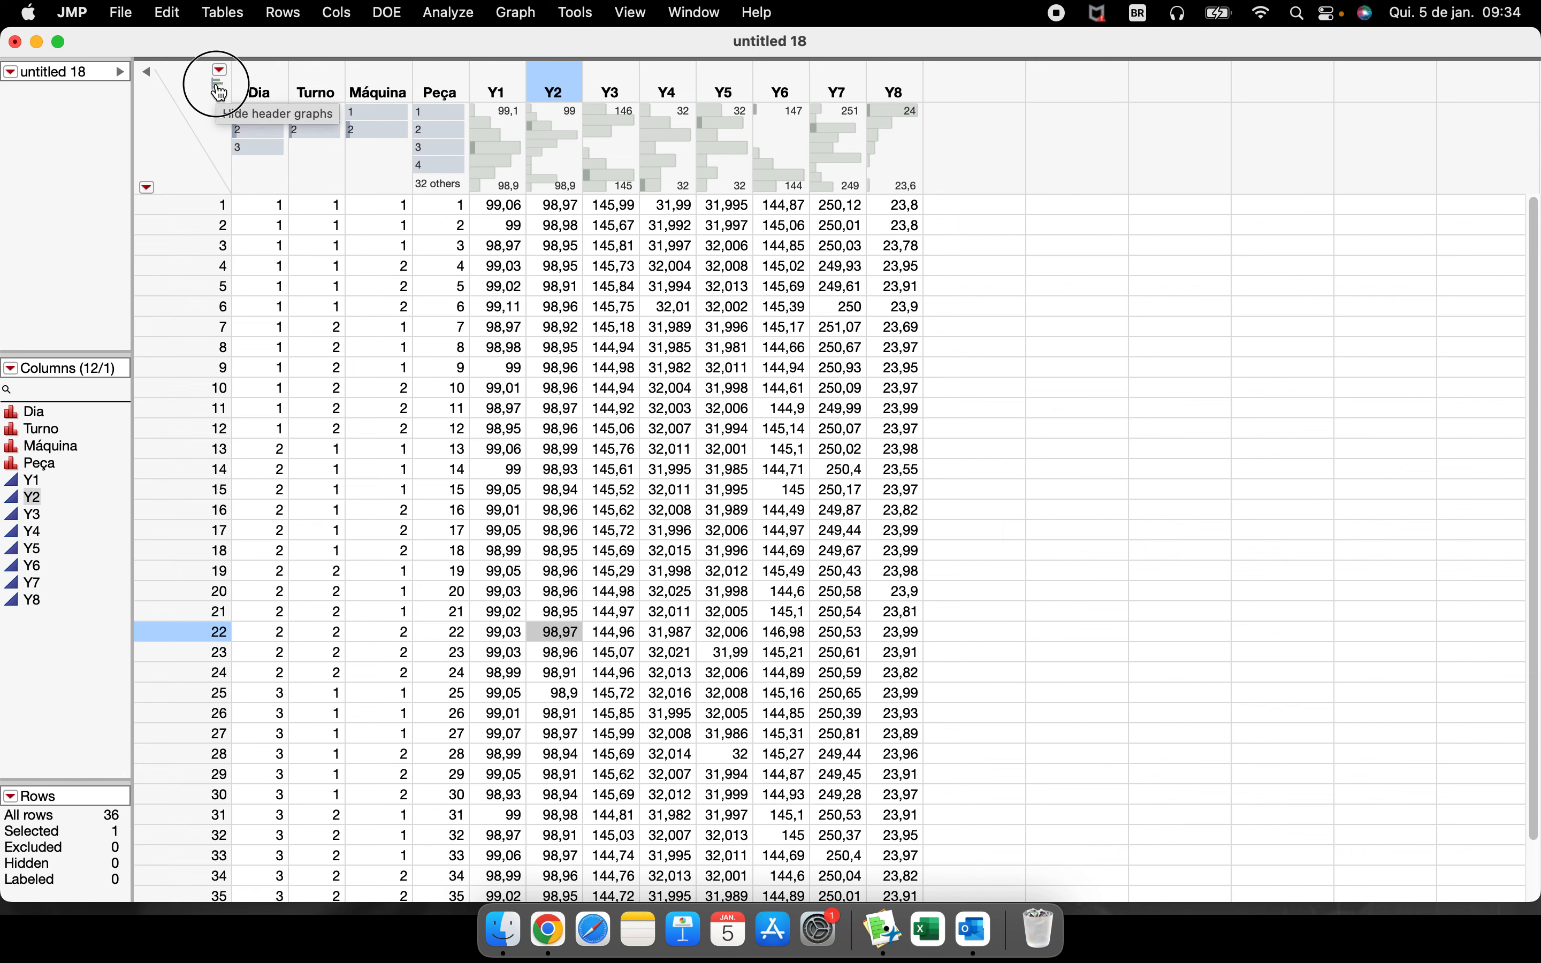
- Hide the header graphs above the data columns
click(219, 90)
click(218, 90)
click(220, 90)
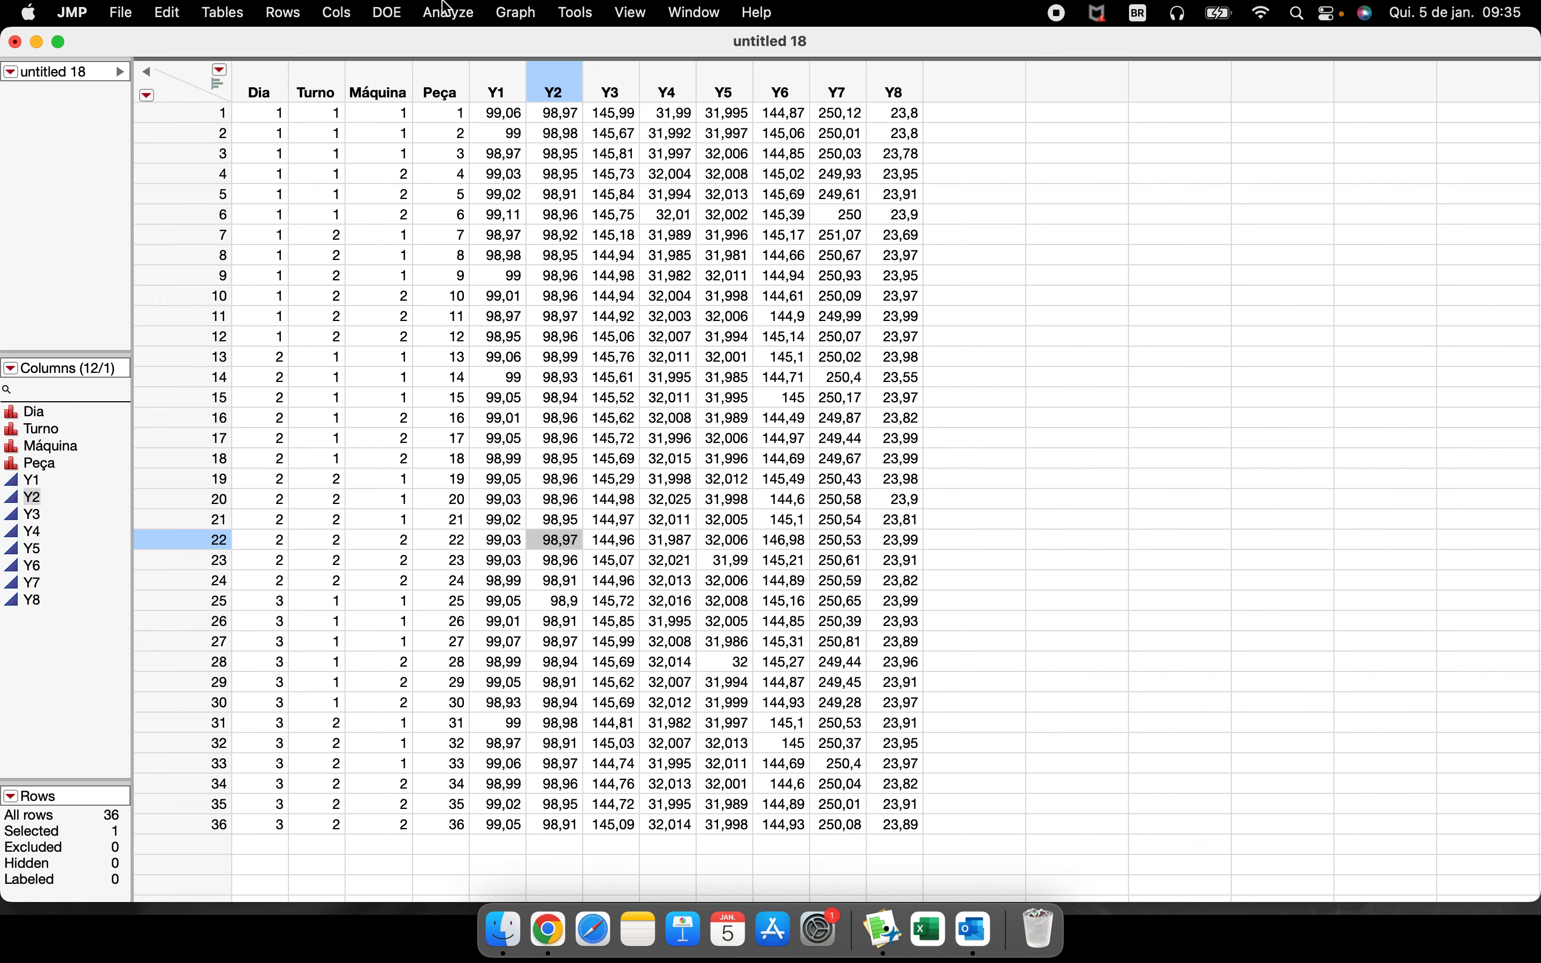
- Run a Distribution analysis with all 12 columns, from Dia through Y8, as the Y variables
click(451, 14)
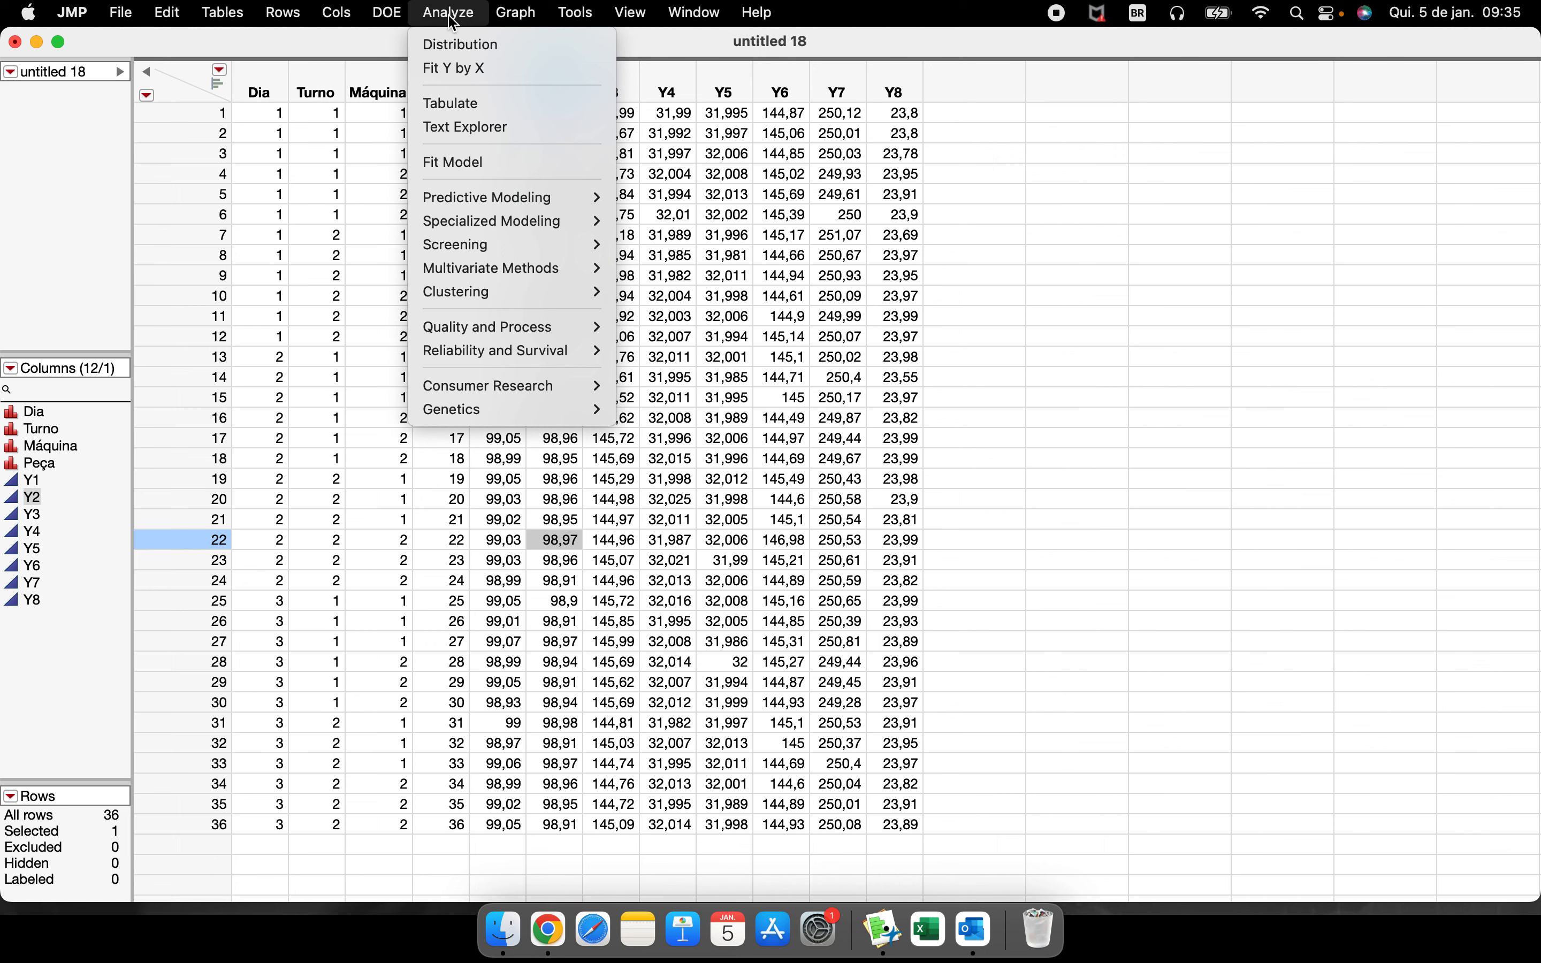
click(512, 46)
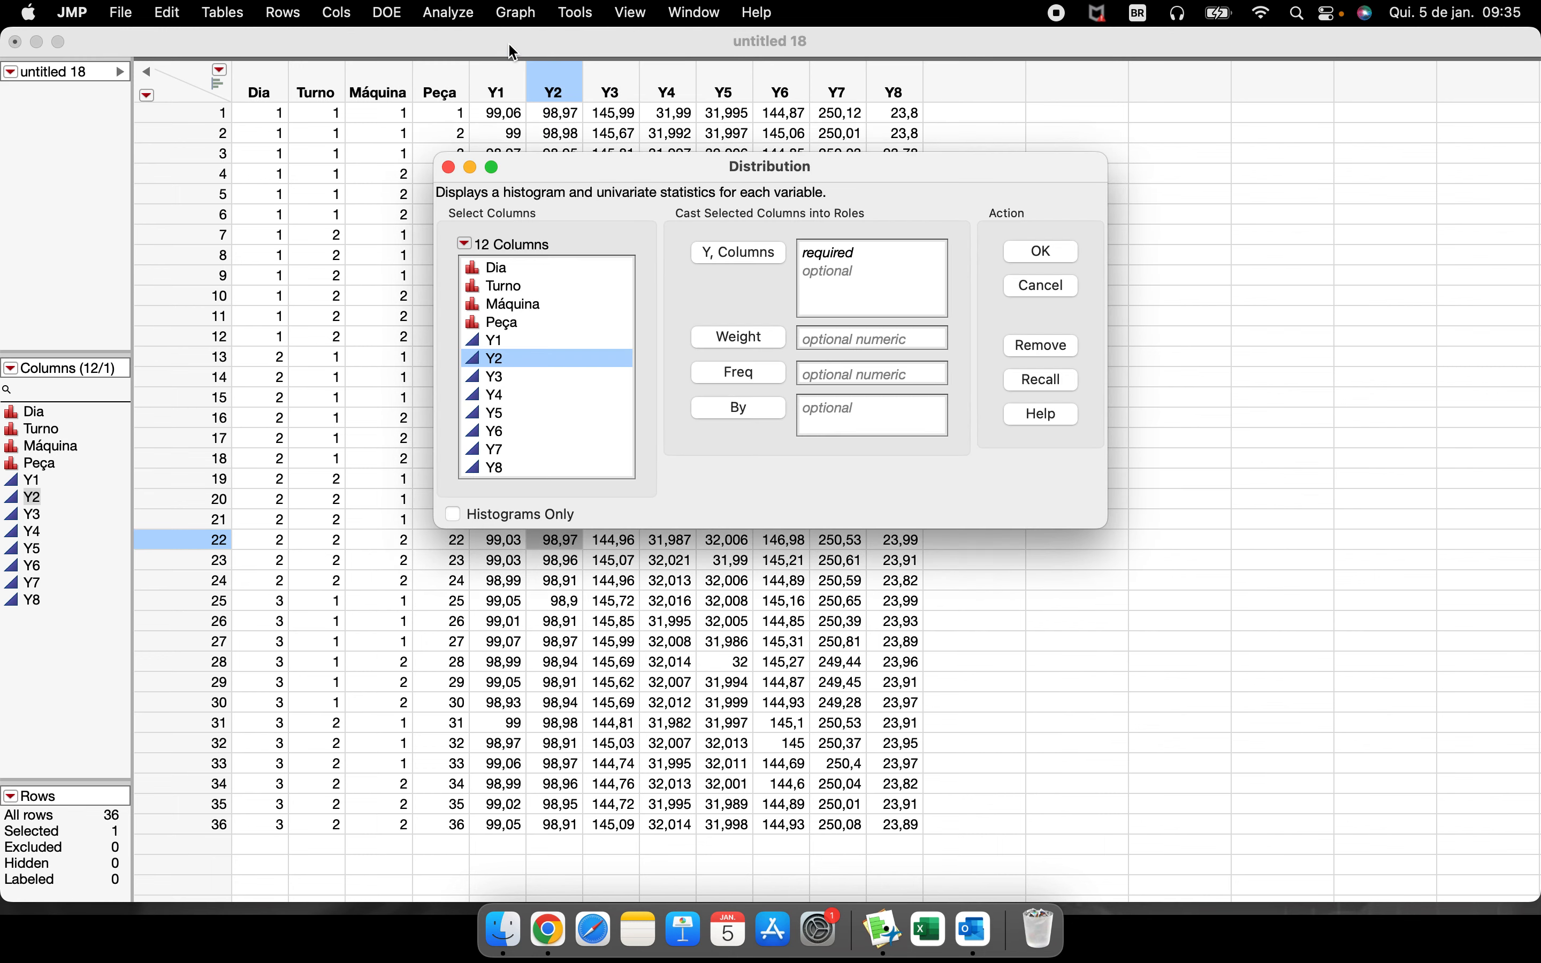
click(539, 414)
drag(531, 341, 528, 471)
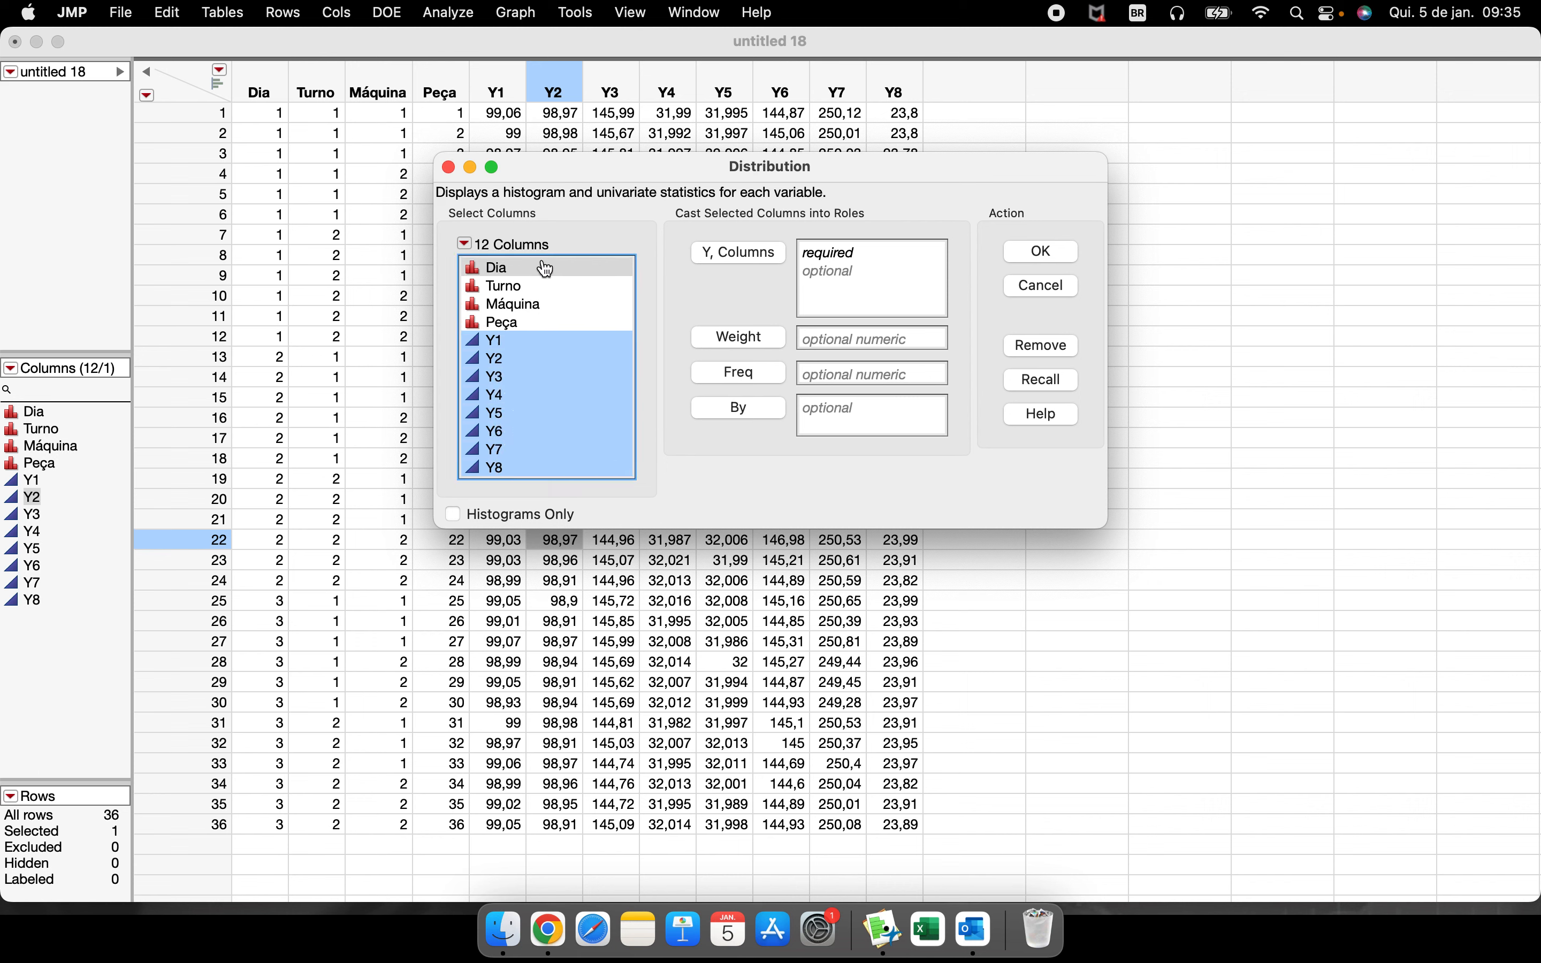
drag(547, 273, 570, 468)
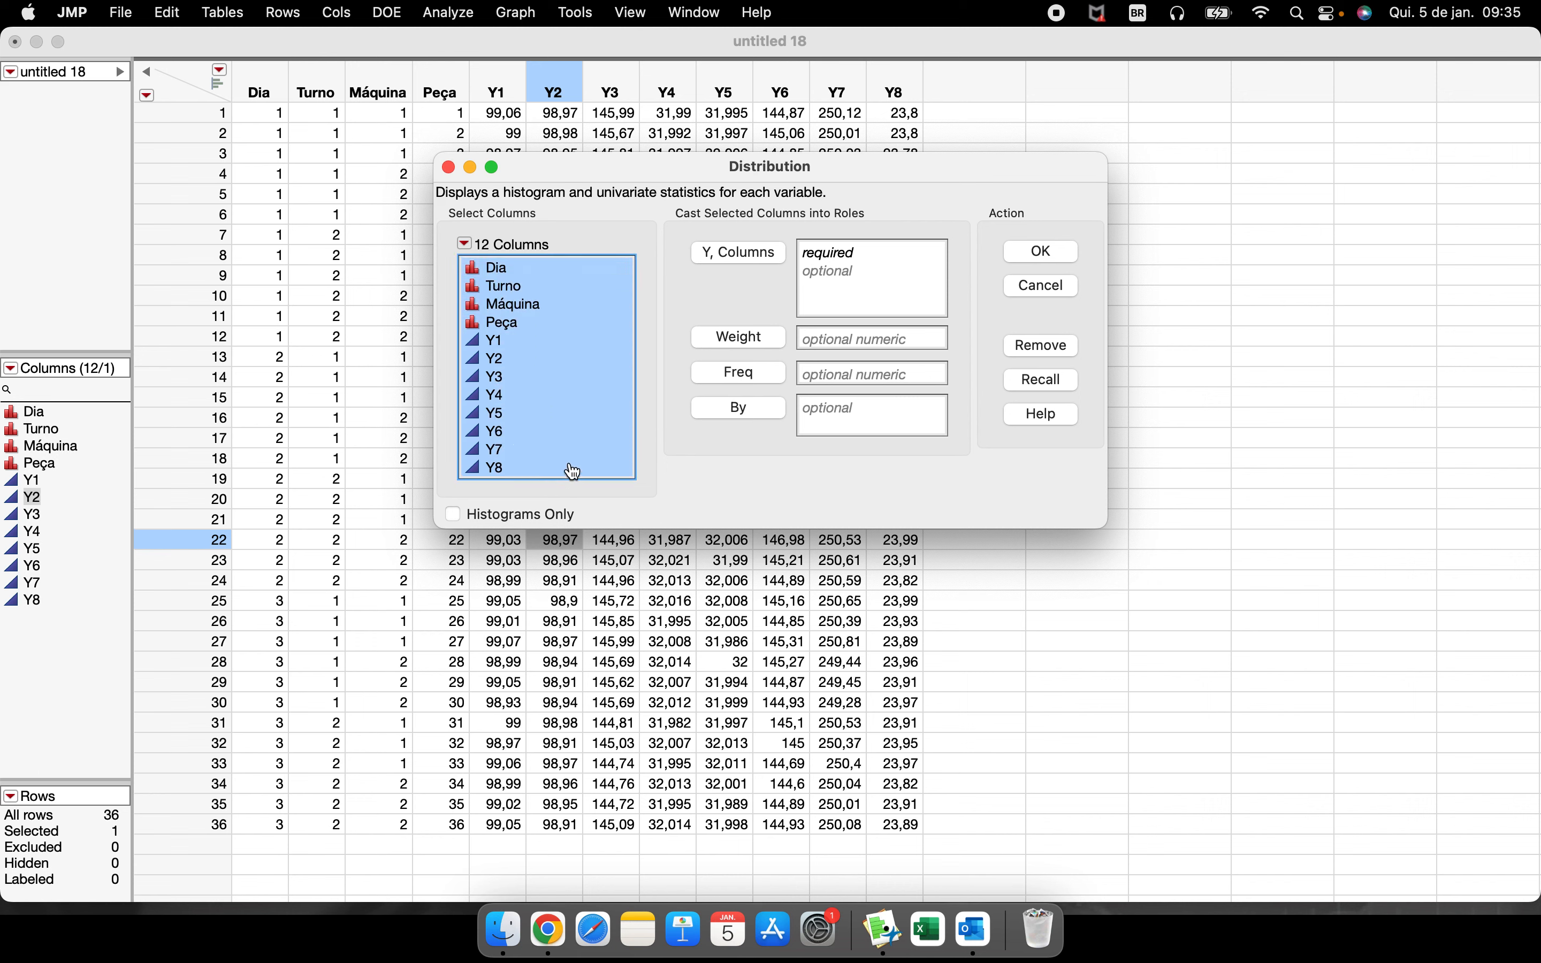
click(714, 260)
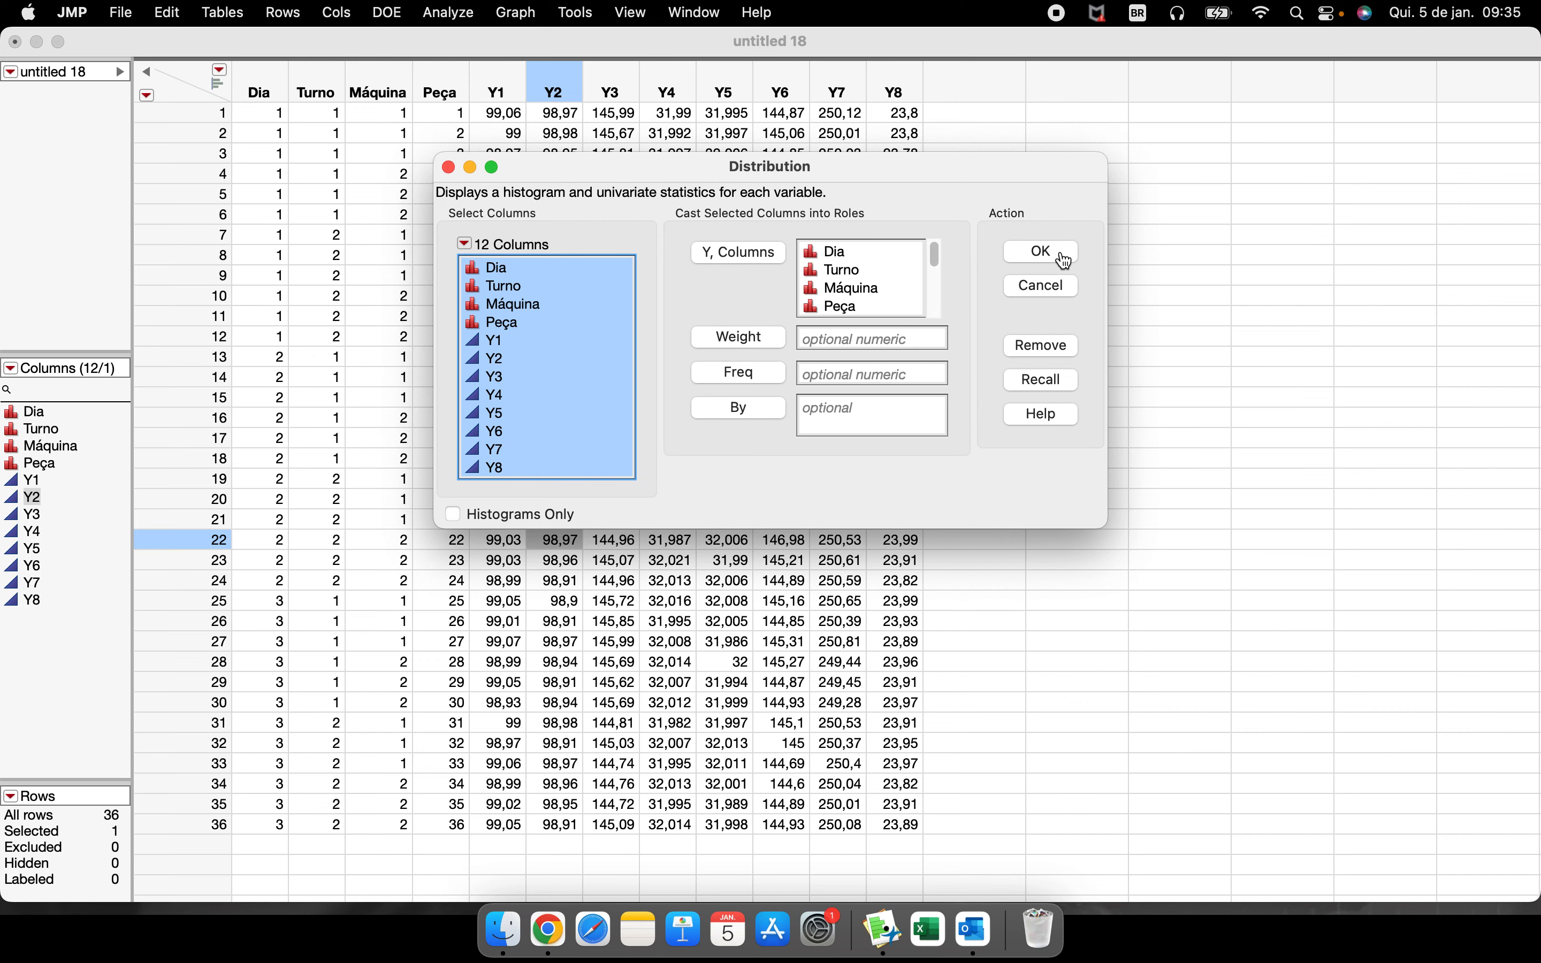
click(1043, 252)
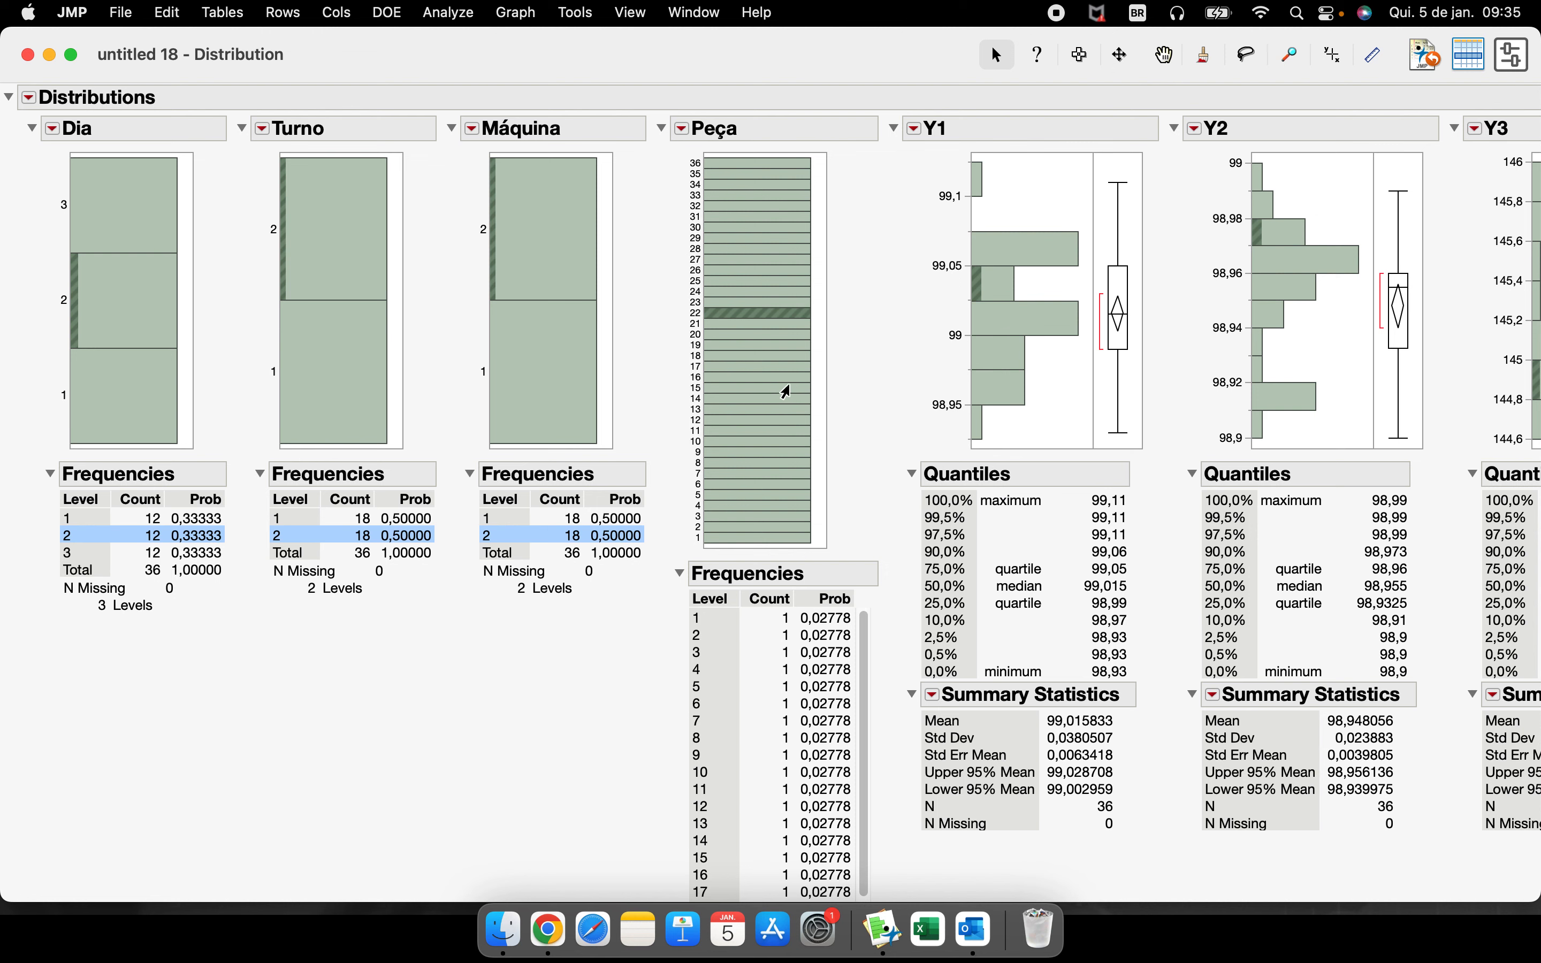
- Clear the highlighted row and collapse the Dia, Turno, Máquina and Peça distribution reports
click(778, 312)
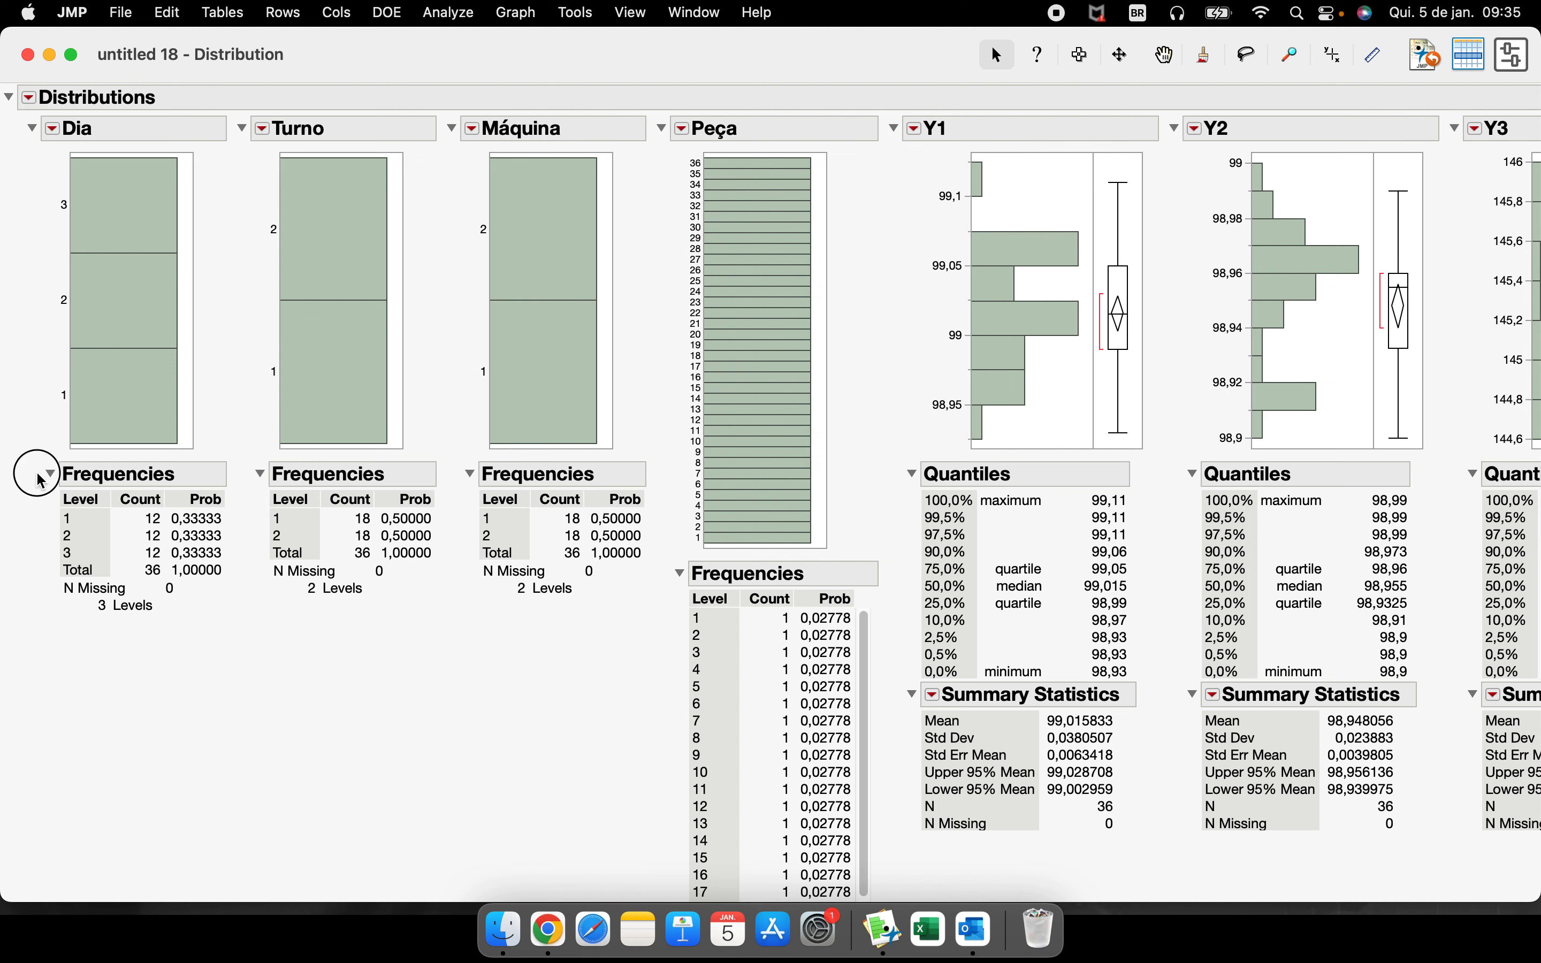
drag(36, 472, 202, 639)
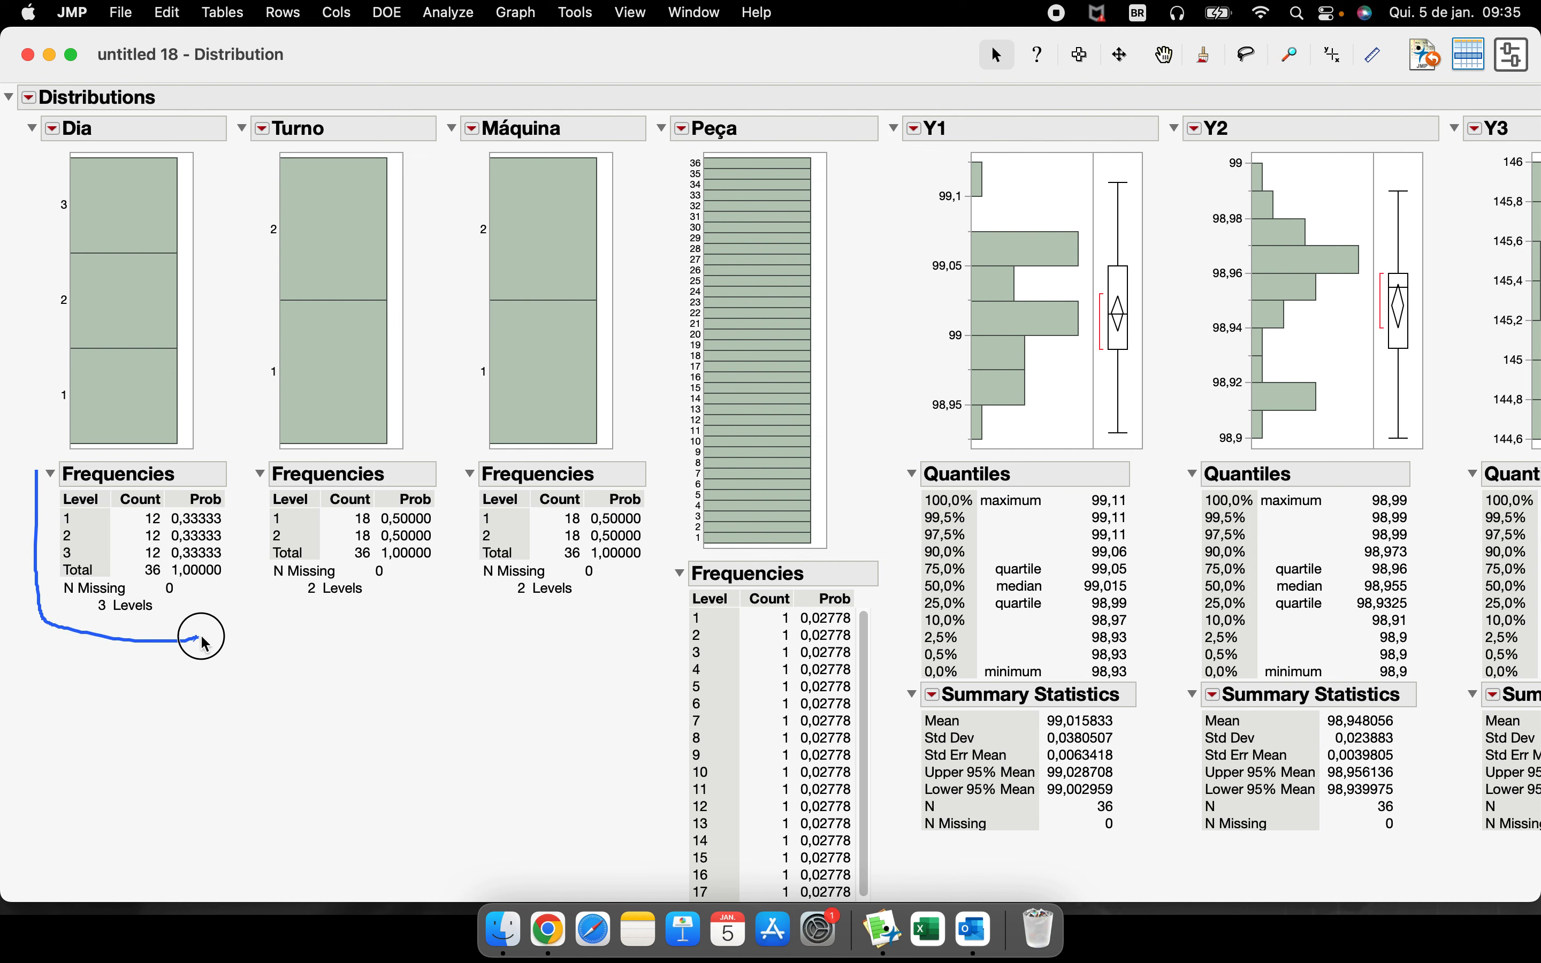
click(33, 130)
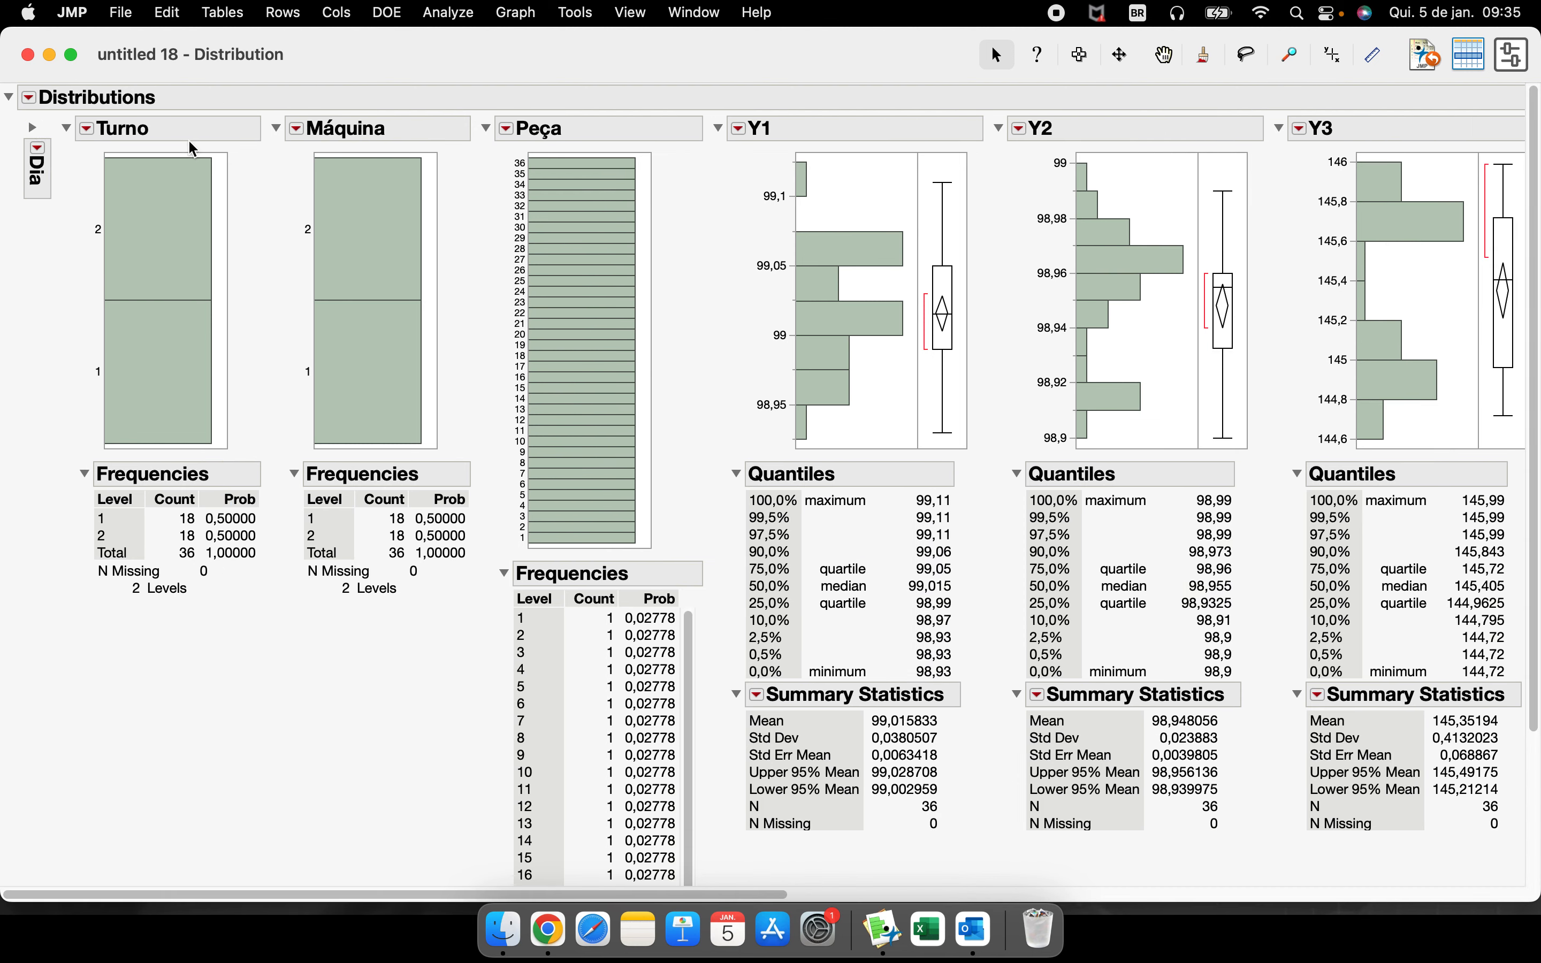
click(67, 129)
click(100, 128)
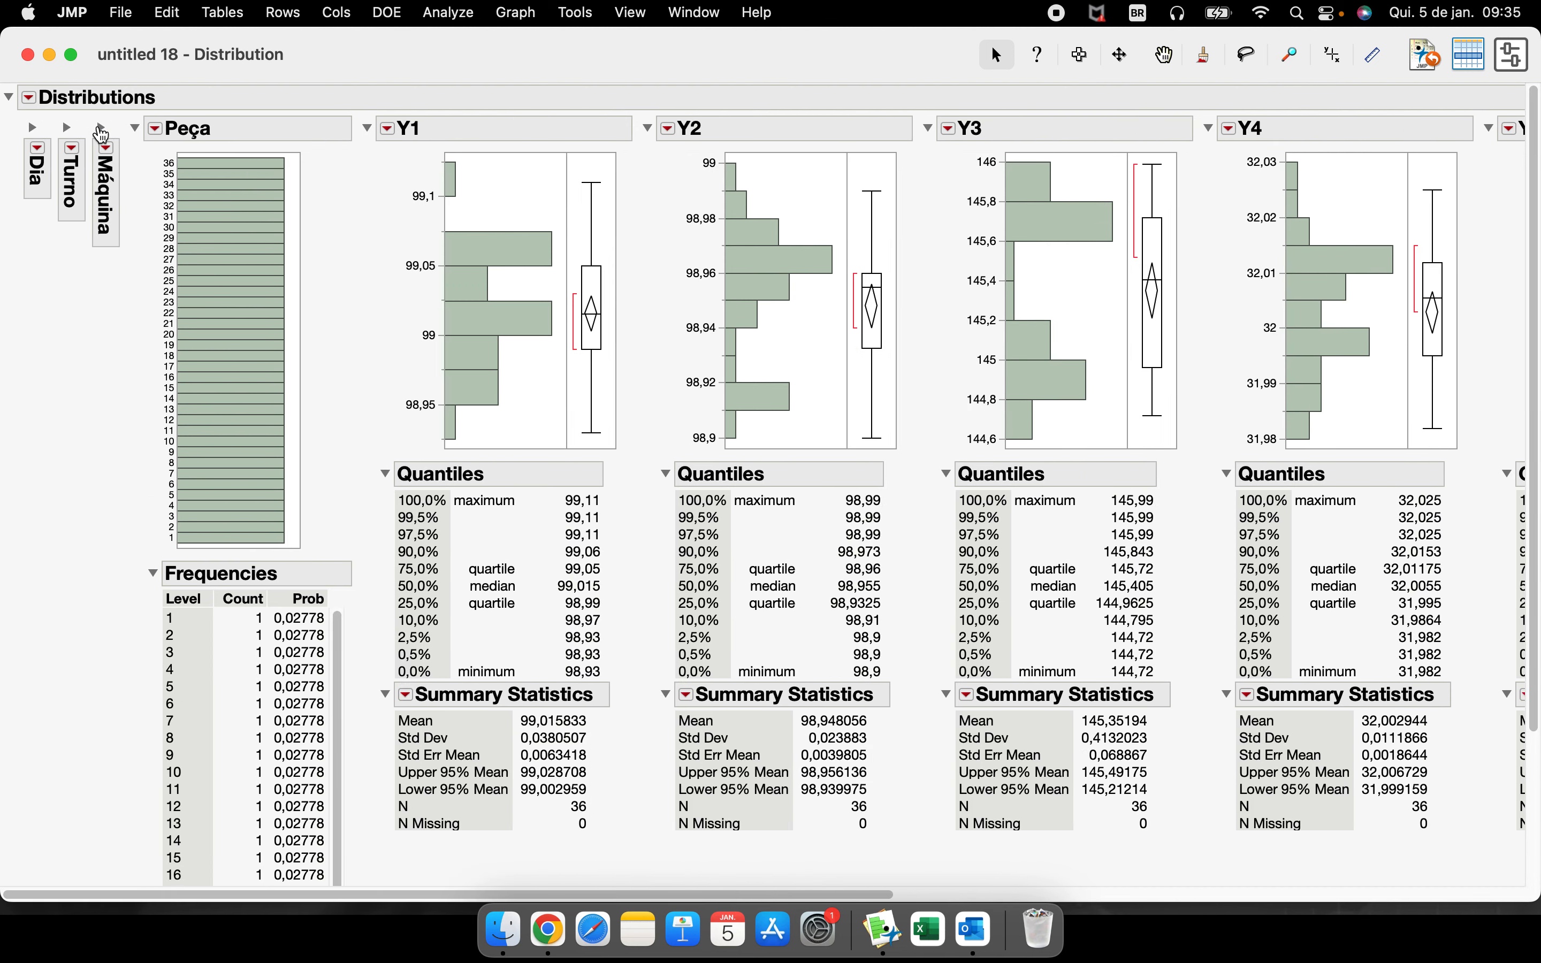
click(134, 128)
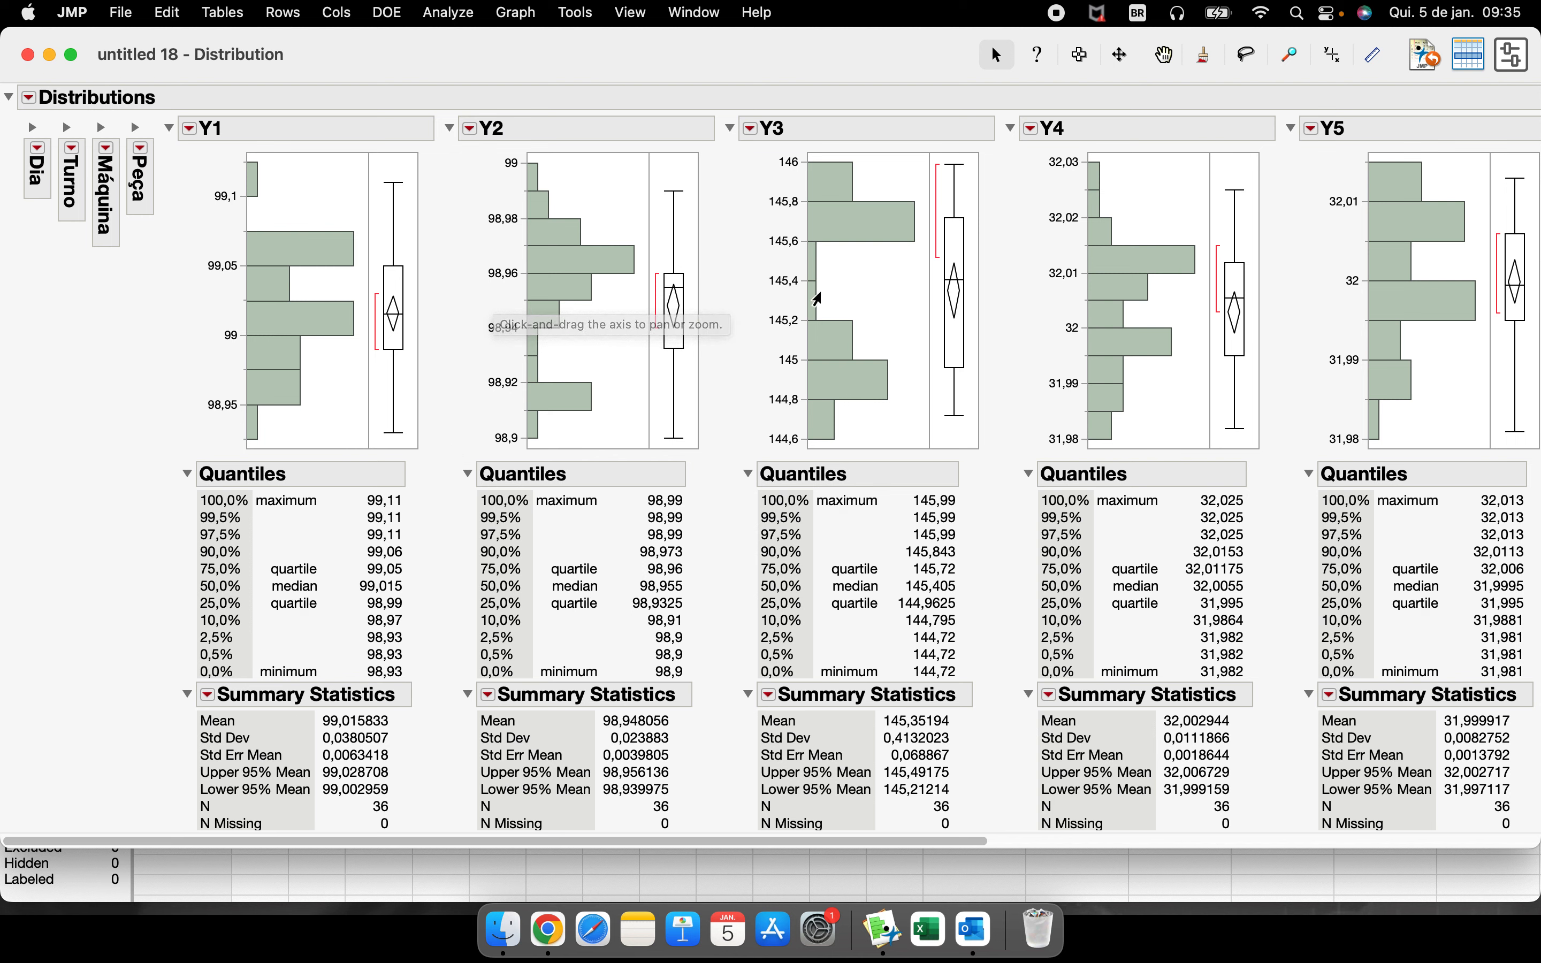
- Remove the outlier box plots and collapse the Quantiles tables in all Y distributions at once, then enlarge the report window
mouse_move(944, 365)
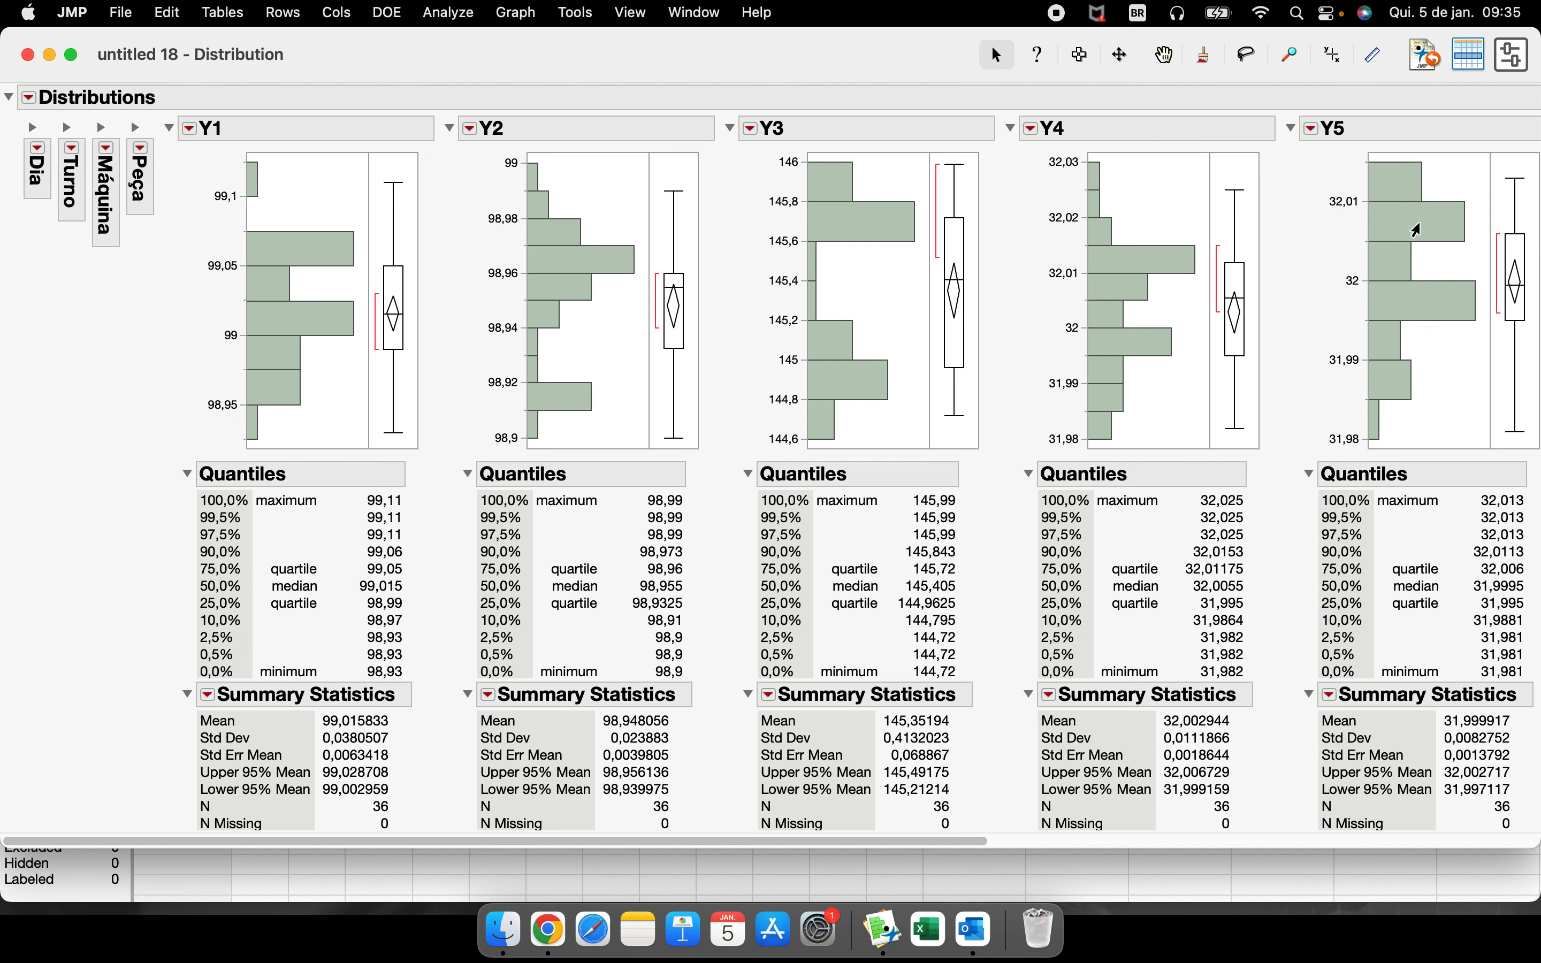
drag(673, 840, 471, 842)
click(190, 127)
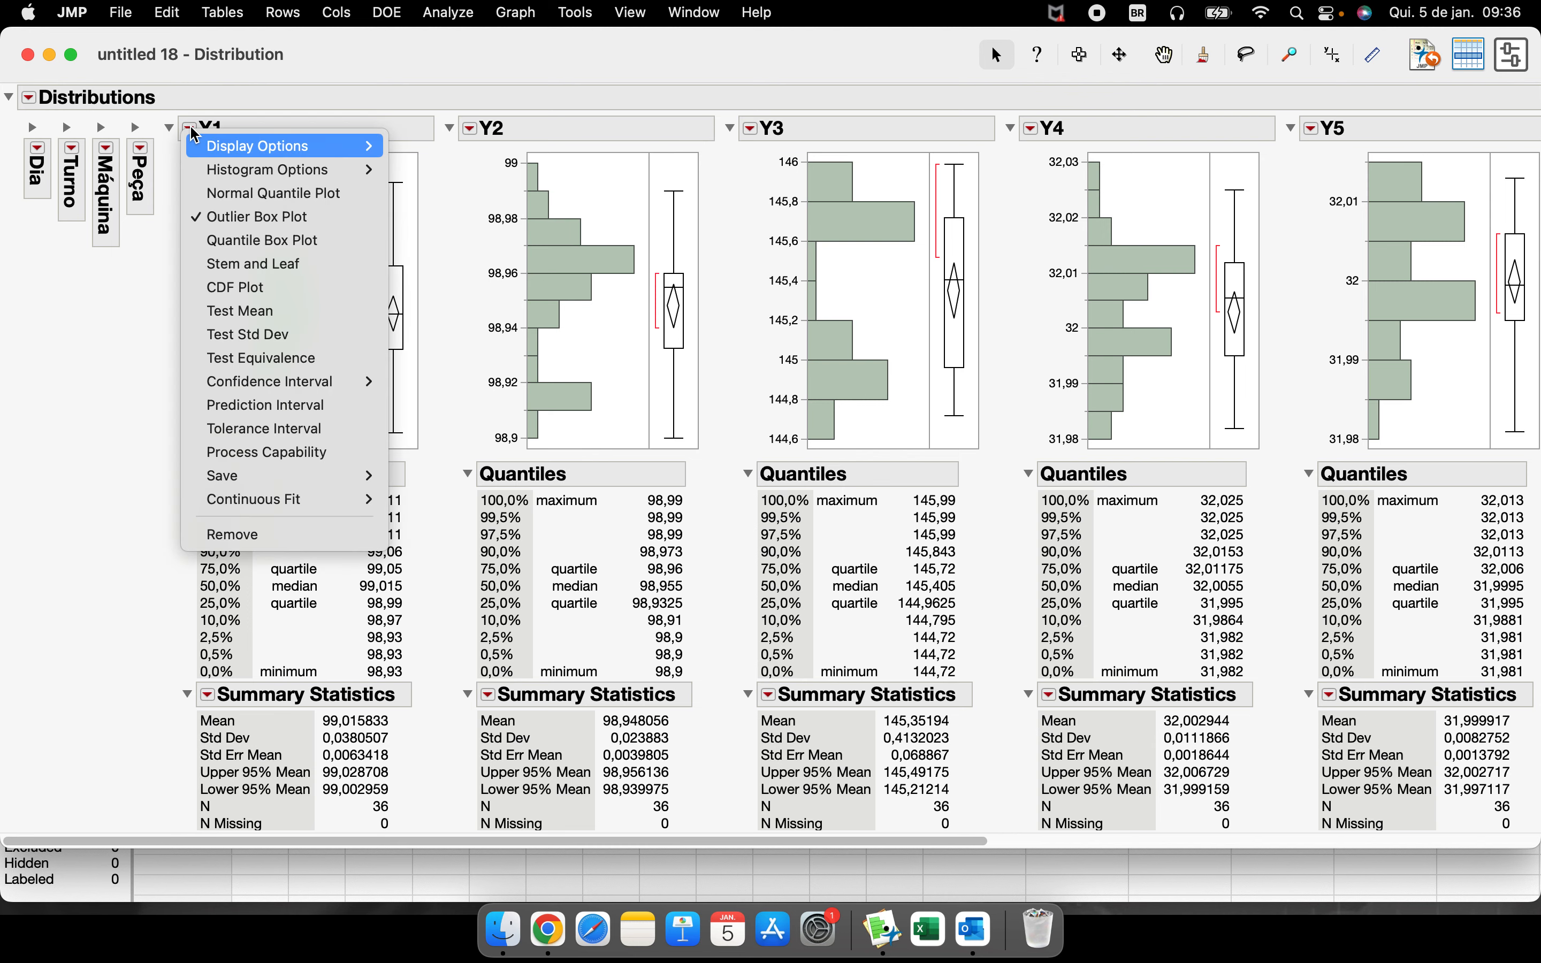
click(270, 220)
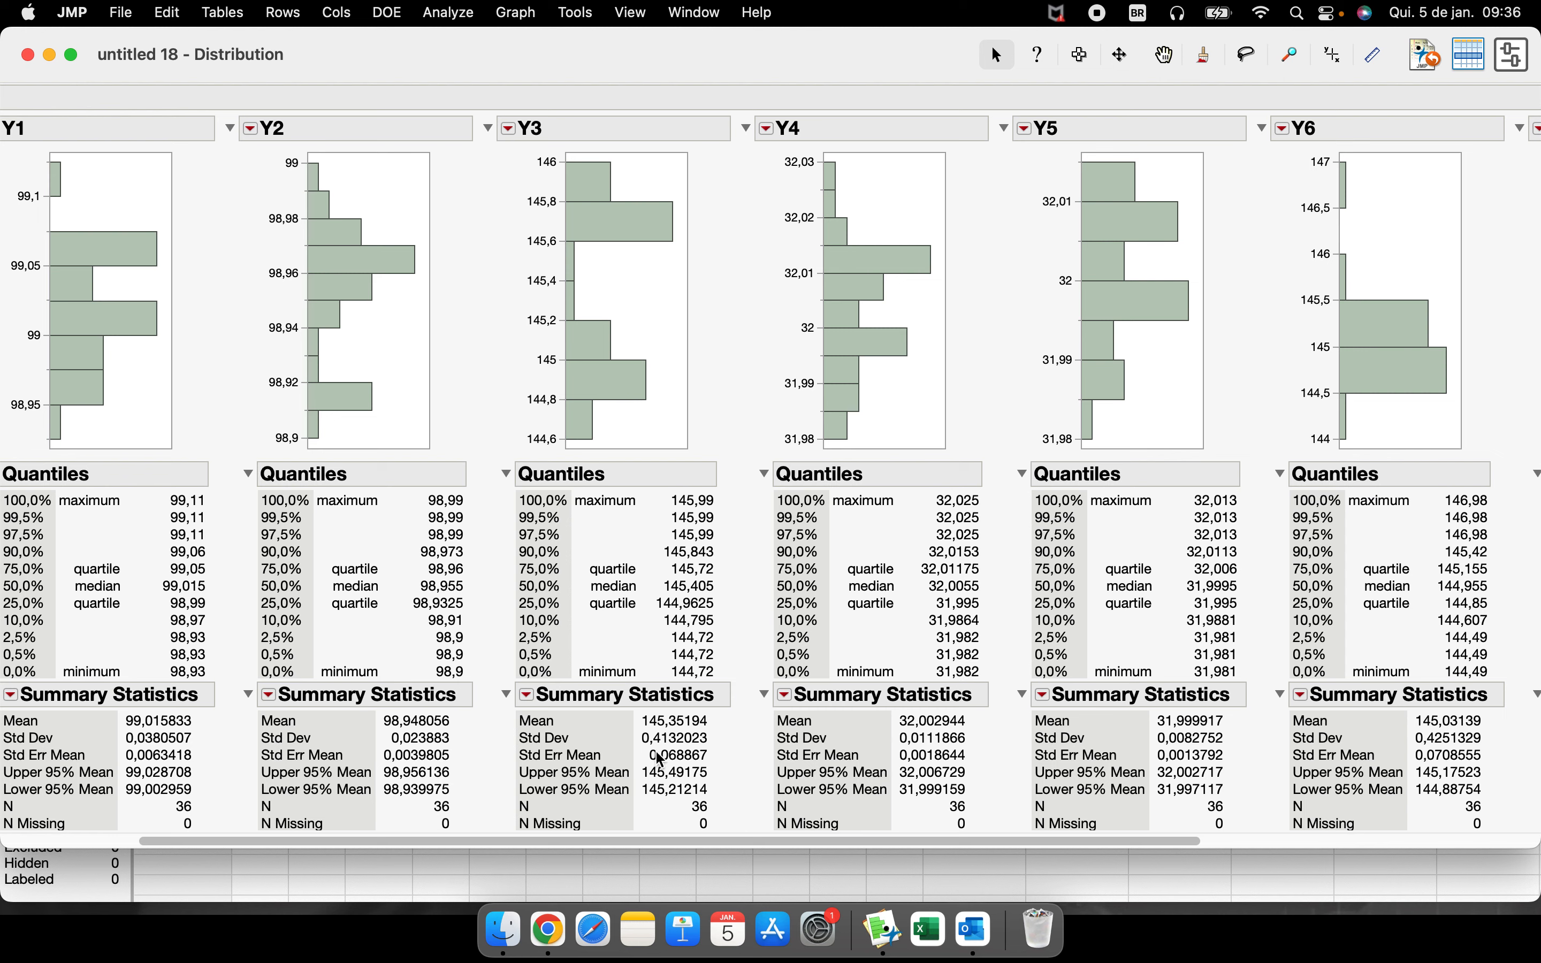
drag(676, 847, 415, 840)
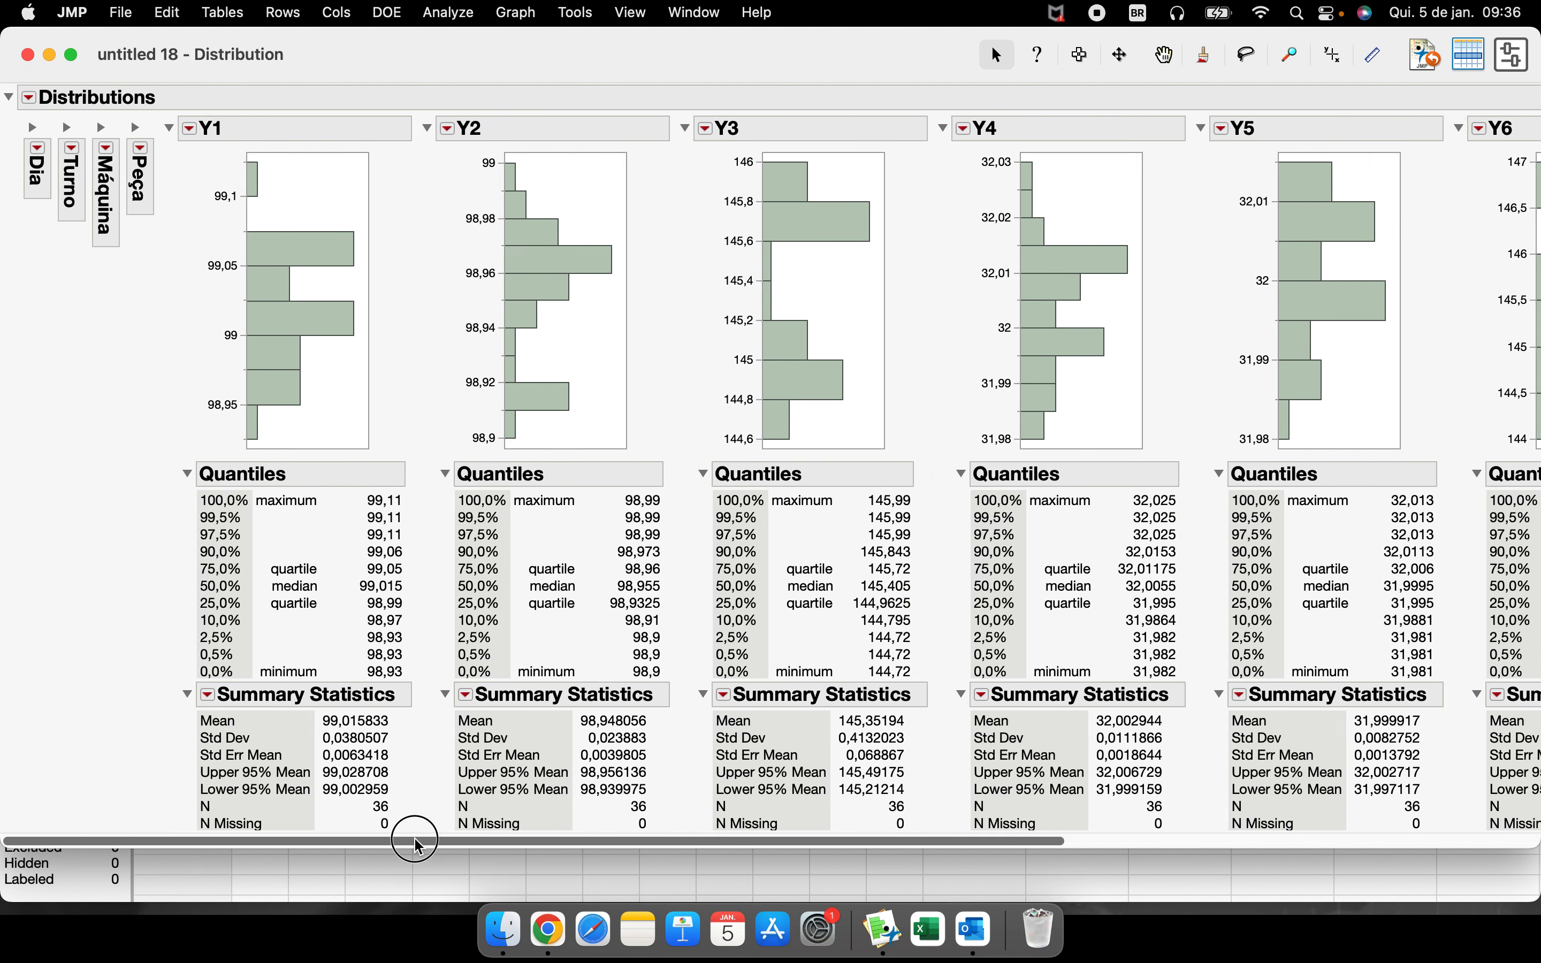
drag(774, 858, 506, 862)
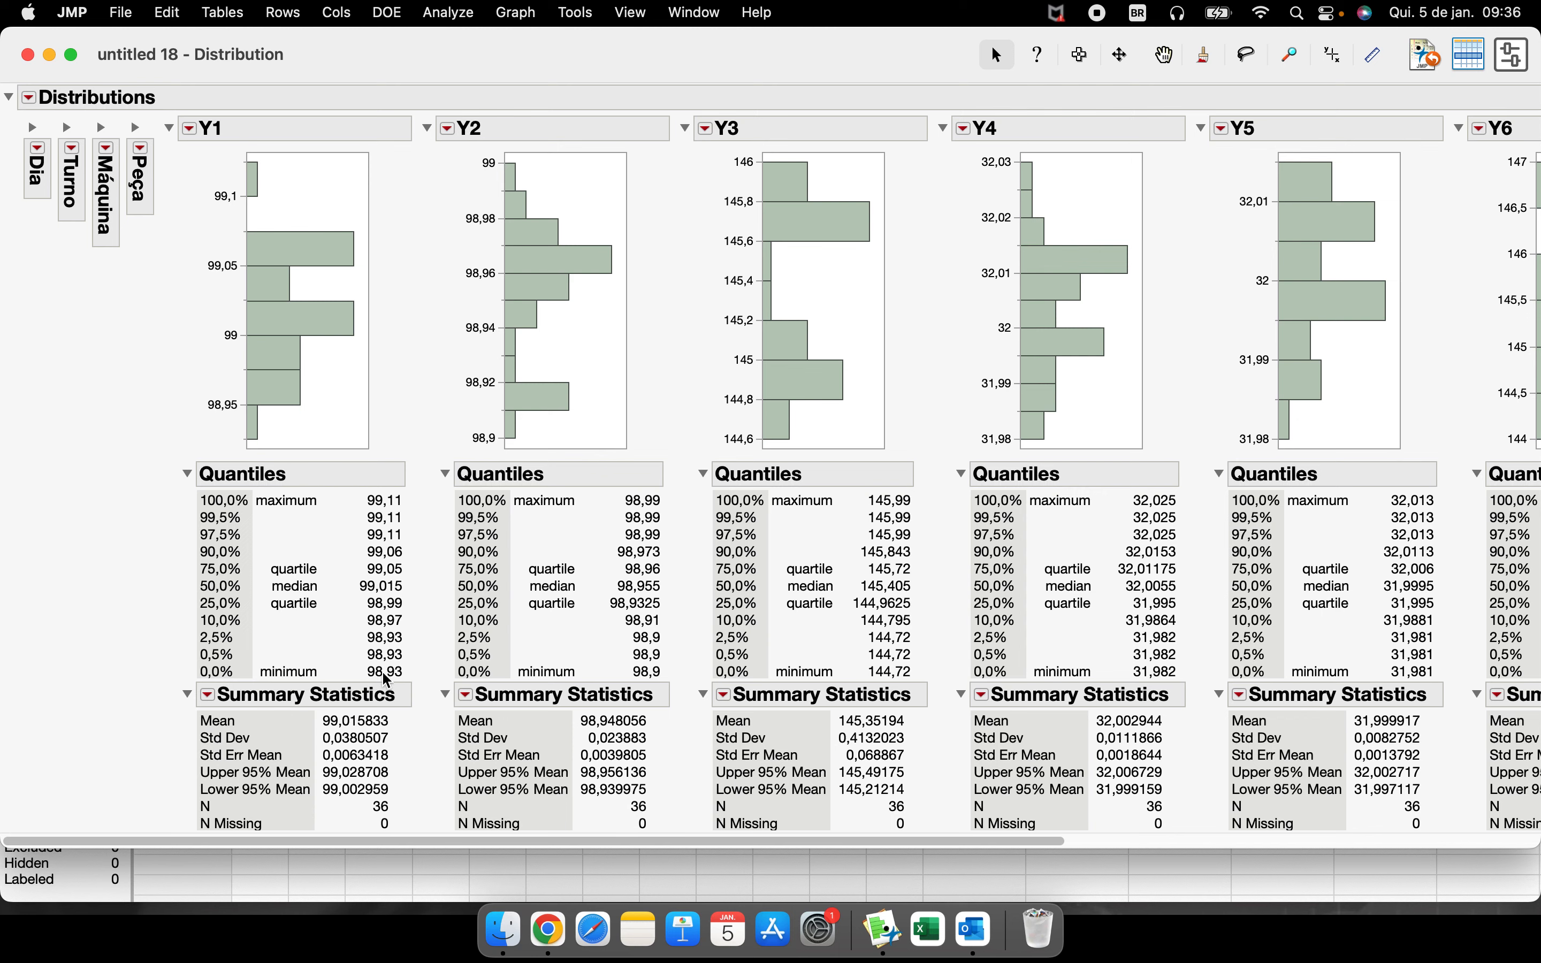
super+click(188, 475)
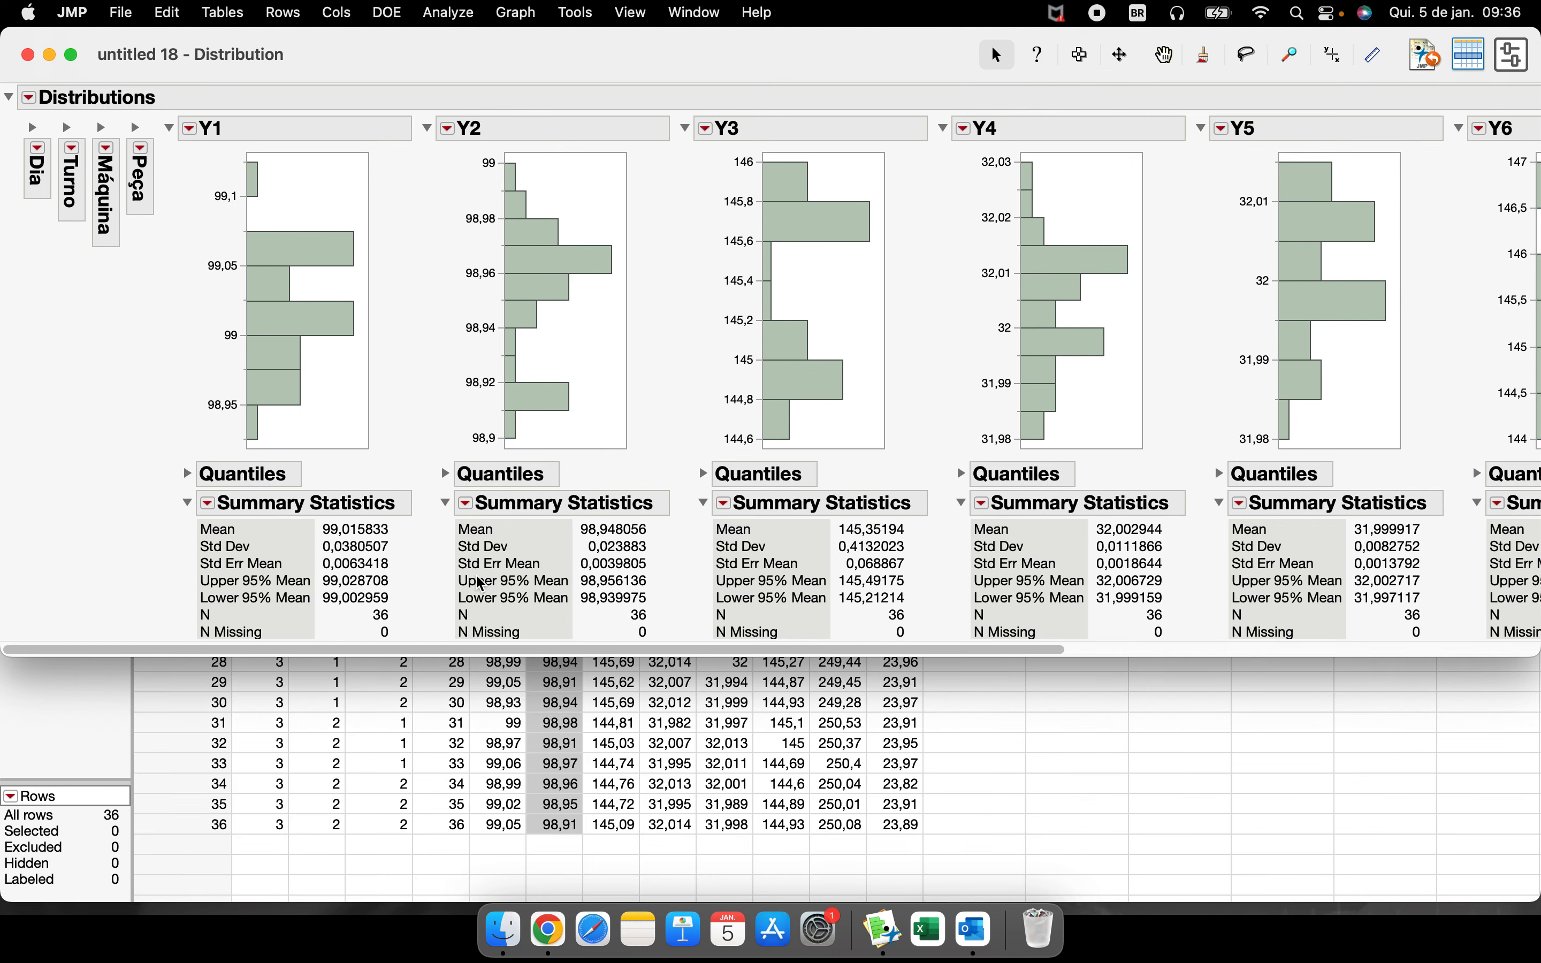
click(71, 54)
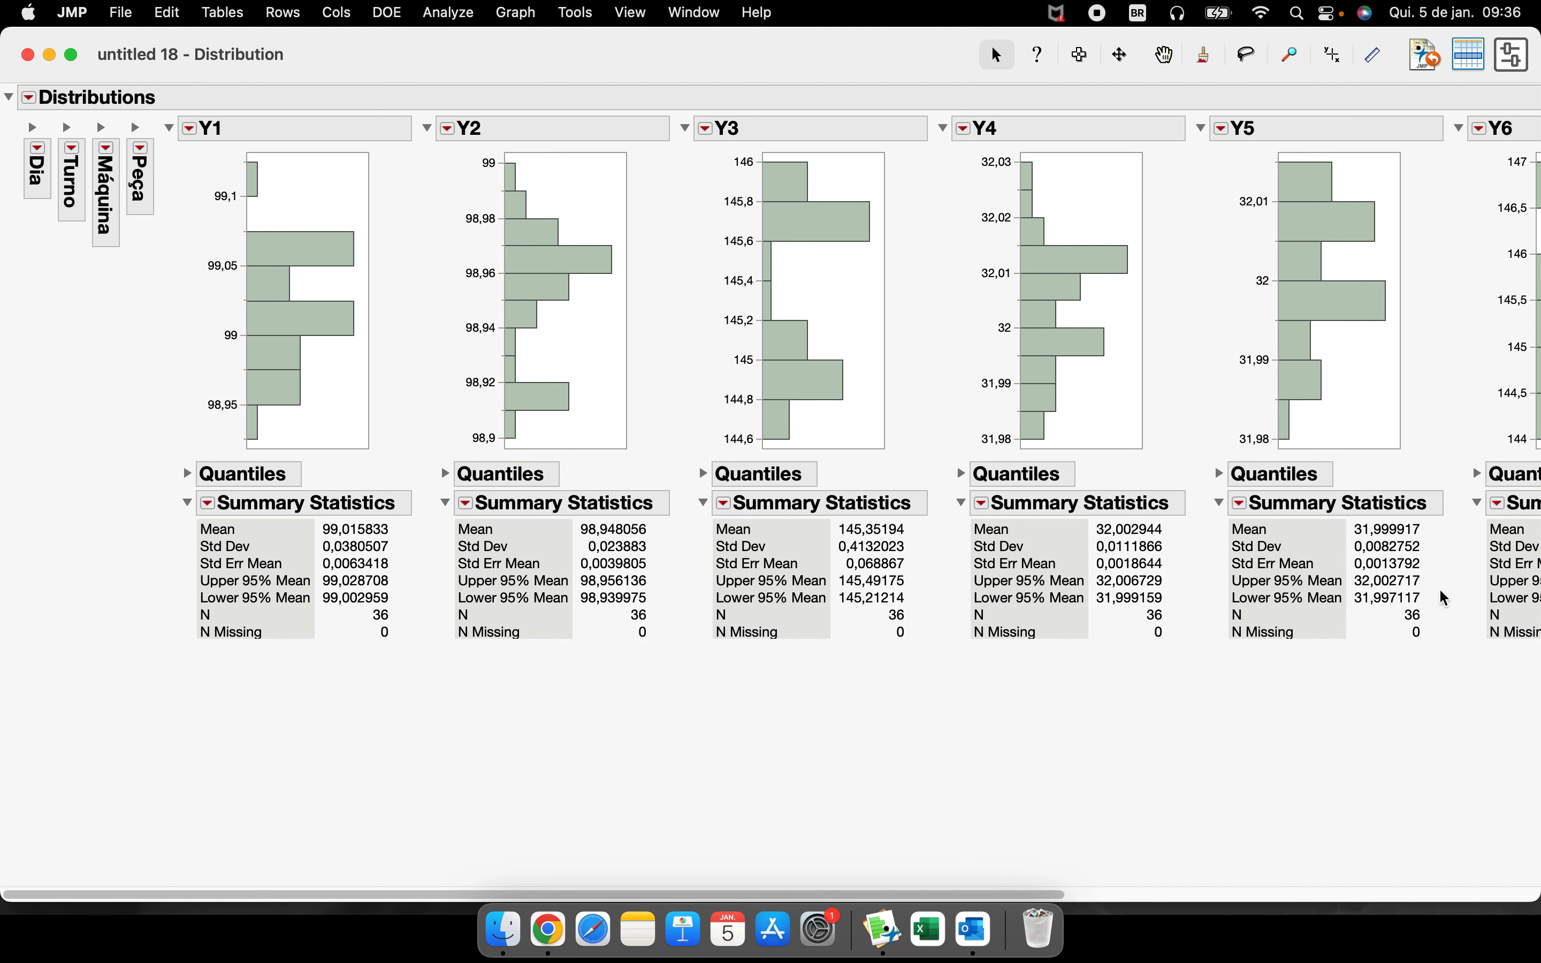
drag(191, 537, 389, 541)
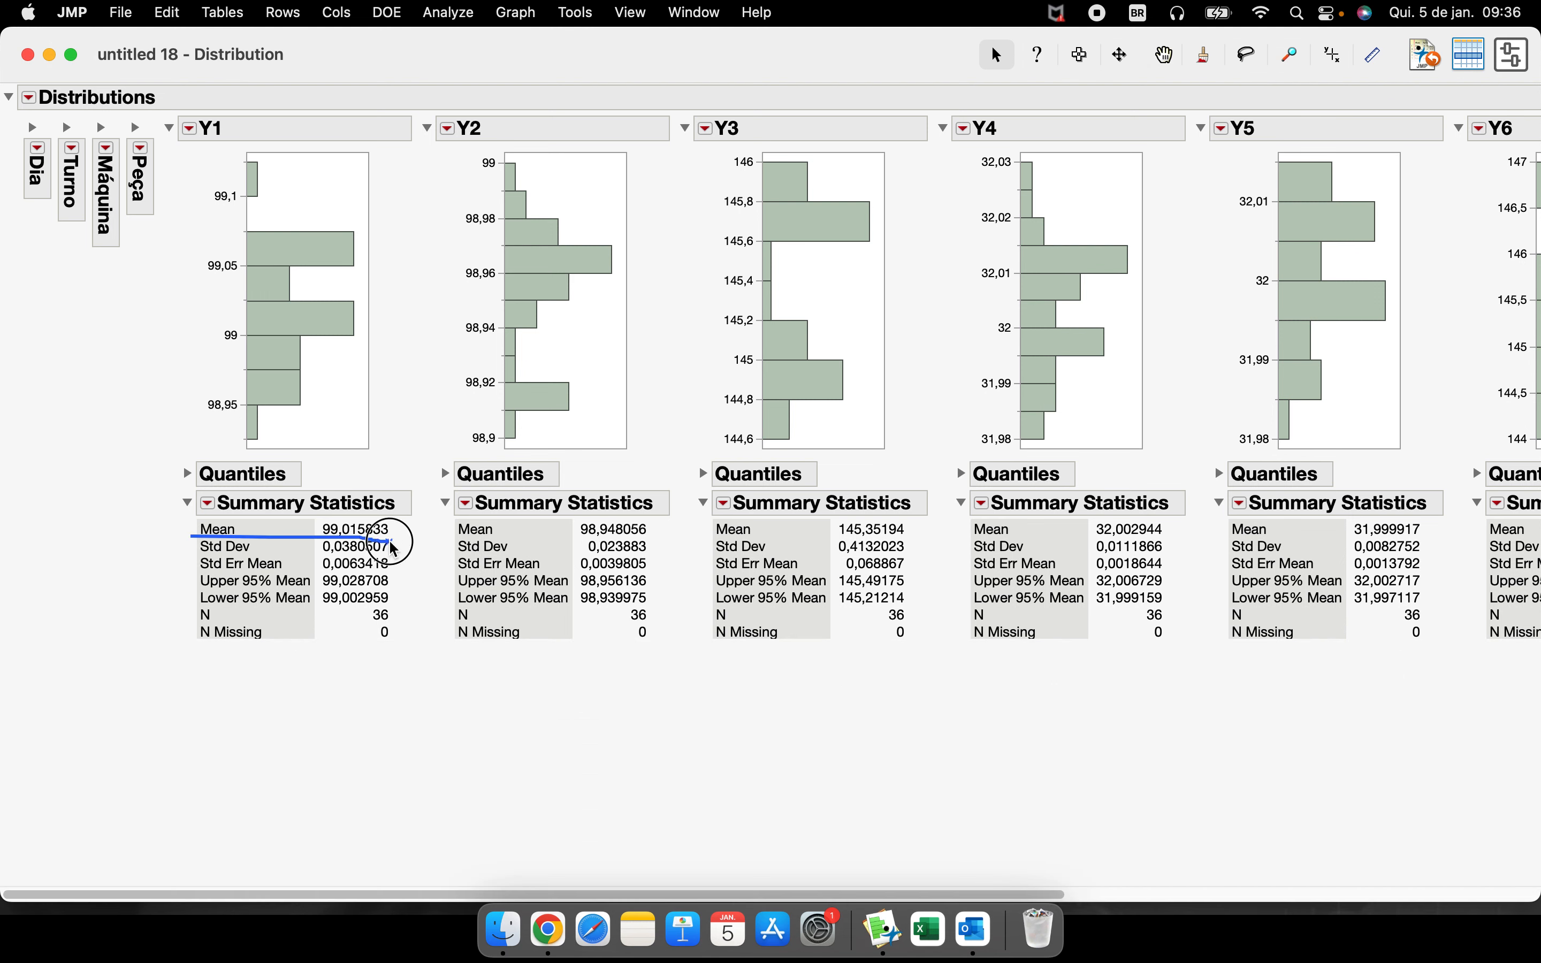
mouse_move(288, 552)
mouse_down()
mouse_move(393, 553)
mouse_move(385, 568)
mouse_move(313, 569)
mouse_up()
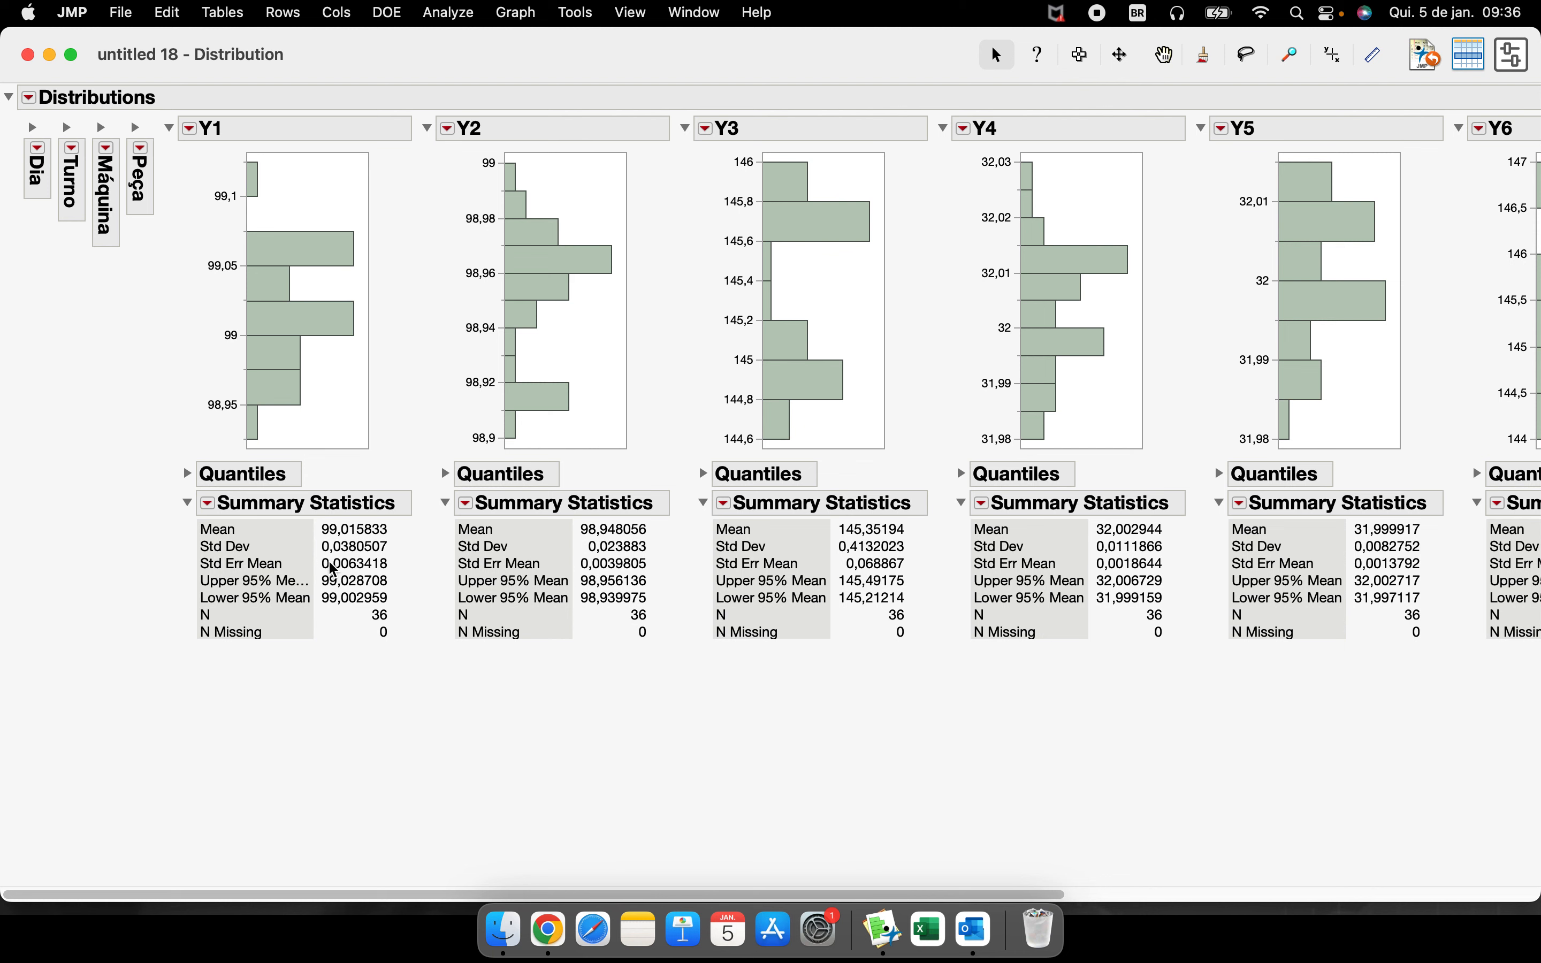
drag(314, 549, 321, 549)
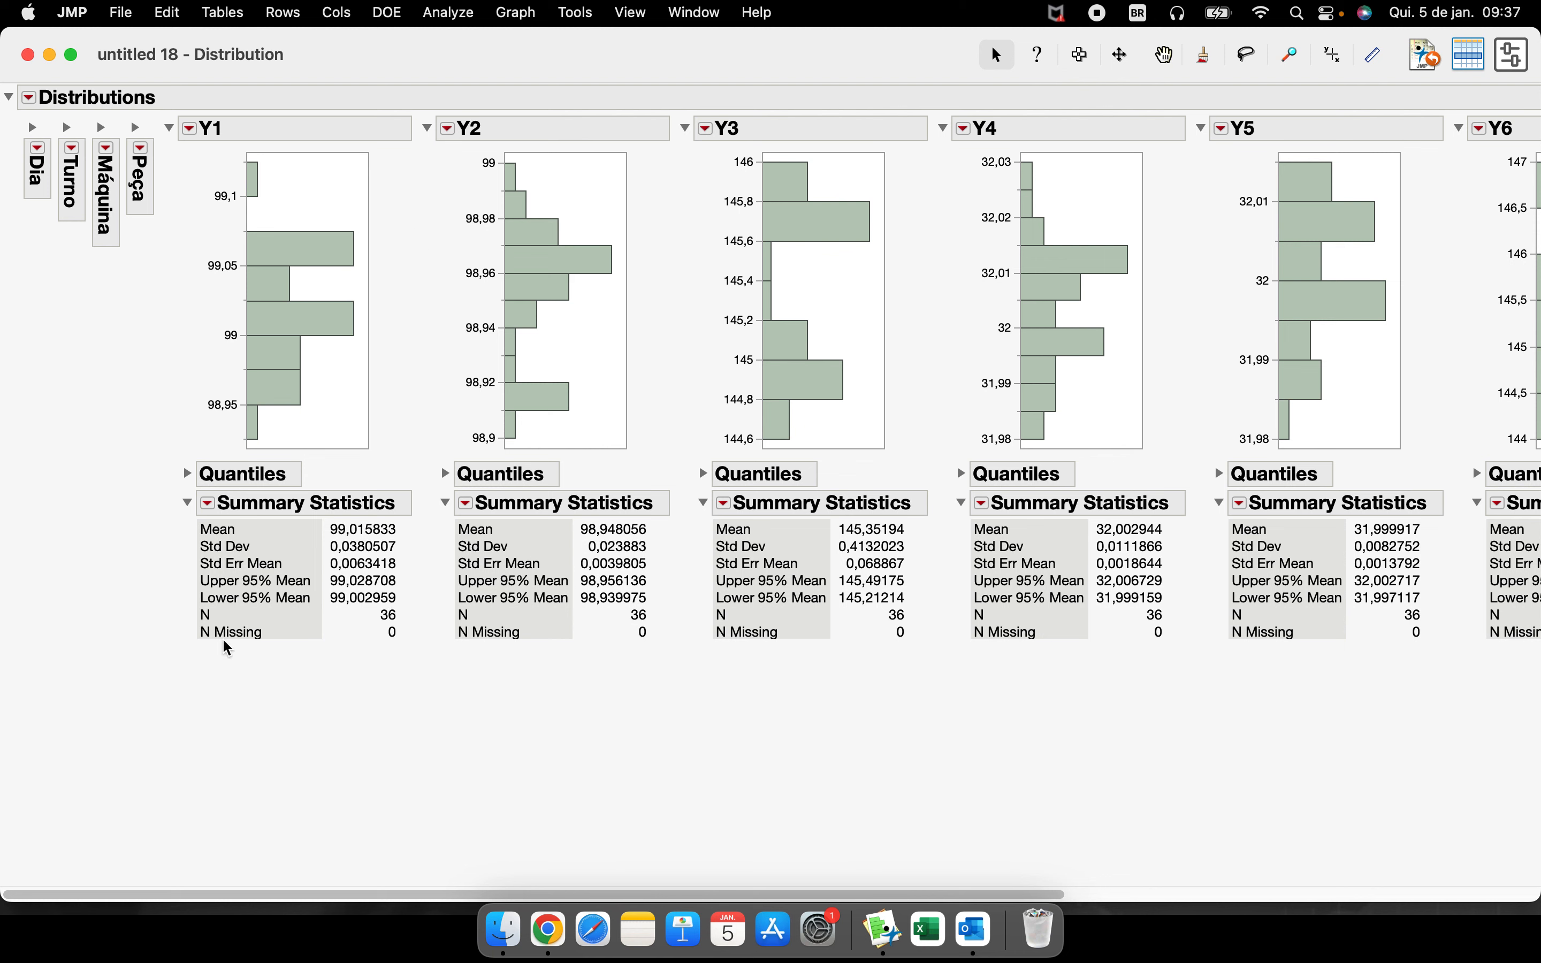
click(200, 652)
mouse_move(197, 647)
mouse_down()
mouse_move(411, 628)
mouse_move(232, 615)
mouse_move(250, 642)
mouse_up()
- Switch the histograms of all Y distributions to horizontal orientation and stack the distribution reports
click(190, 131)
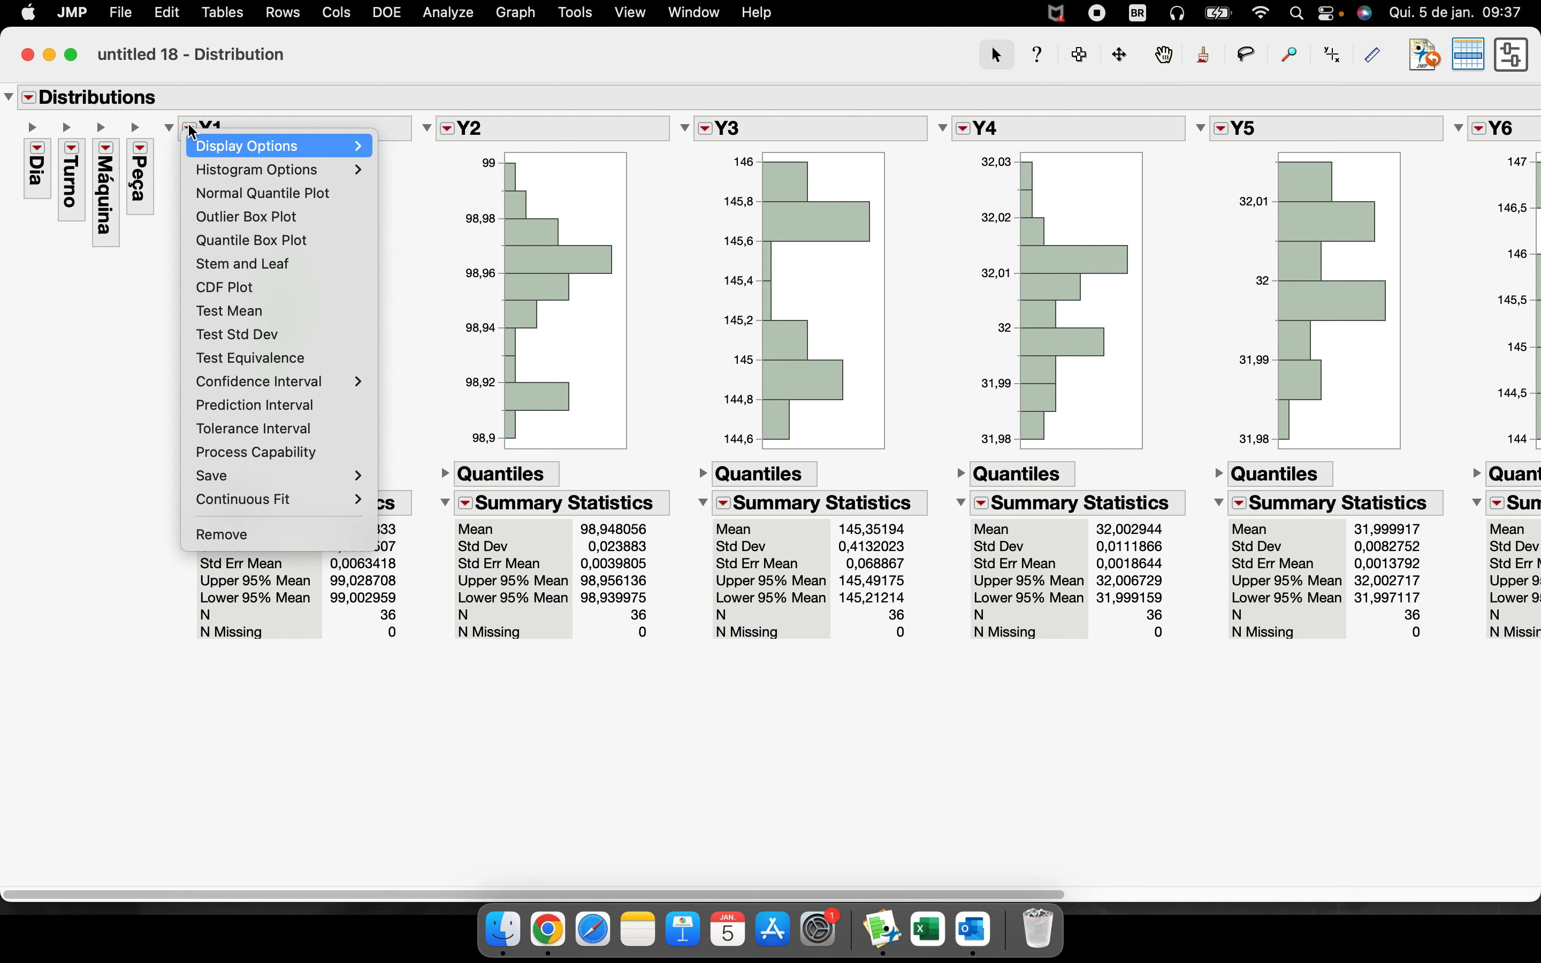
mouse_move(292, 168)
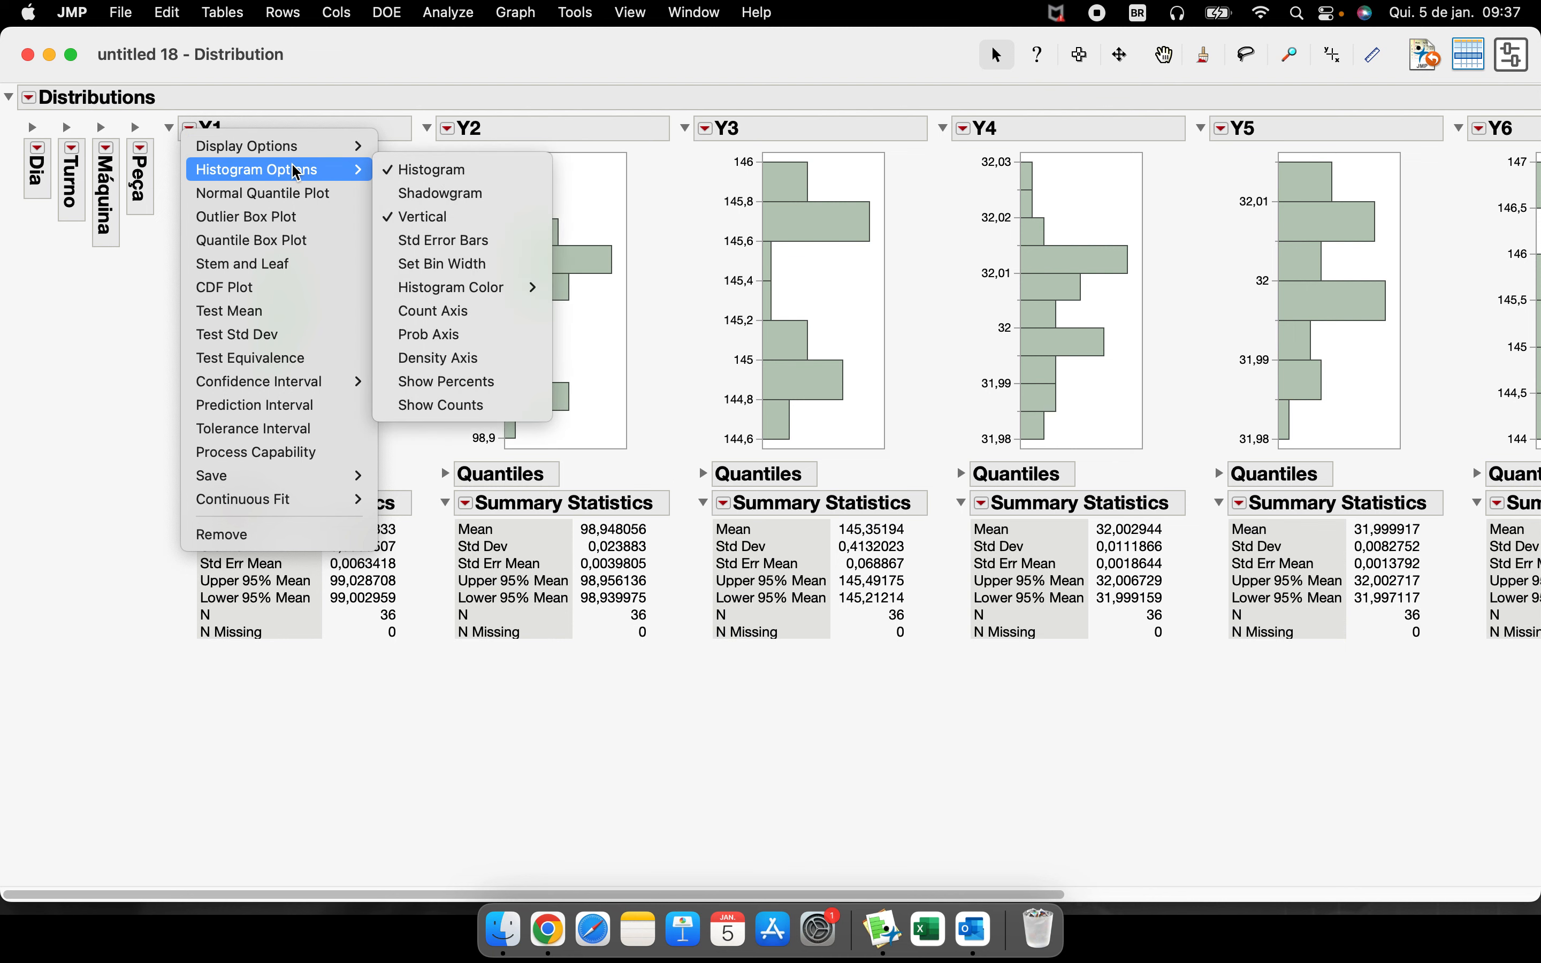
click(432, 219)
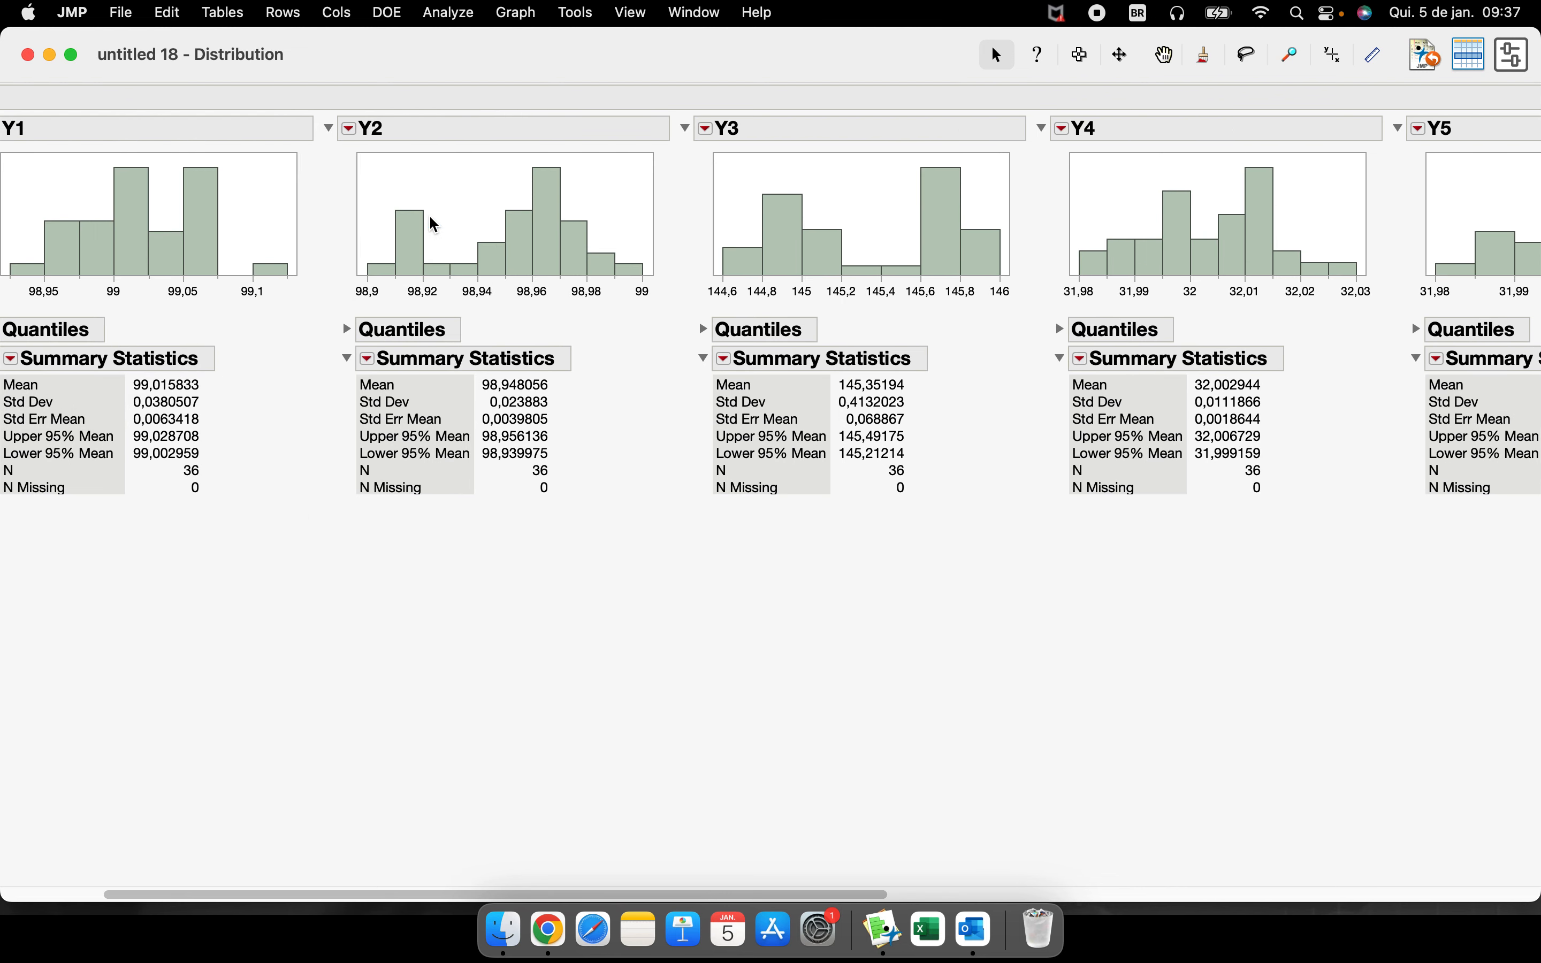
drag(726, 898, 368, 864)
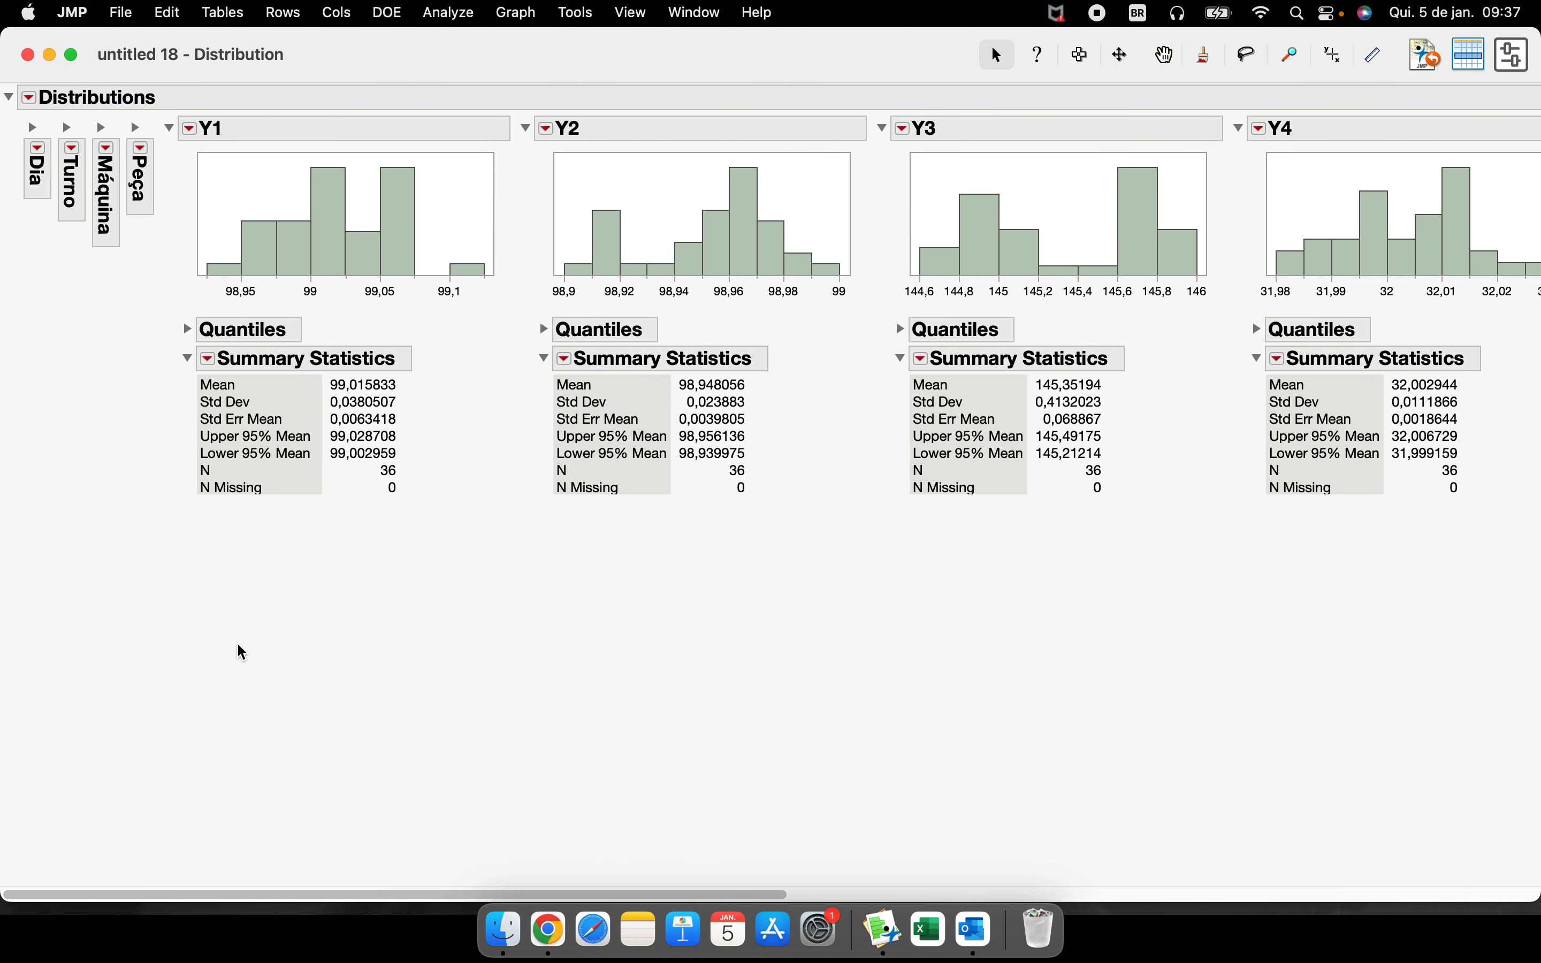
click(30, 99)
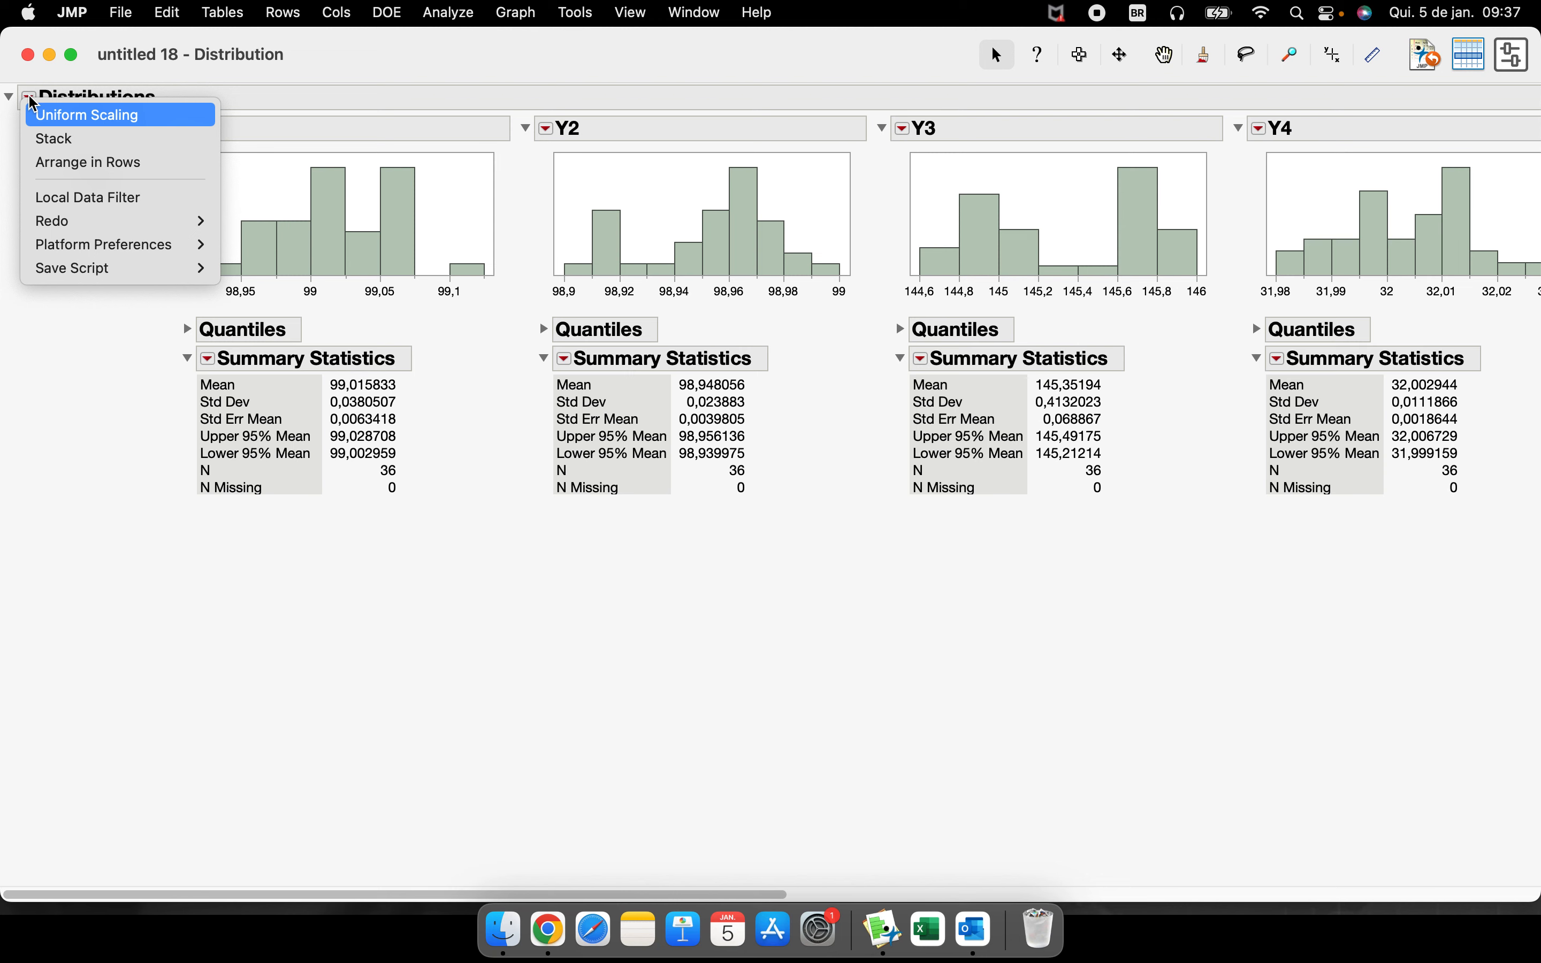
click(67, 140)
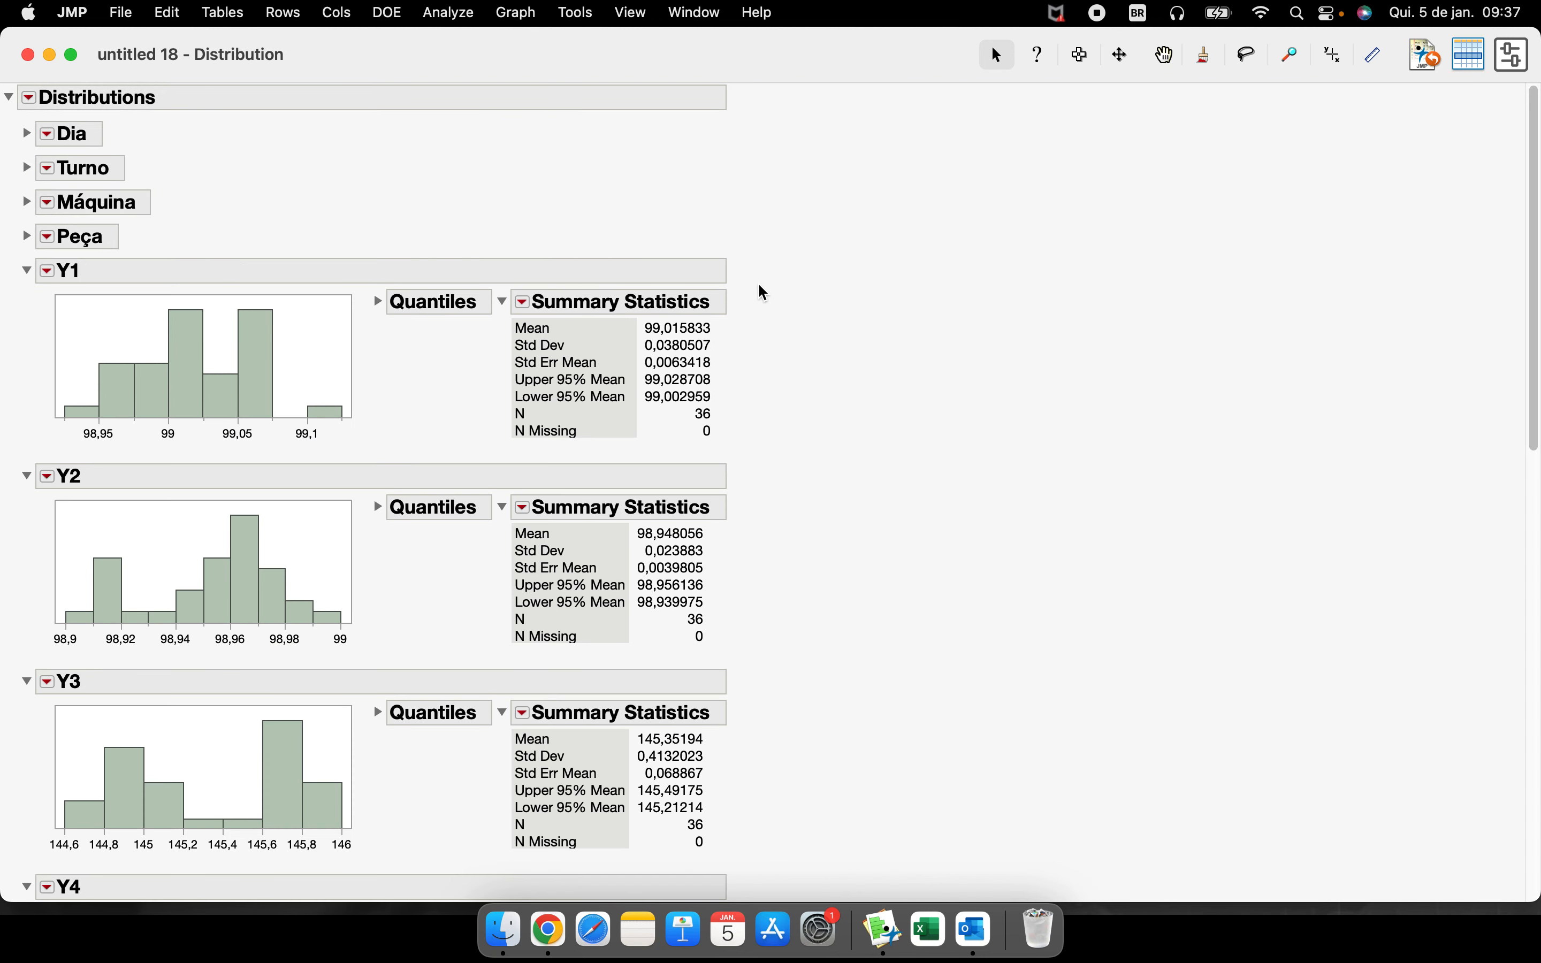
- Review the histograms and summary statistics of Y1 through Y8 in the Distribution report
scroll(756, 266, down, 5)
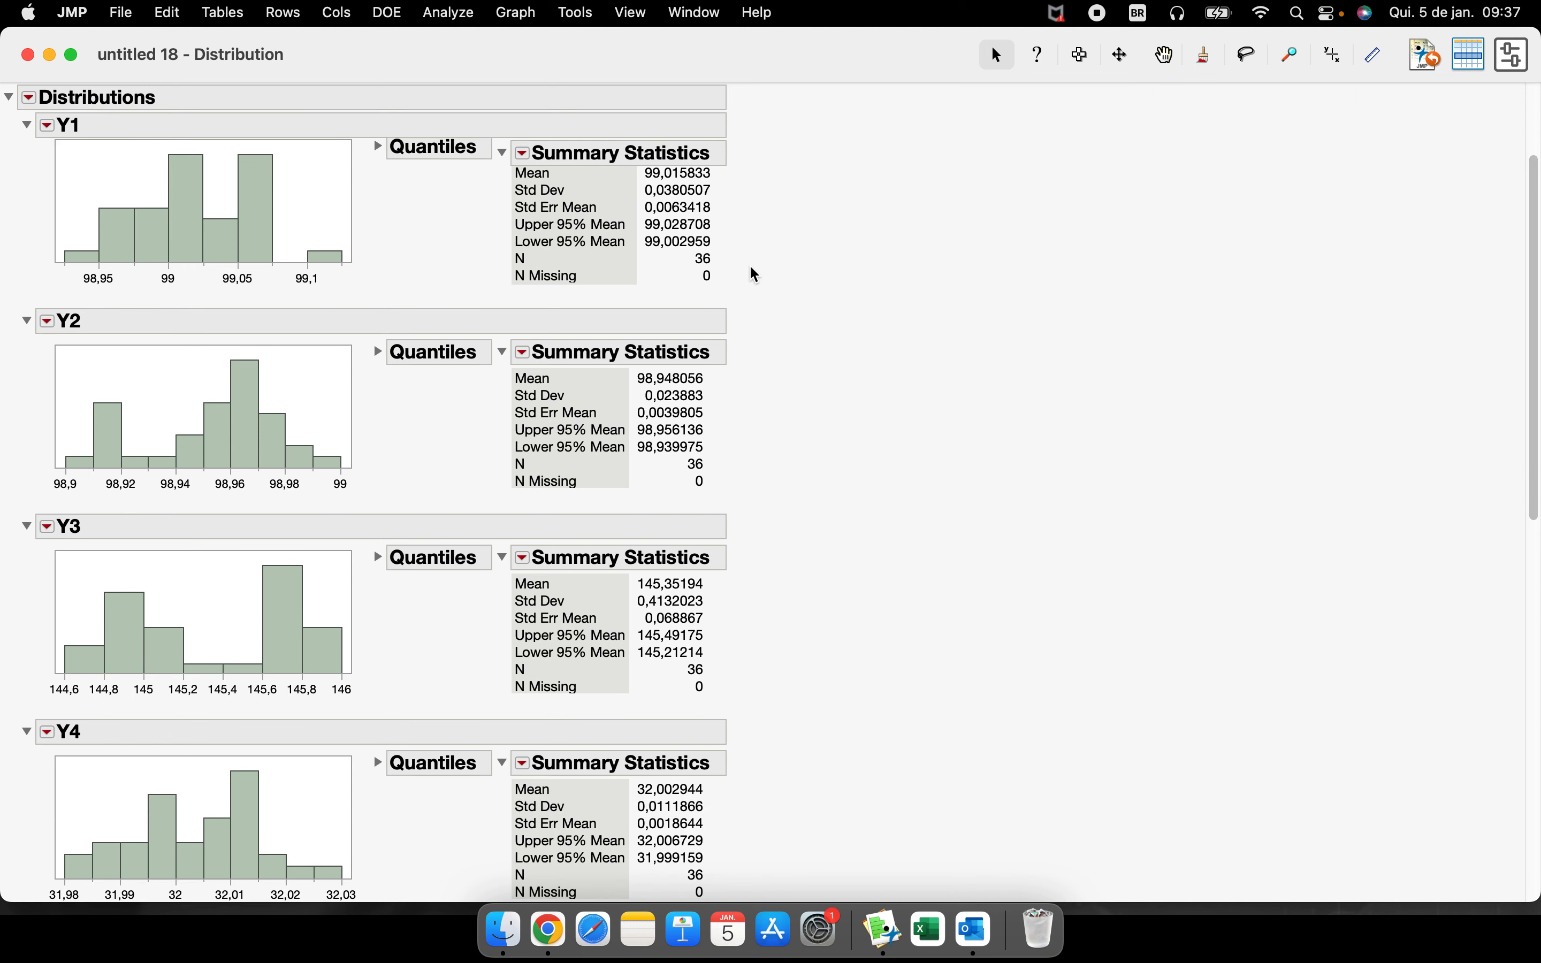
scroll(751, 268, down, 10)
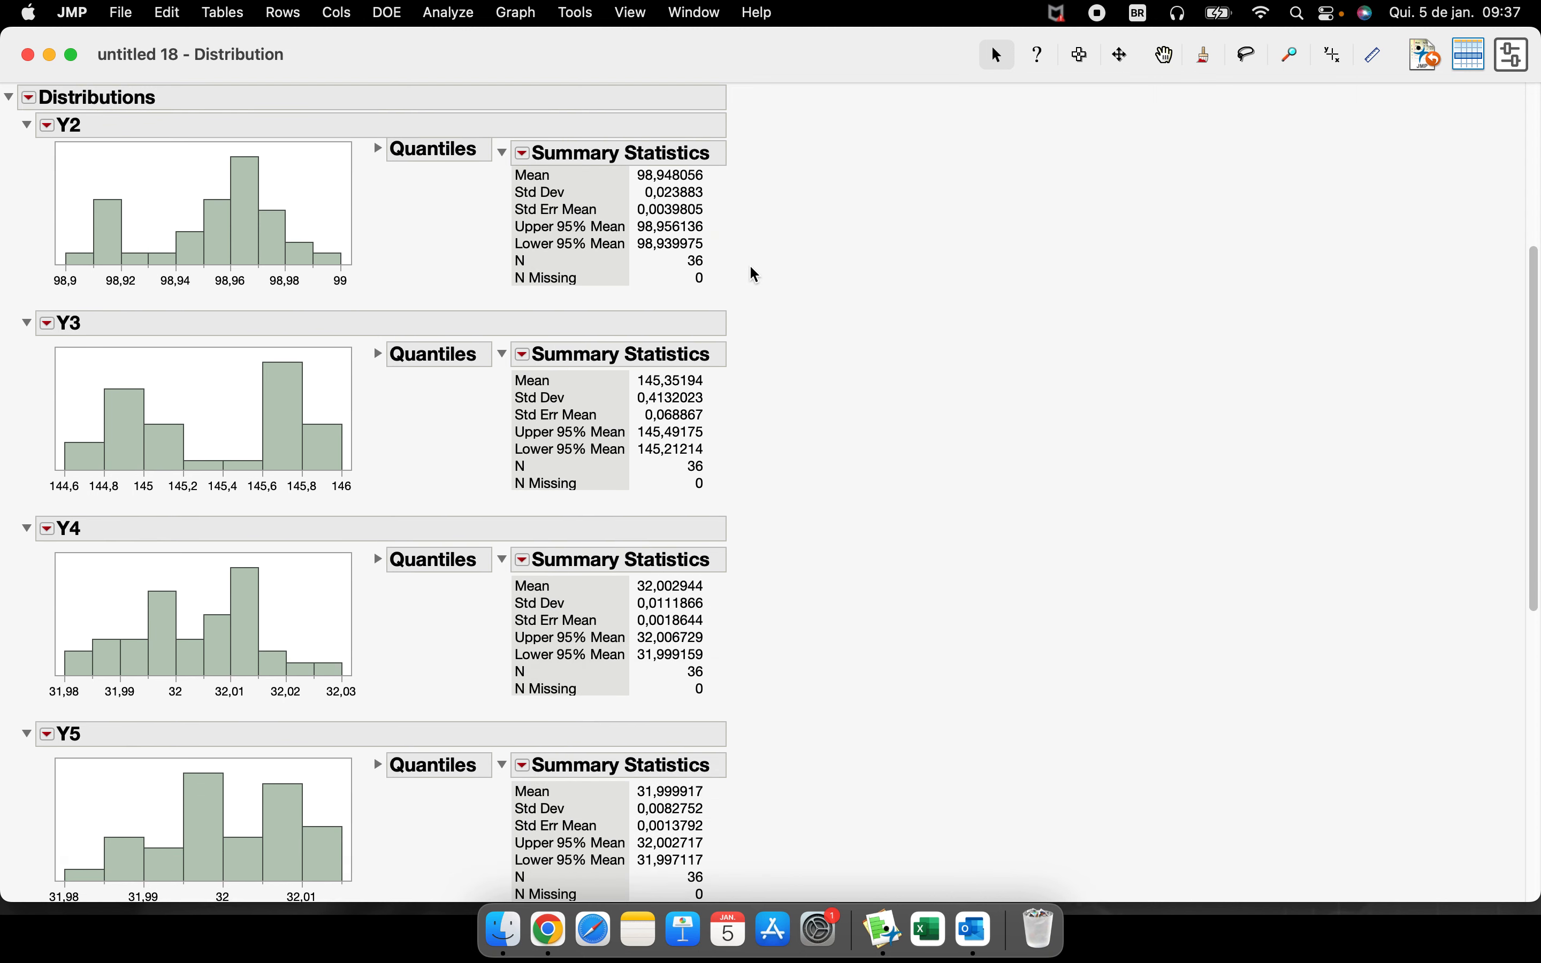
scroll(755, 274, down, 12)
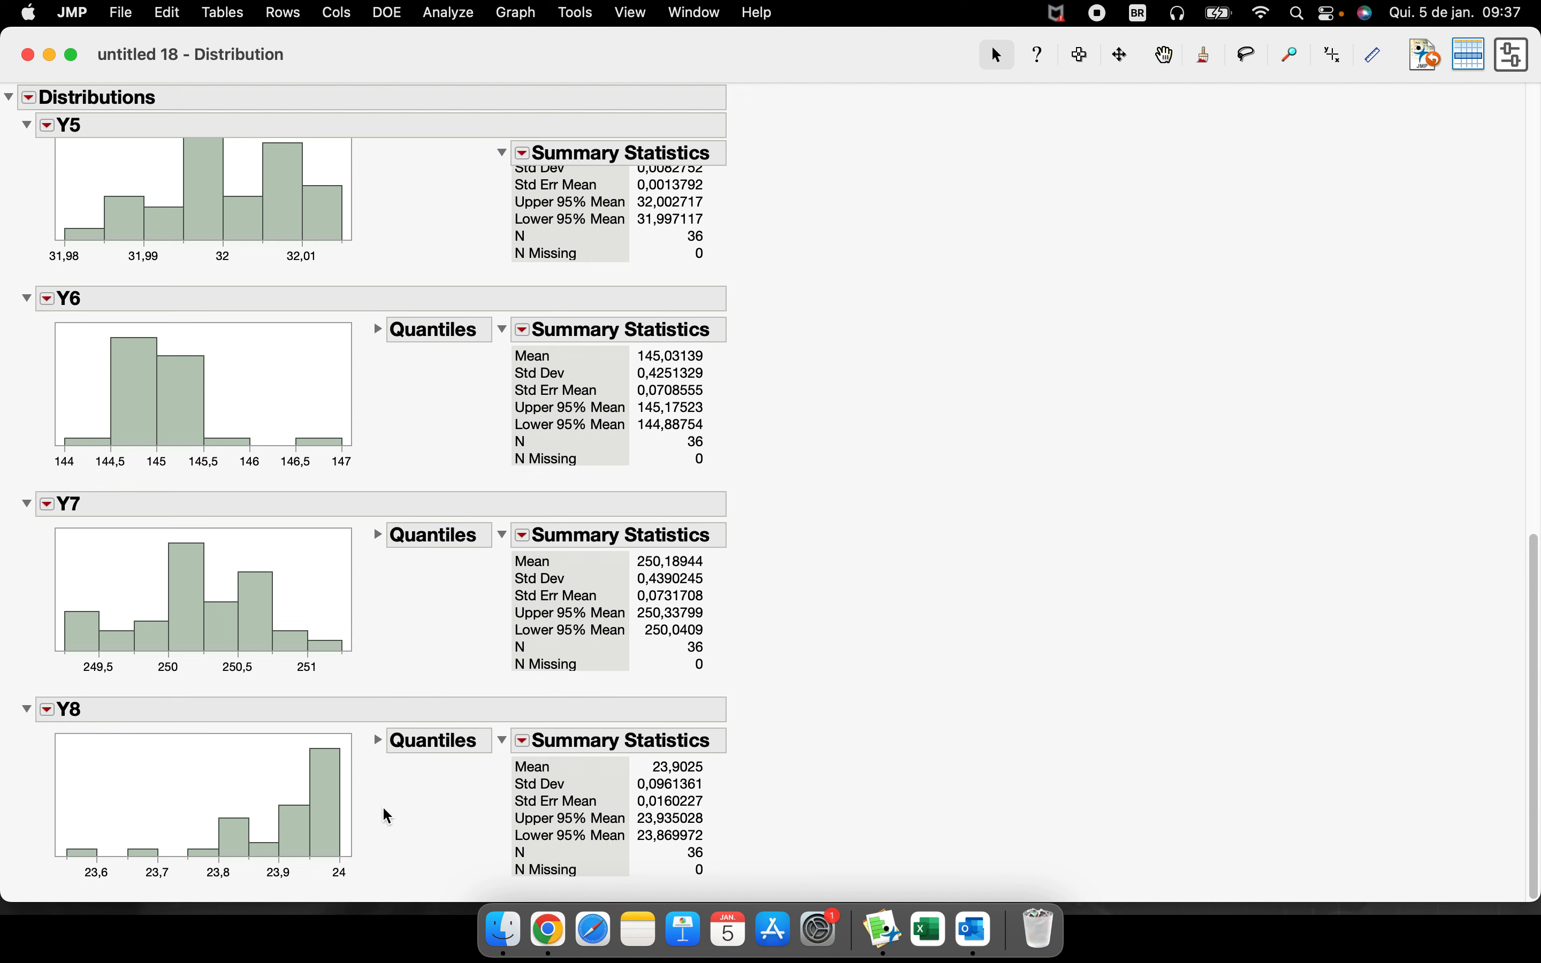
mouse_move(383, 808)
mouse_down()
mouse_move(234, 726)
mouse_move(24, 853)
mouse_move(388, 884)
mouse_move(379, 785)
mouse_up()
scroll(375, 633, up, 15)
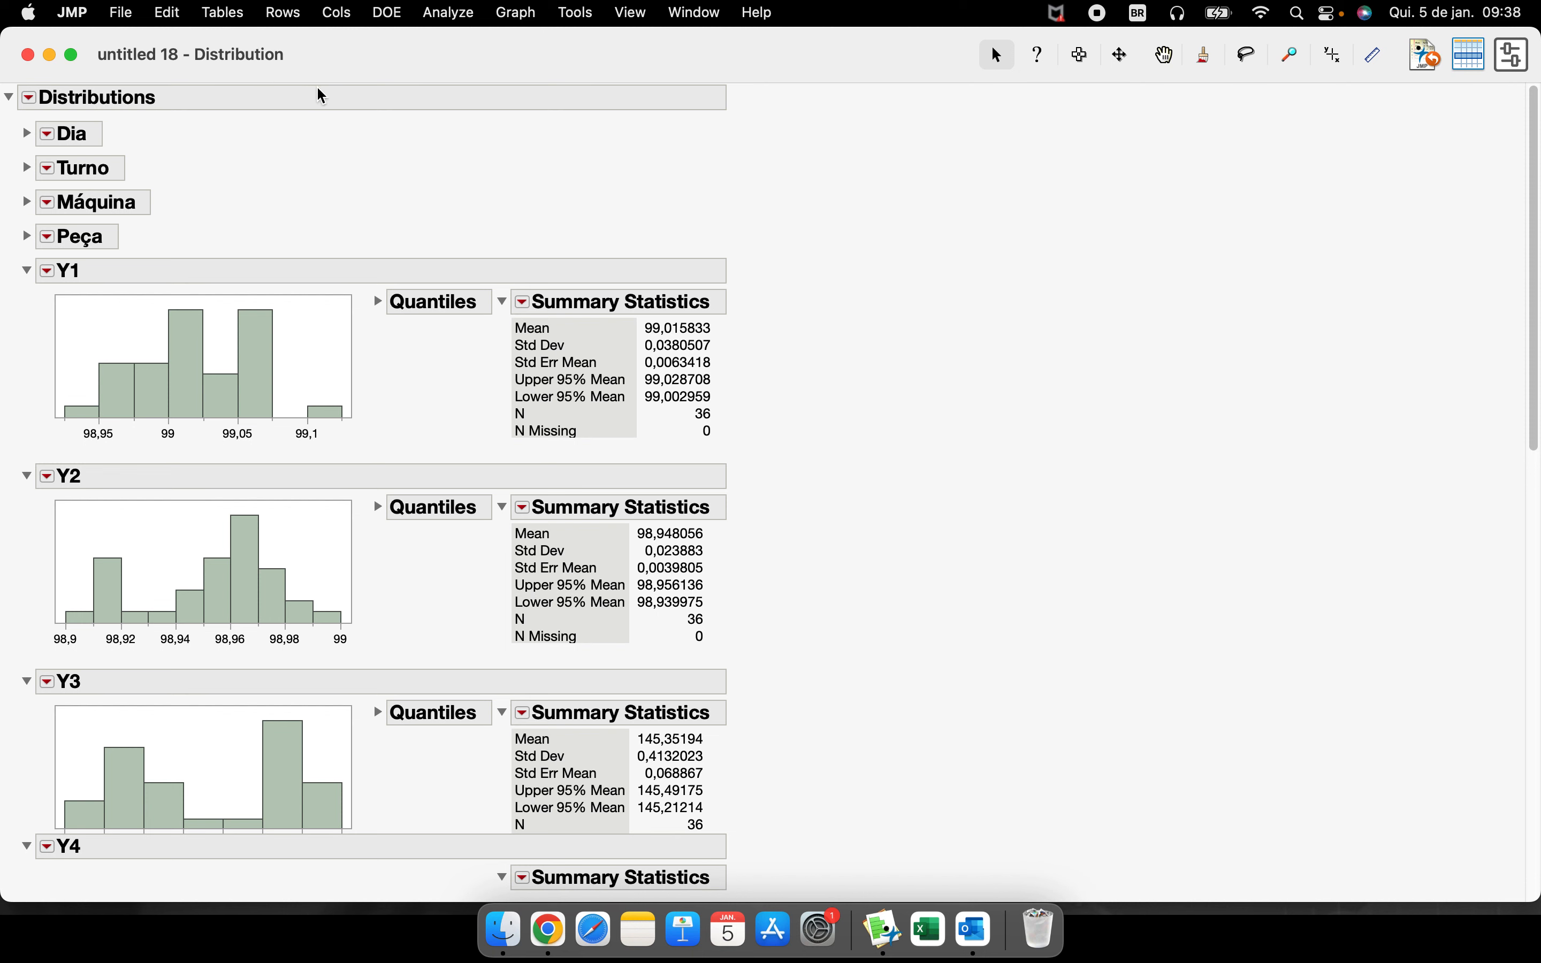
- Close the Distribution report and open Graph Builder on the data table, enlarging its window to fill the screen
click(28, 55)
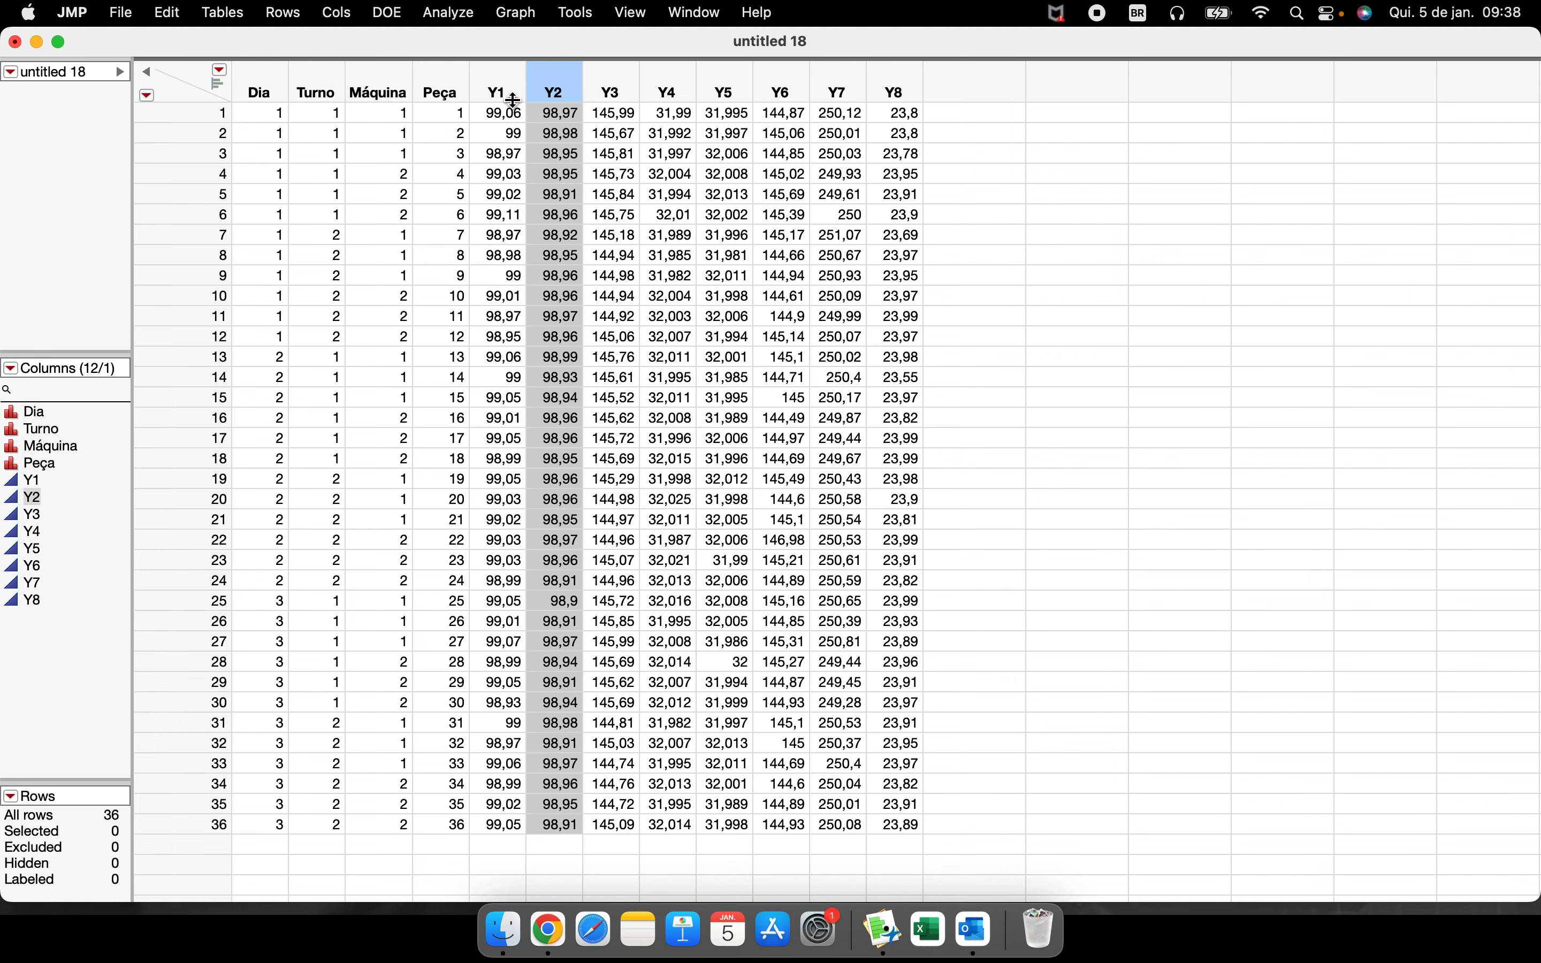
click(516, 16)
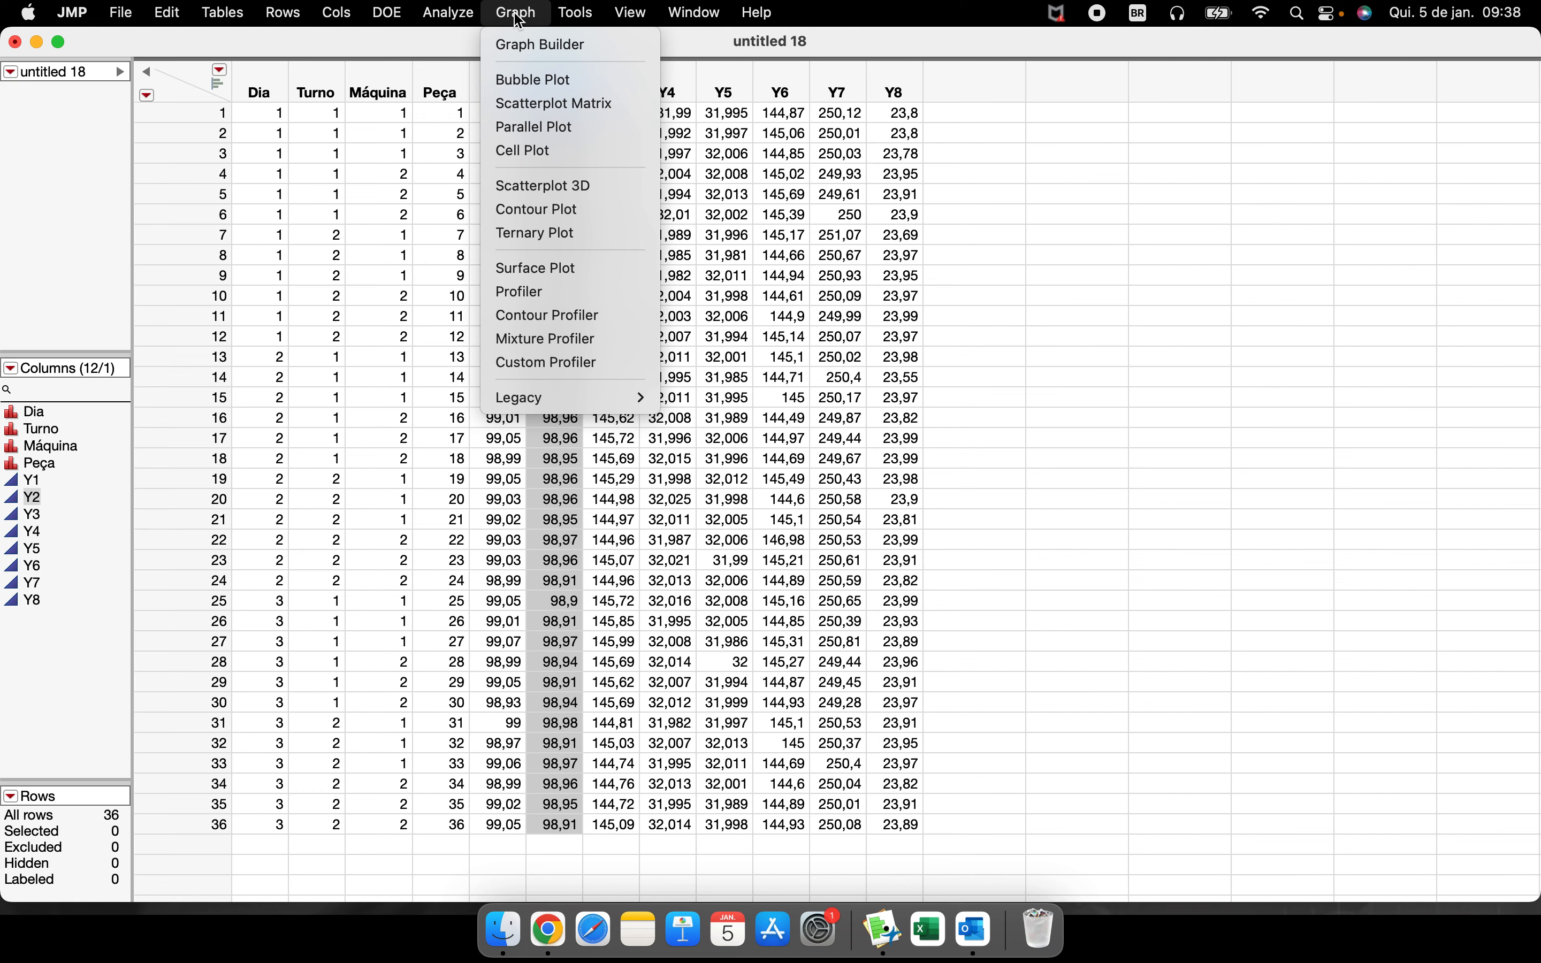
click(600, 42)
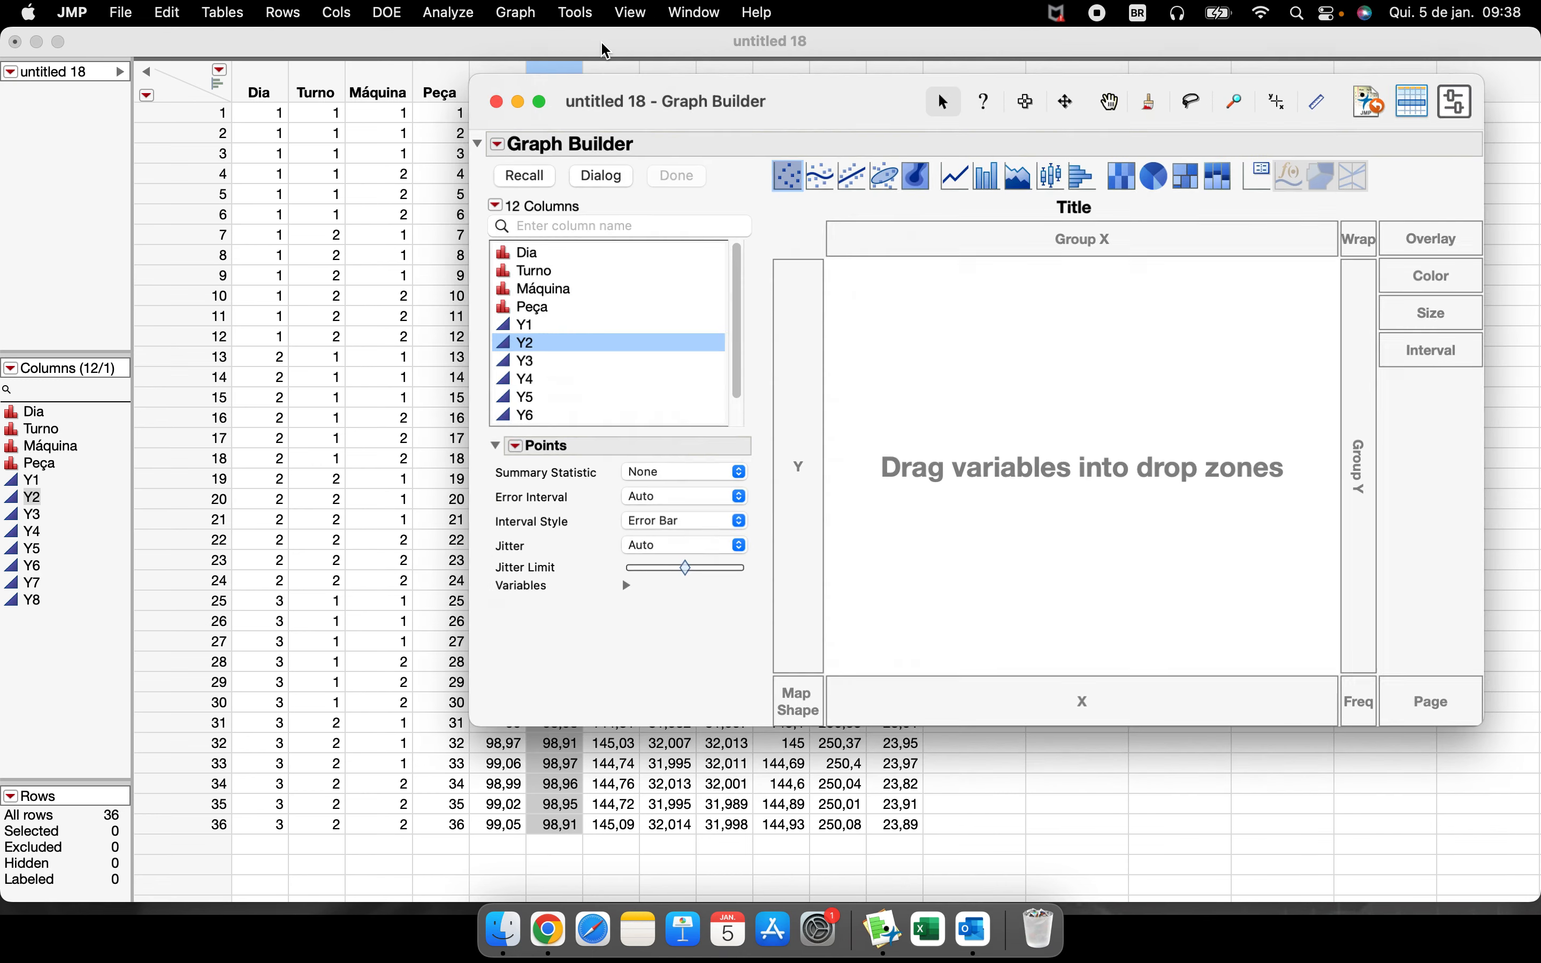
drag(805, 105, 522, 116)
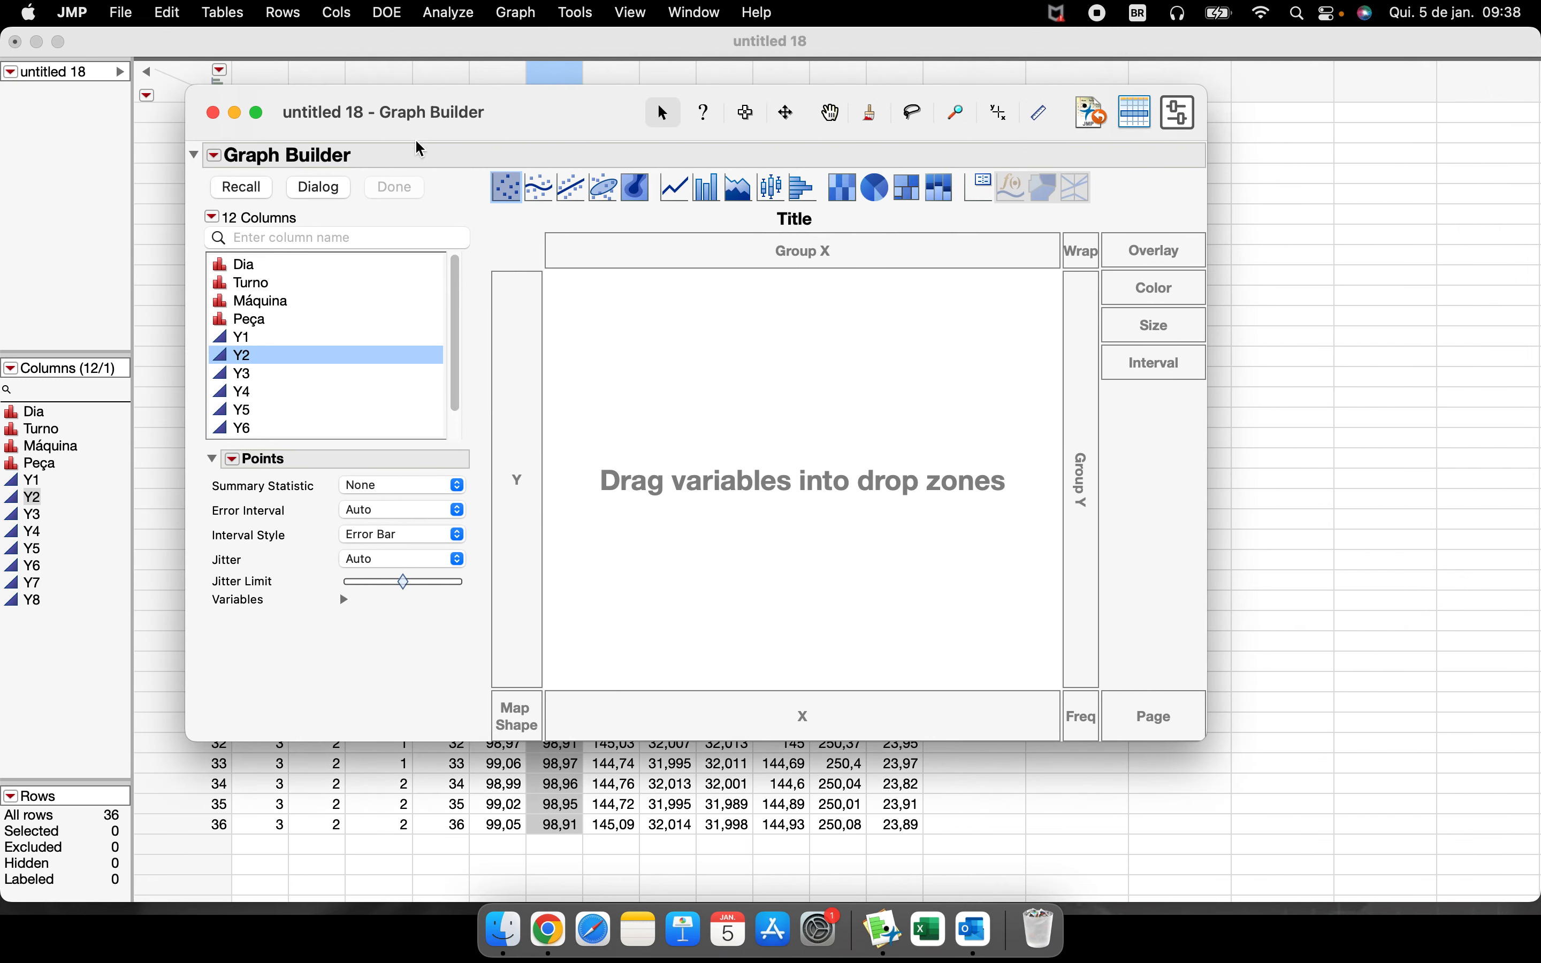
click(258, 114)
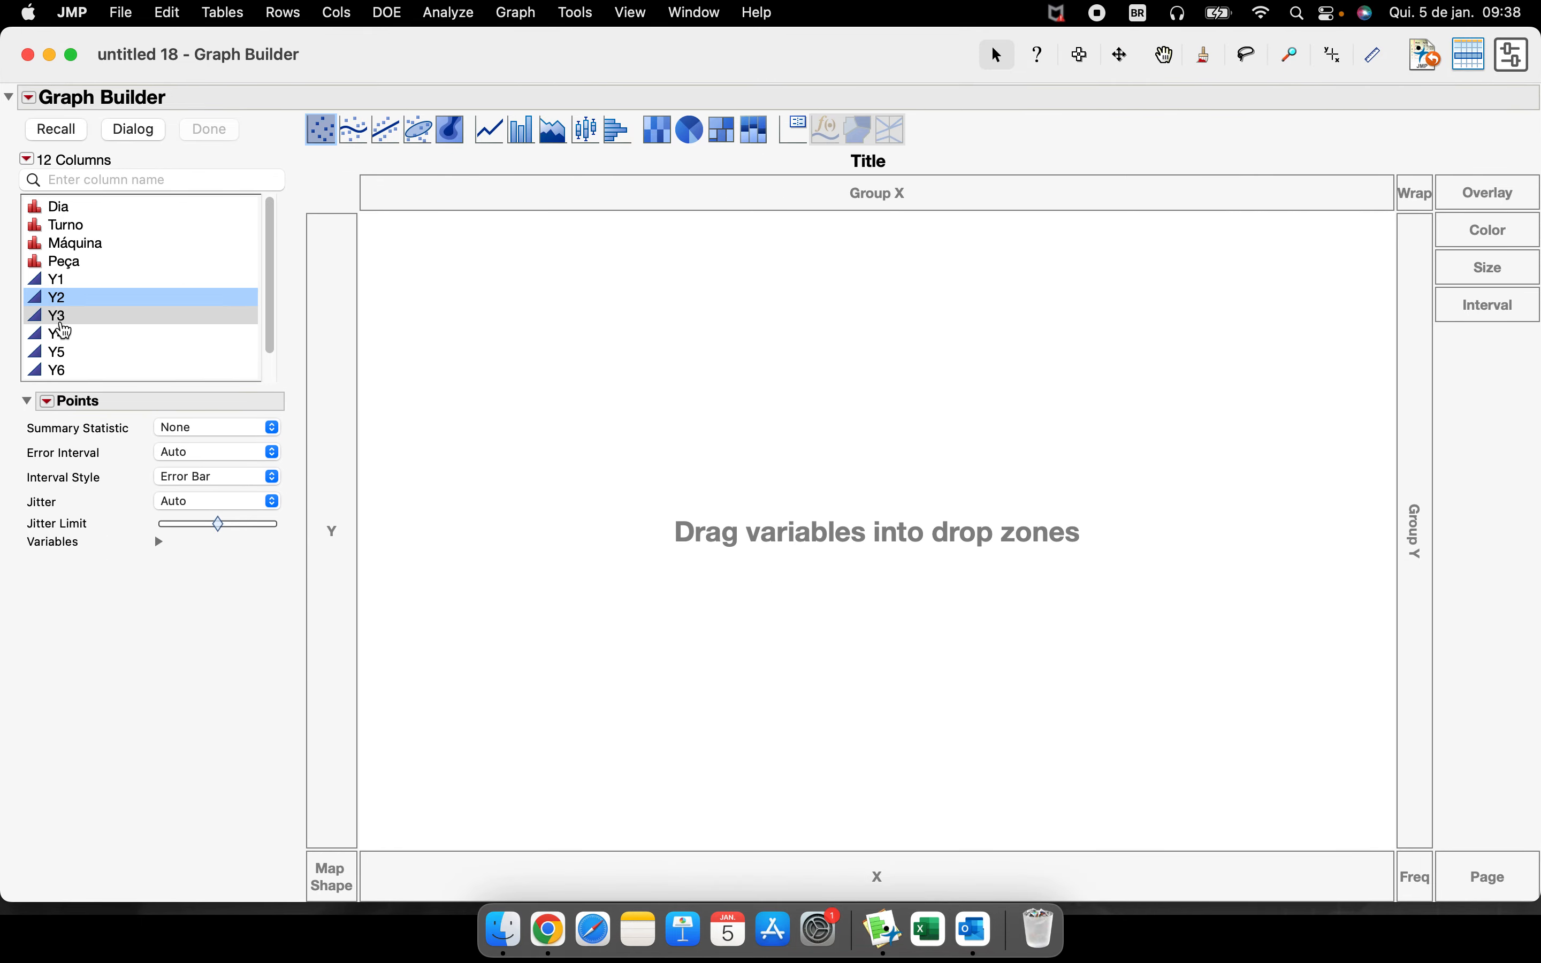
- Try plotting Y1 along the vertical axis and displaying it as a histogram
click(73, 300)
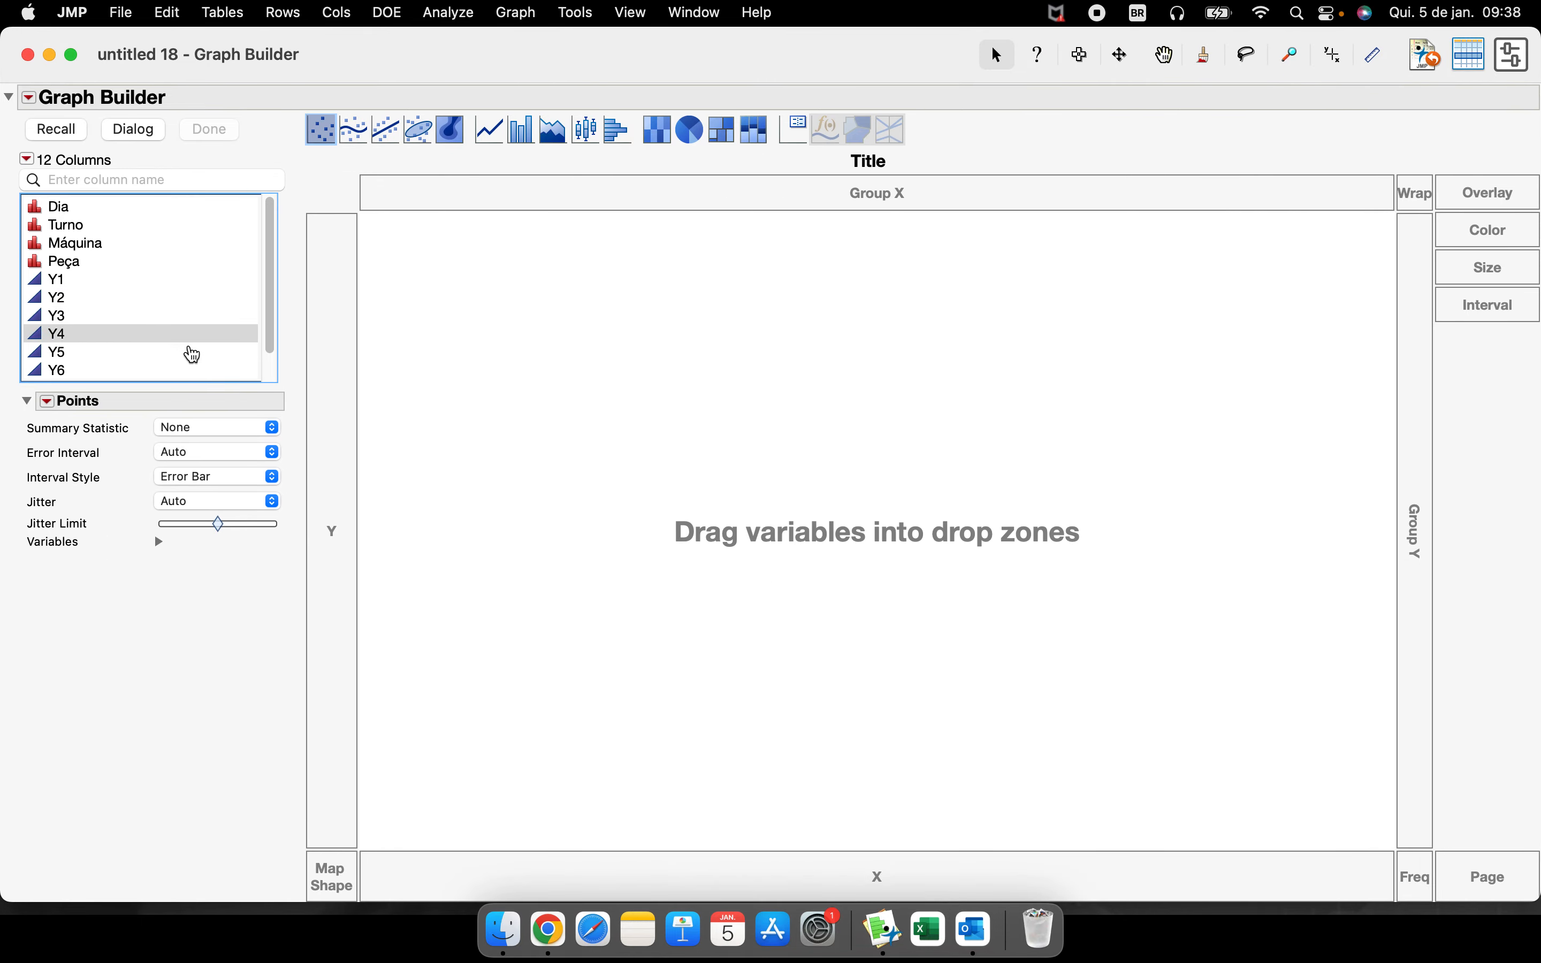
mouse_move(269, 297)
mouse_down()
mouse_move(275, 330)
mouse_move(278, 265)
mouse_up()
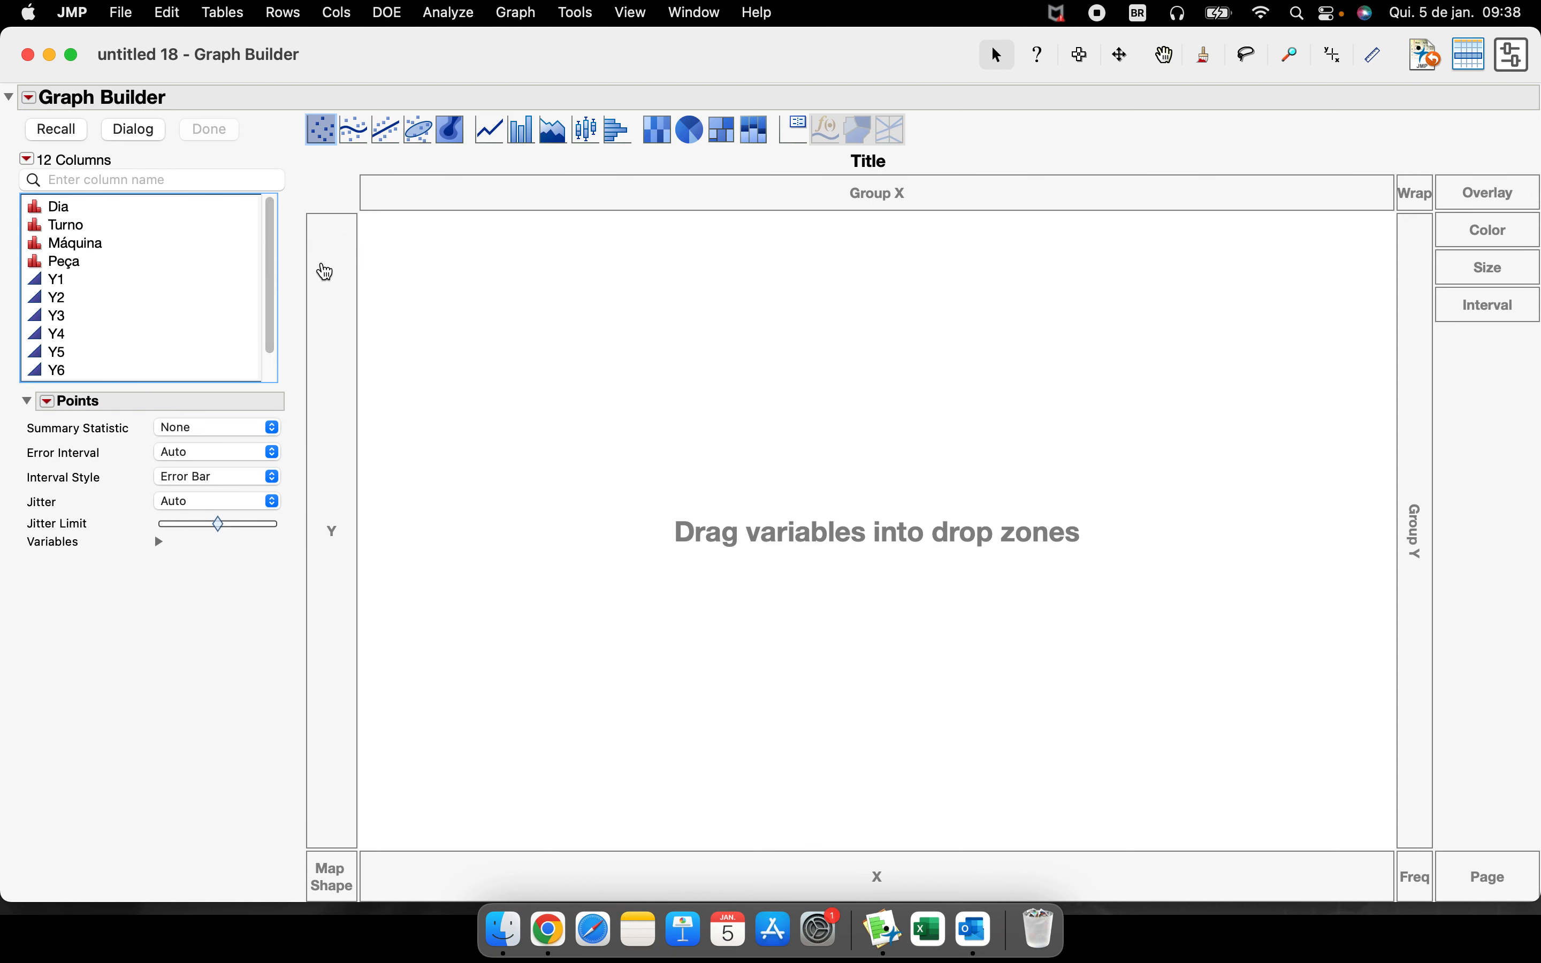
click(193, 288)
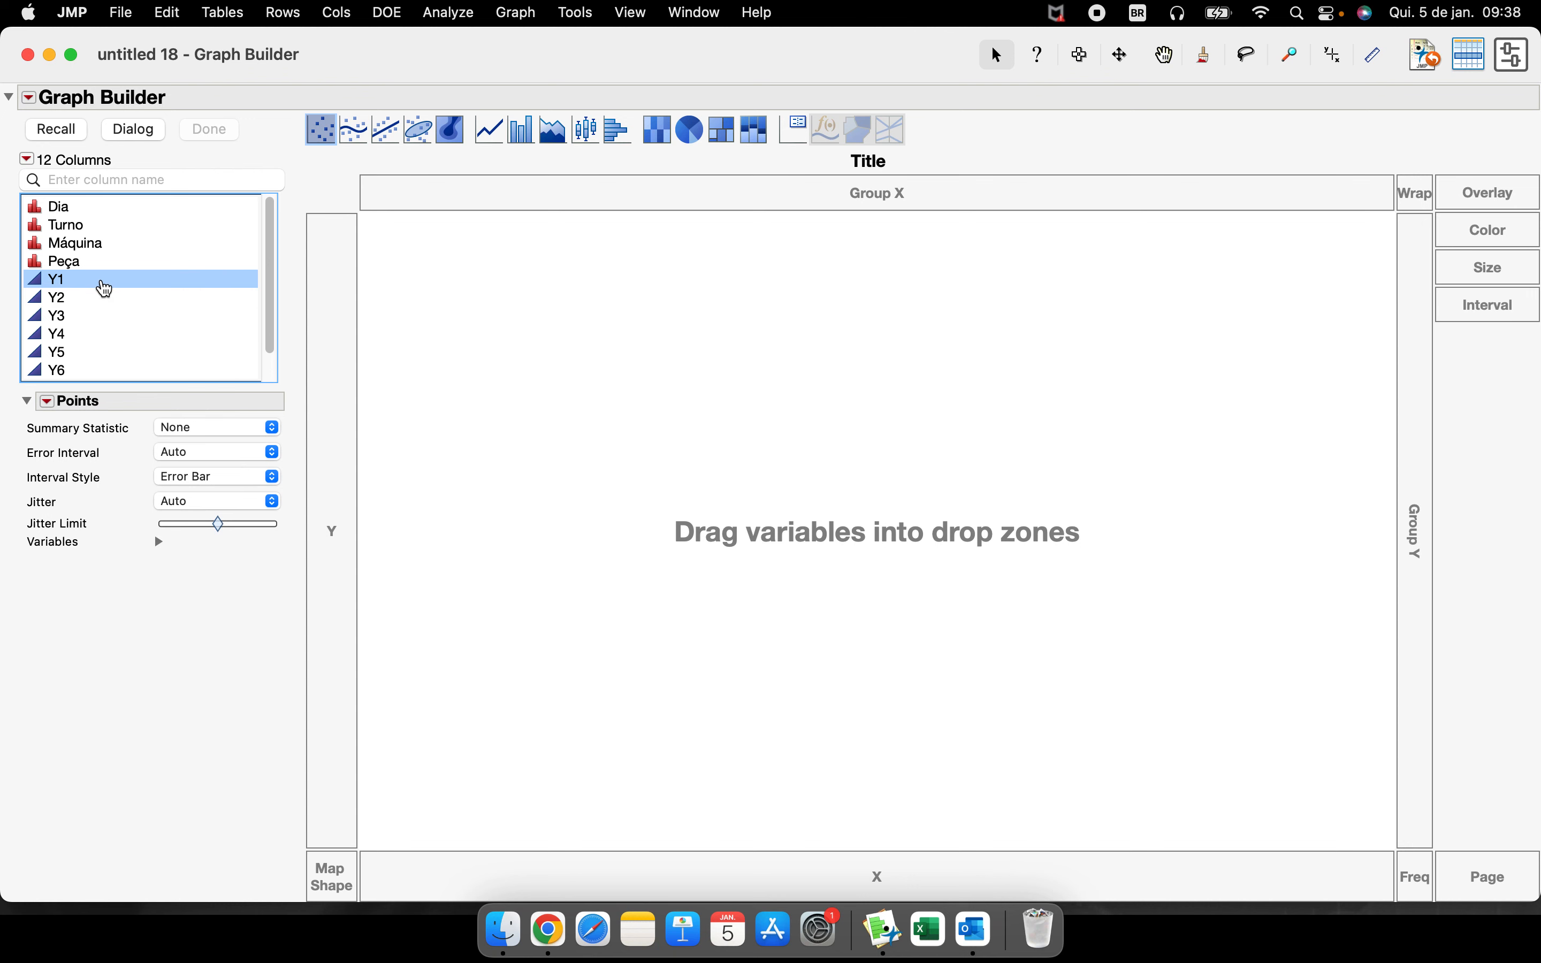
drag(105, 290, 204, 352)
drag(586, 577, 849, 578)
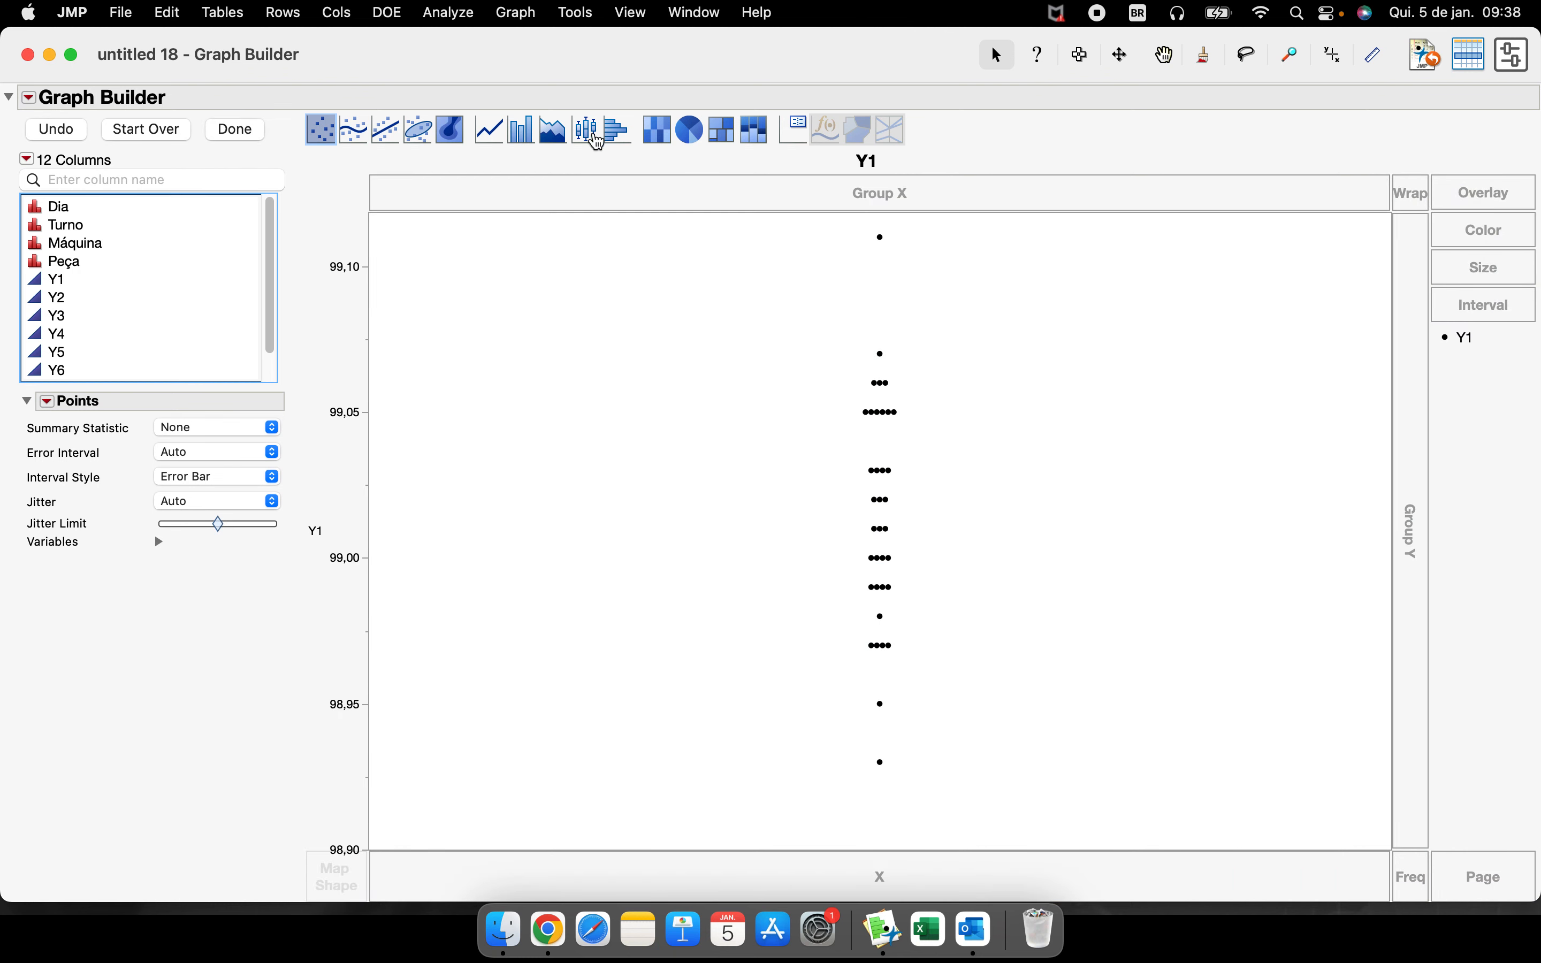
mouse_move(619, 155)
mouse_down()
mouse_move(612, 110)
mouse_move(616, 168)
mouse_up()
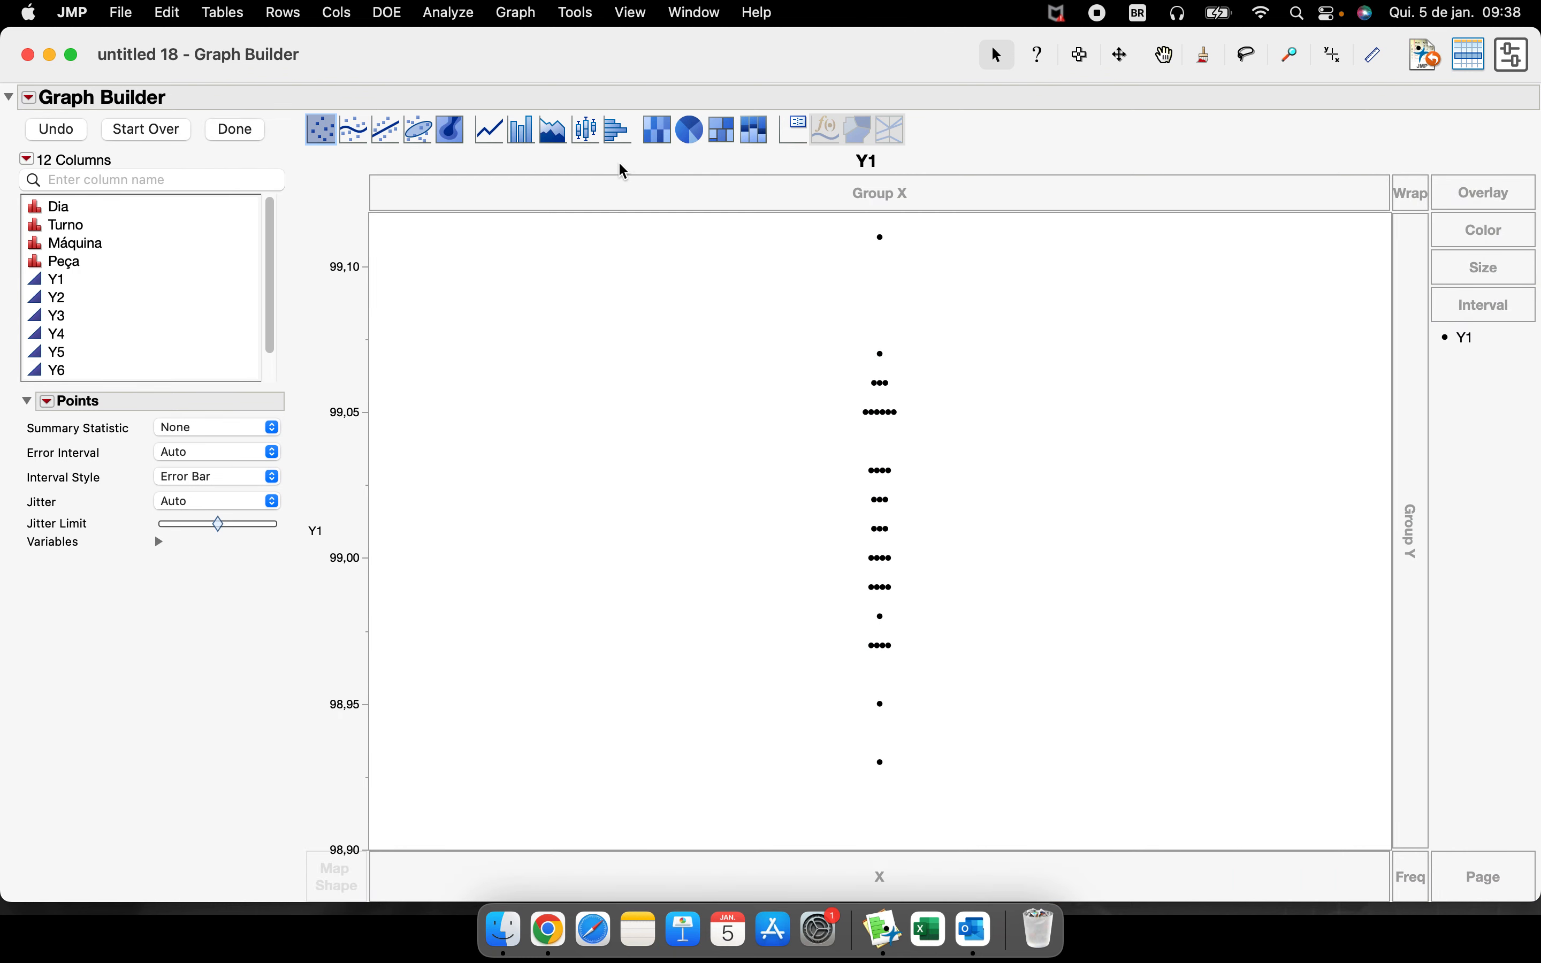
click(617, 134)
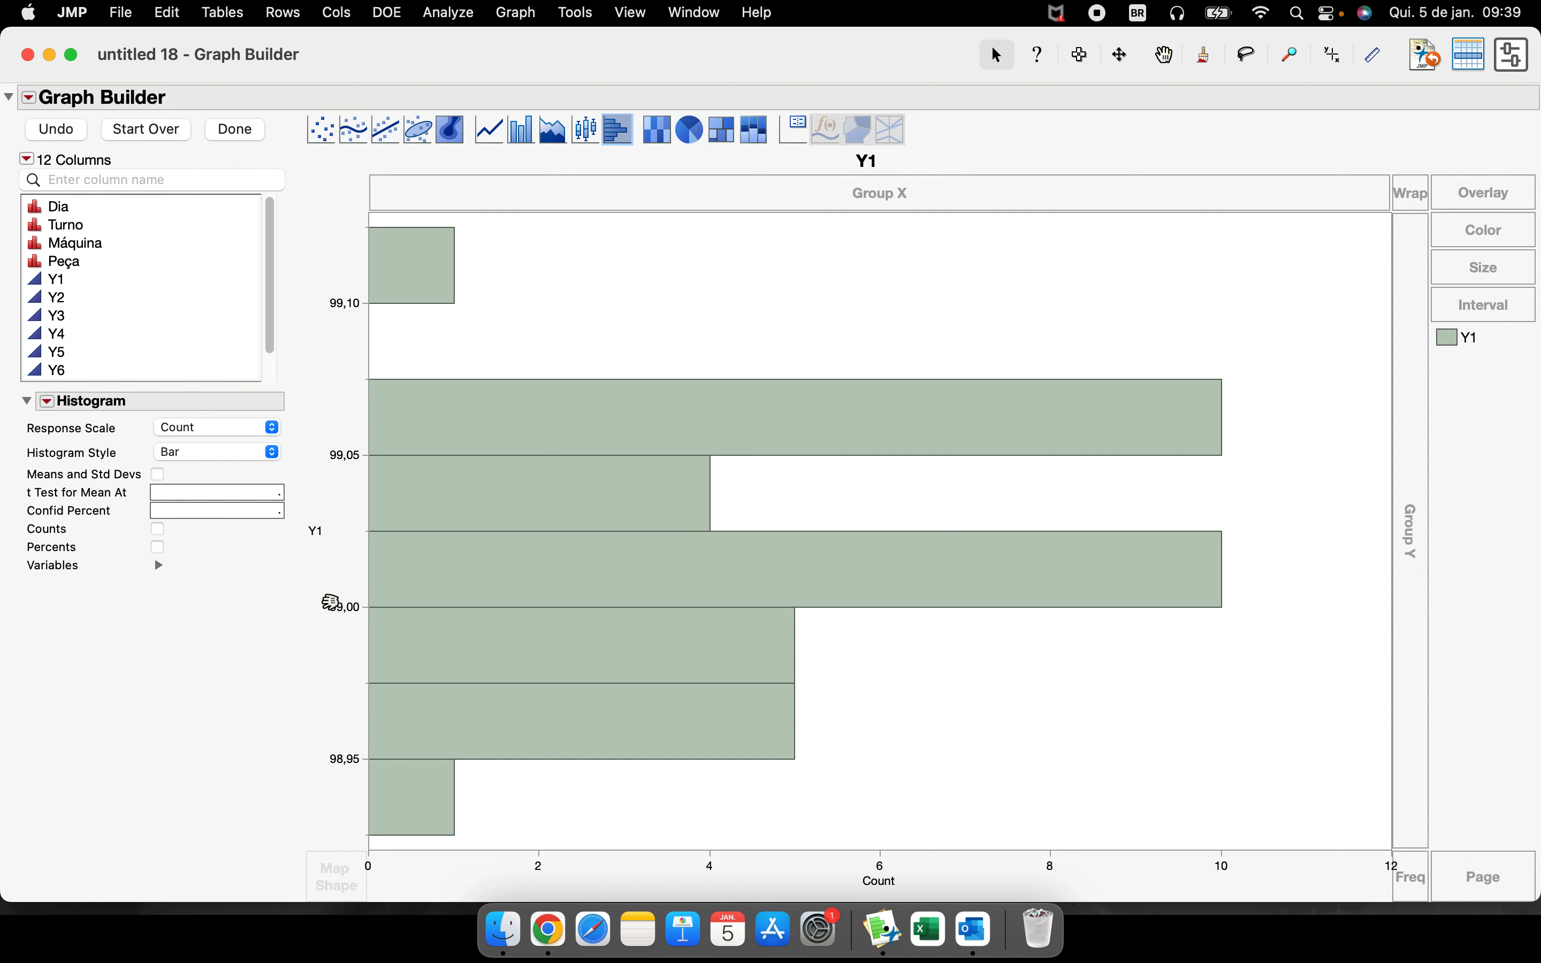
click(312, 530)
click(319, 584)
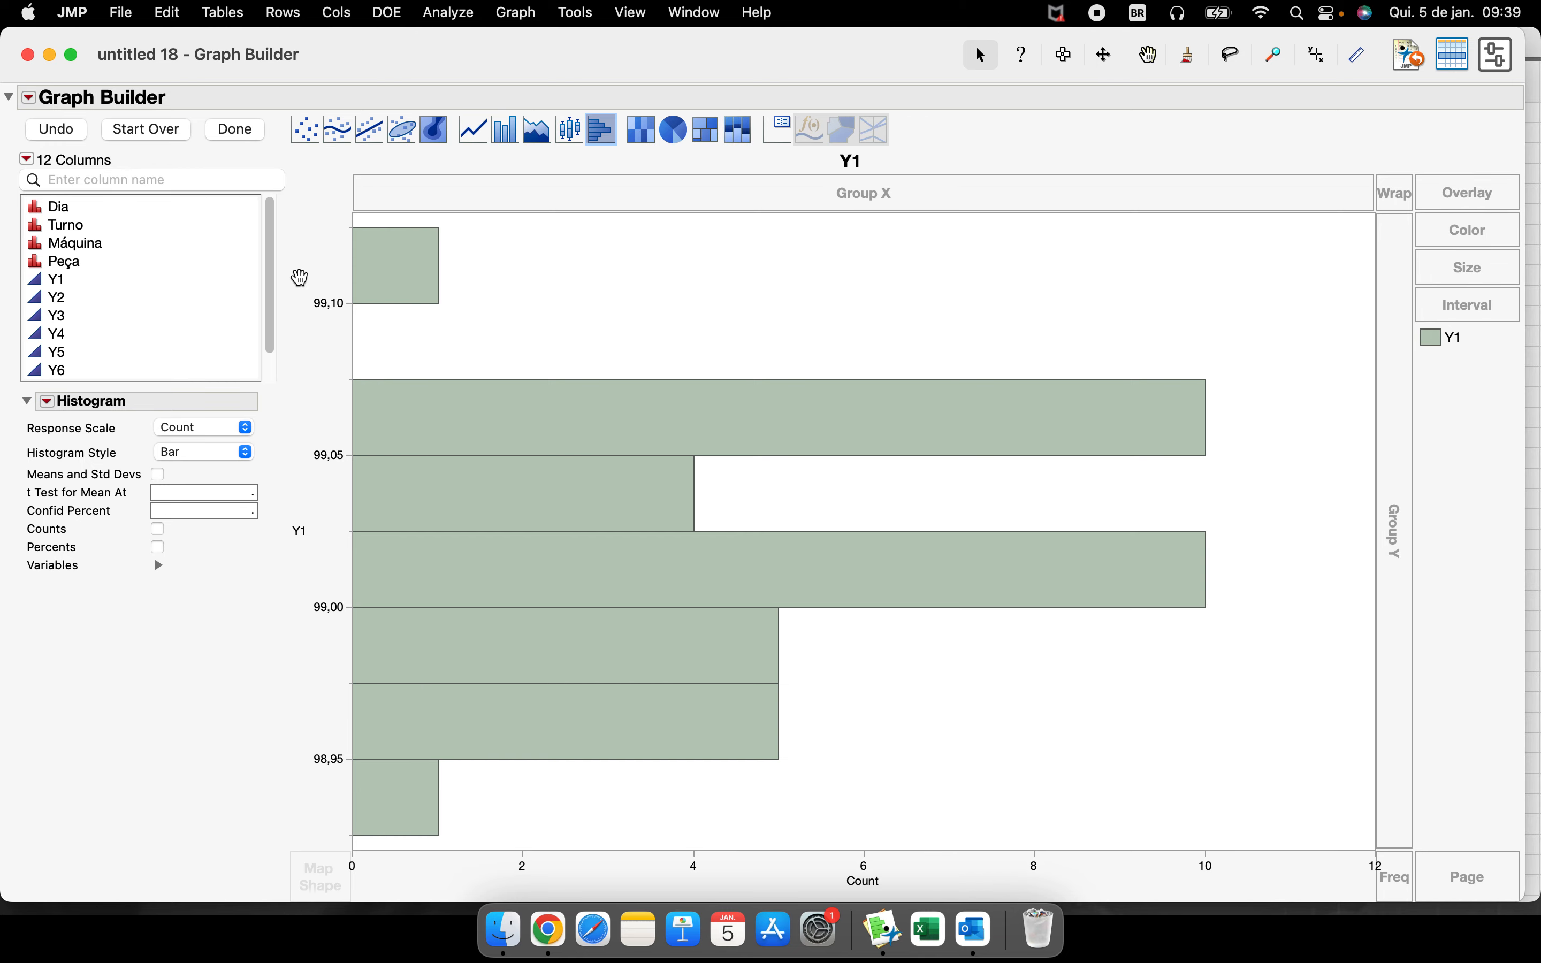
- Start the graph over, plot Y1 on the X axis as a histogram, and enlarge the graph window again
click(146, 130)
click(73, 244)
drag(82, 280, 622, 659)
click(617, 130)
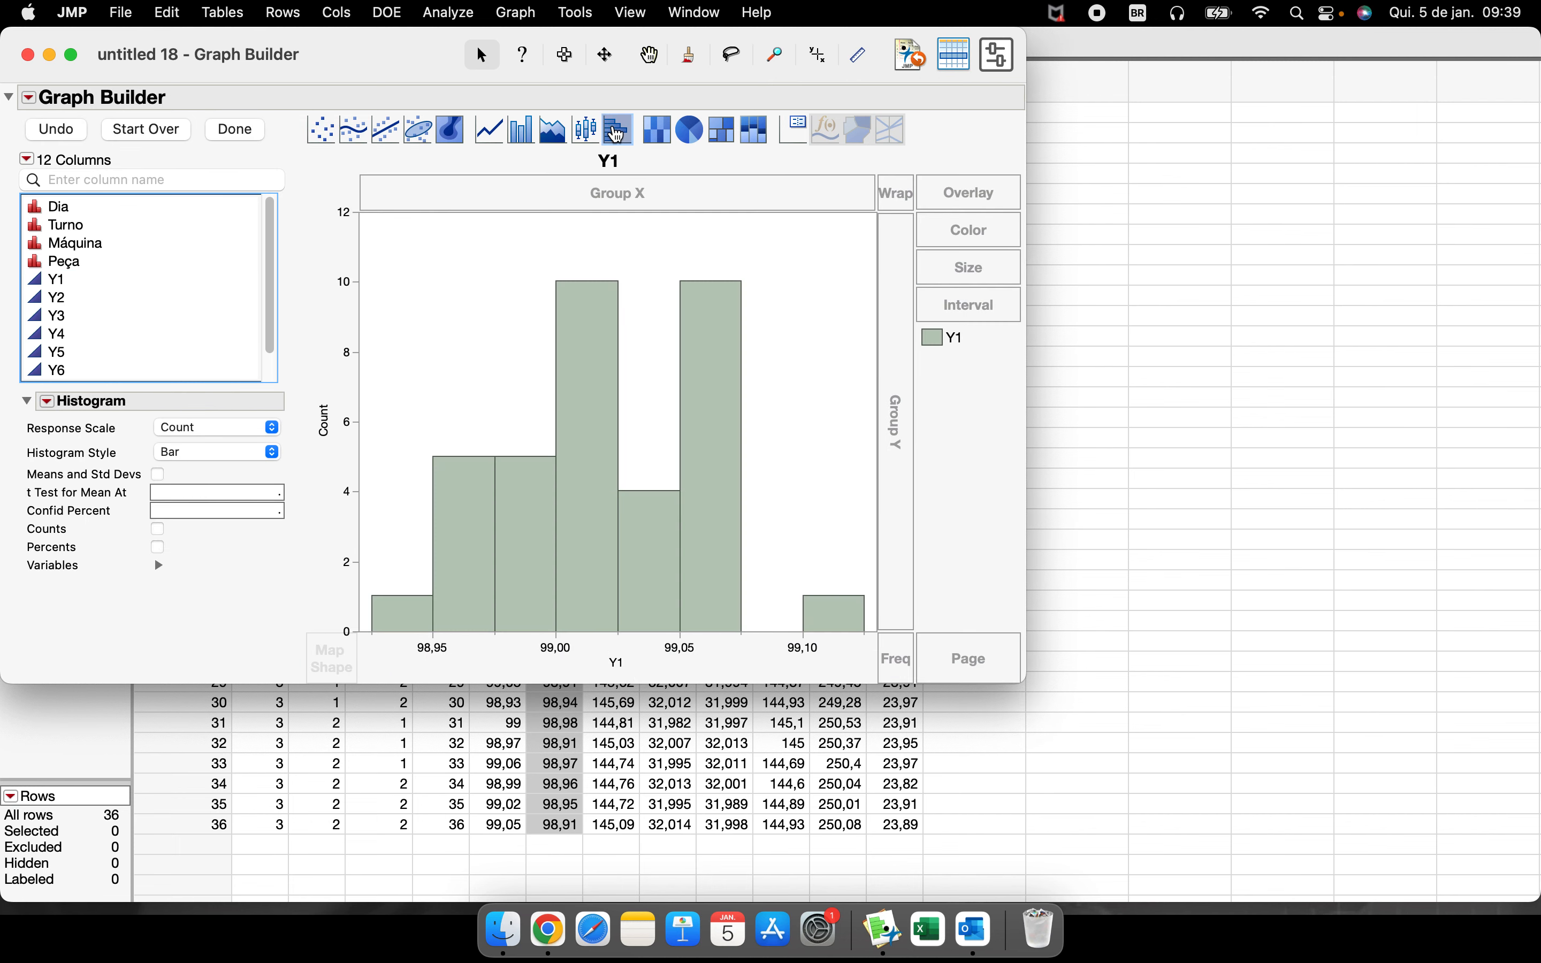
click(71, 54)
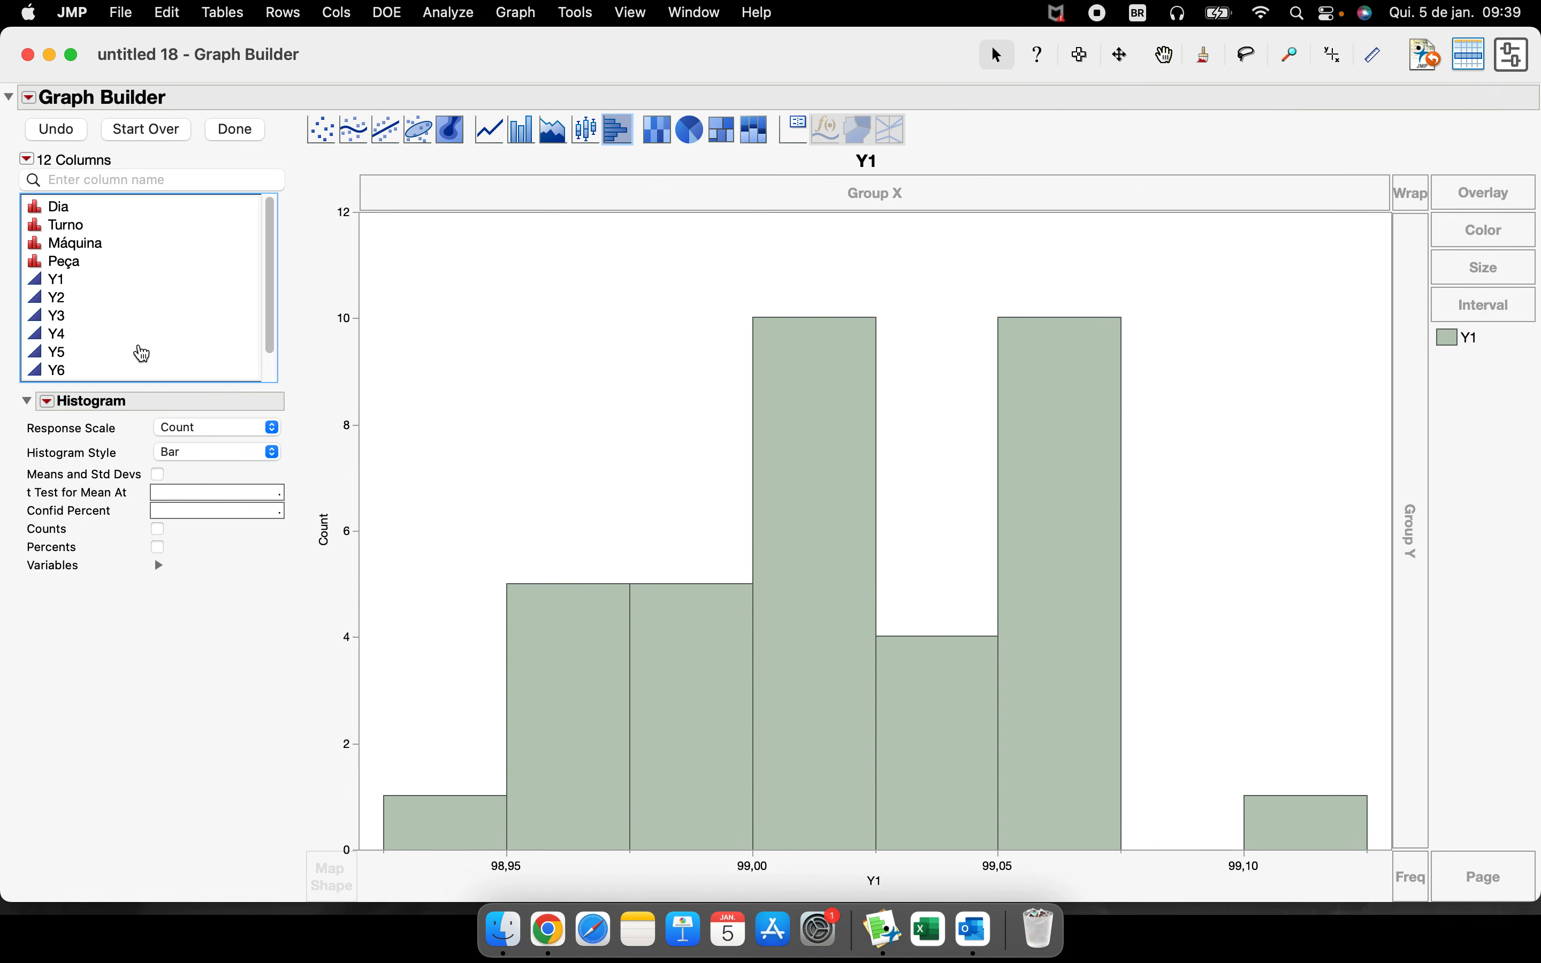
- Add Y2 and Y3 to the X axis as separate histograms beside Y1
click(104, 299)
drag(107, 302, 1287, 872)
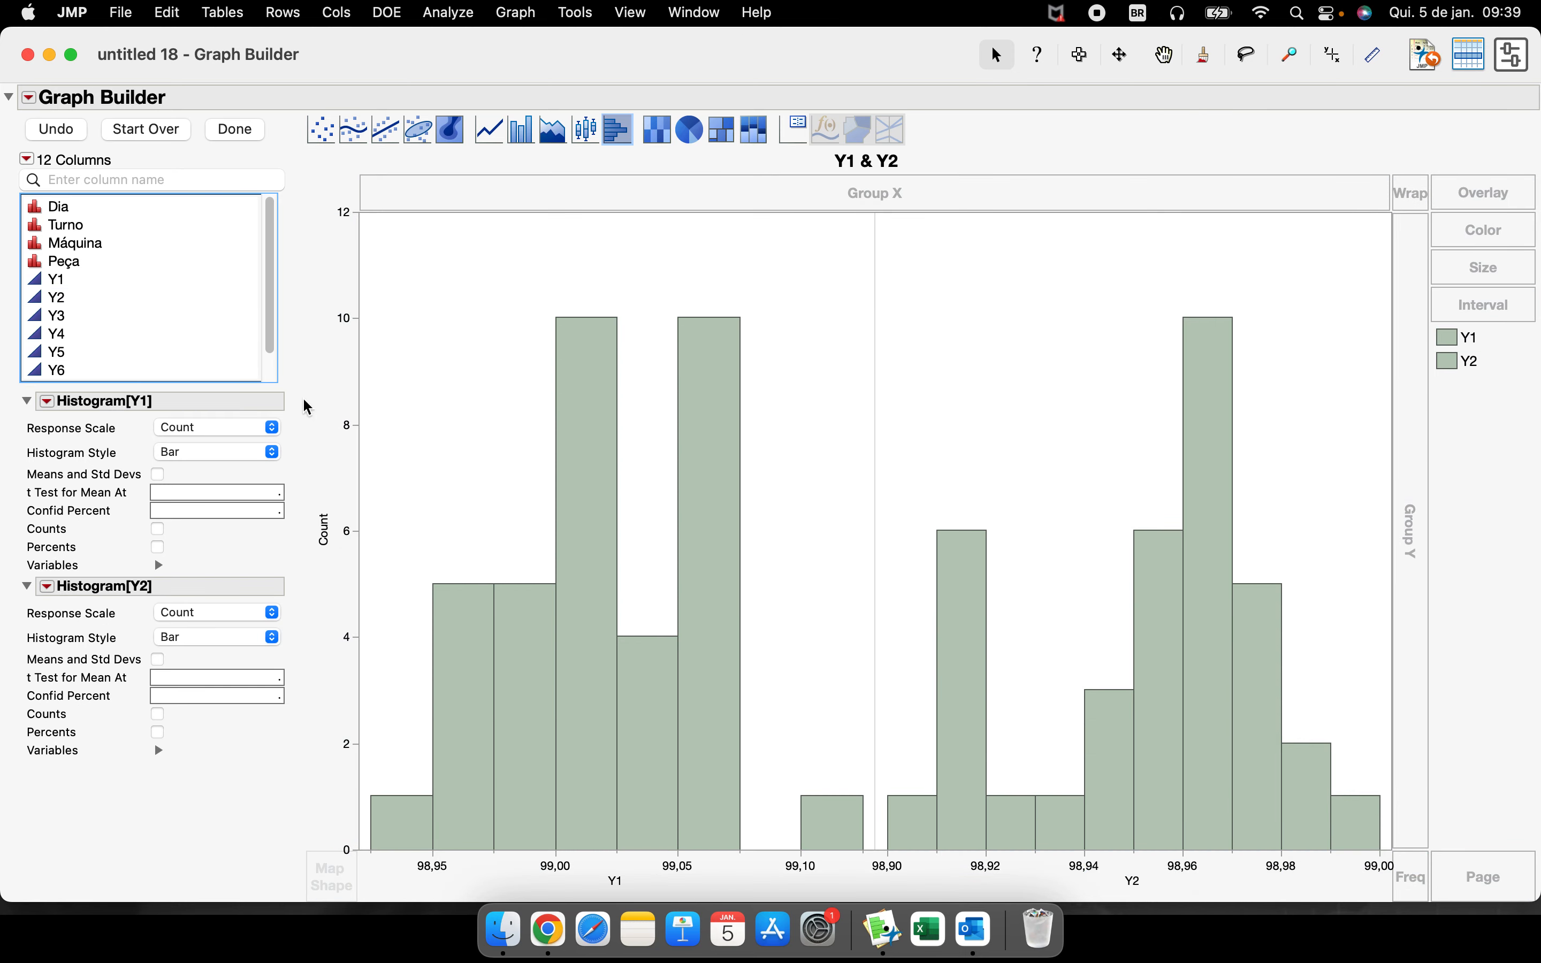
drag(120, 320, 1365, 873)
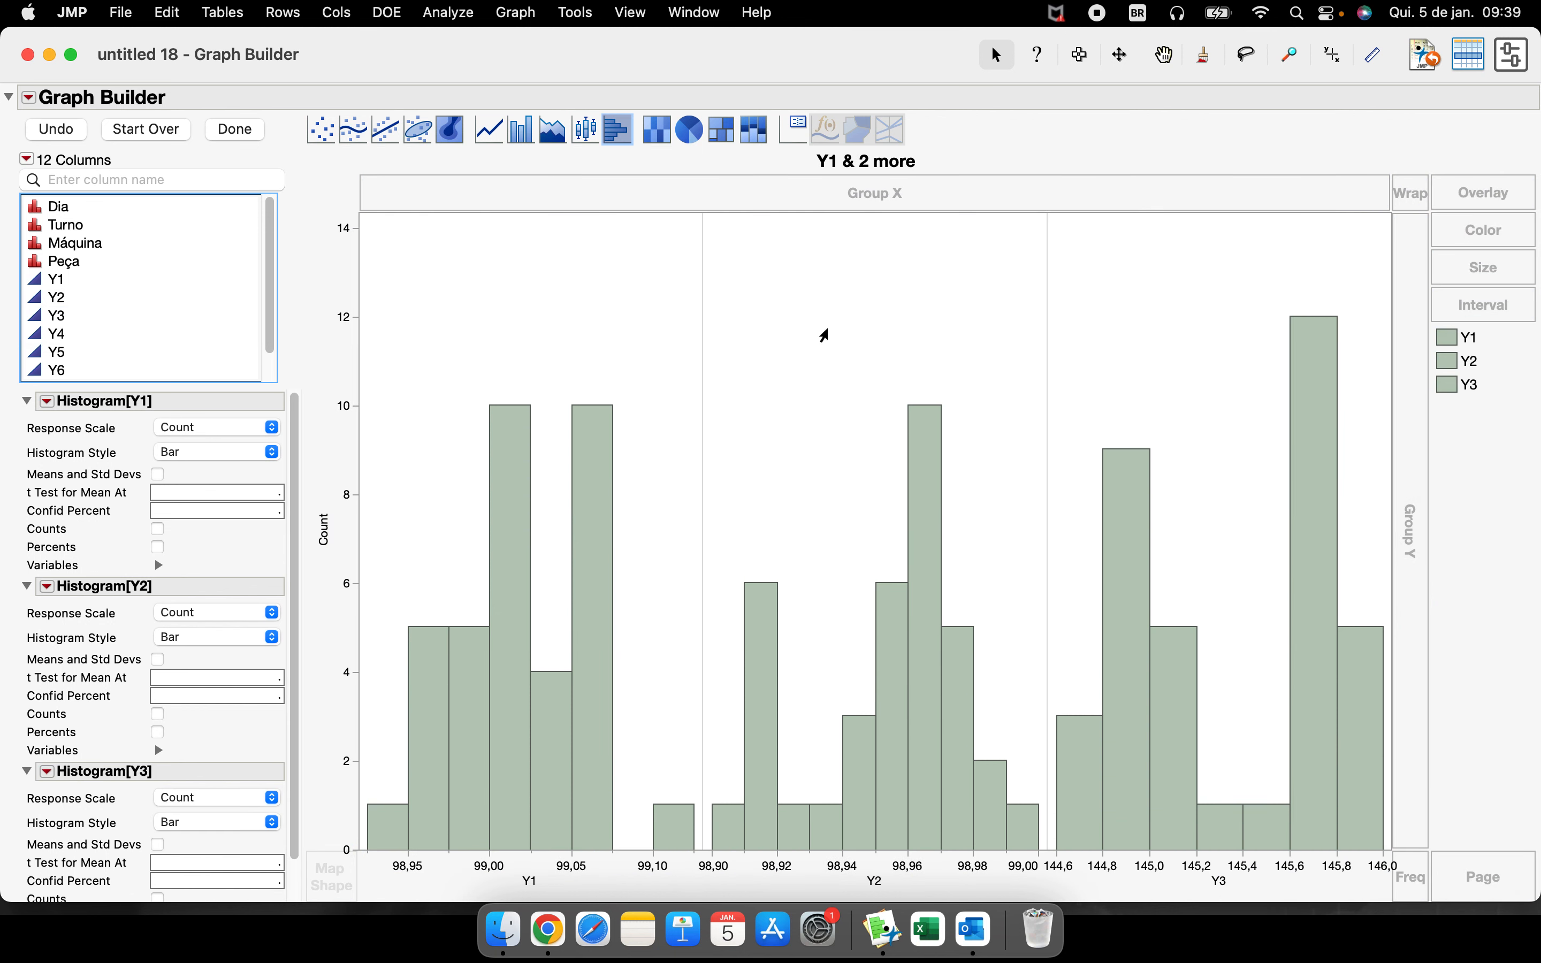
- Show the means and standard deviations on the Y1, Y2 and Y3 histograms
mouse_move(295, 414)
mouse_down()
mouse_move(306, 541)
mouse_move(302, 394)
mouse_up()
click(158, 475)
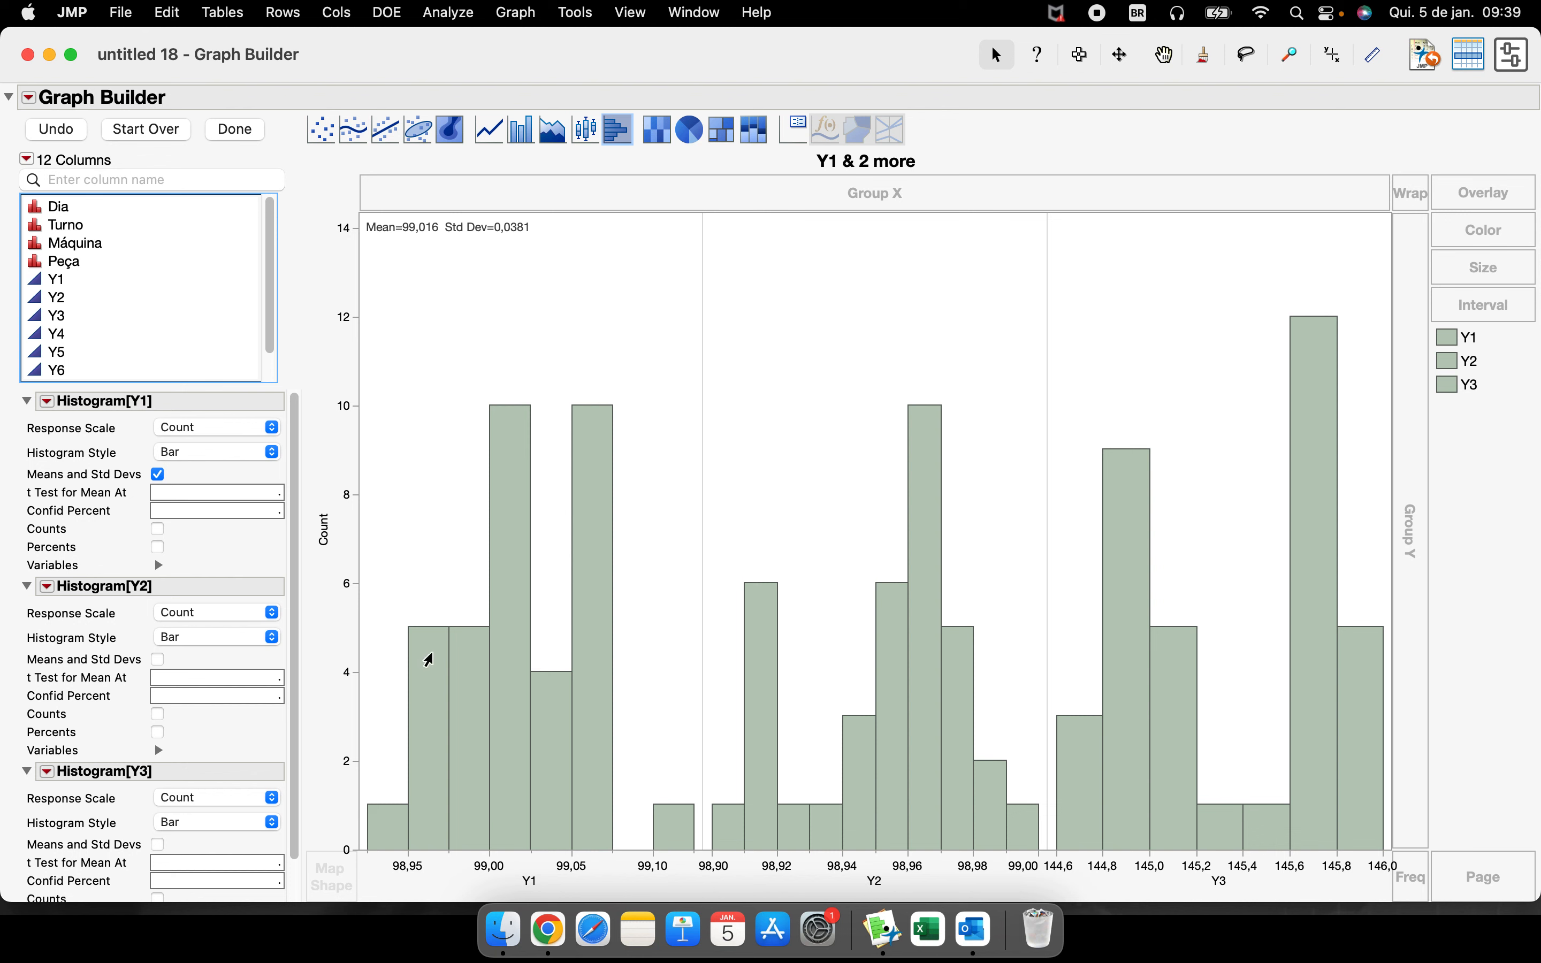
click(159, 661)
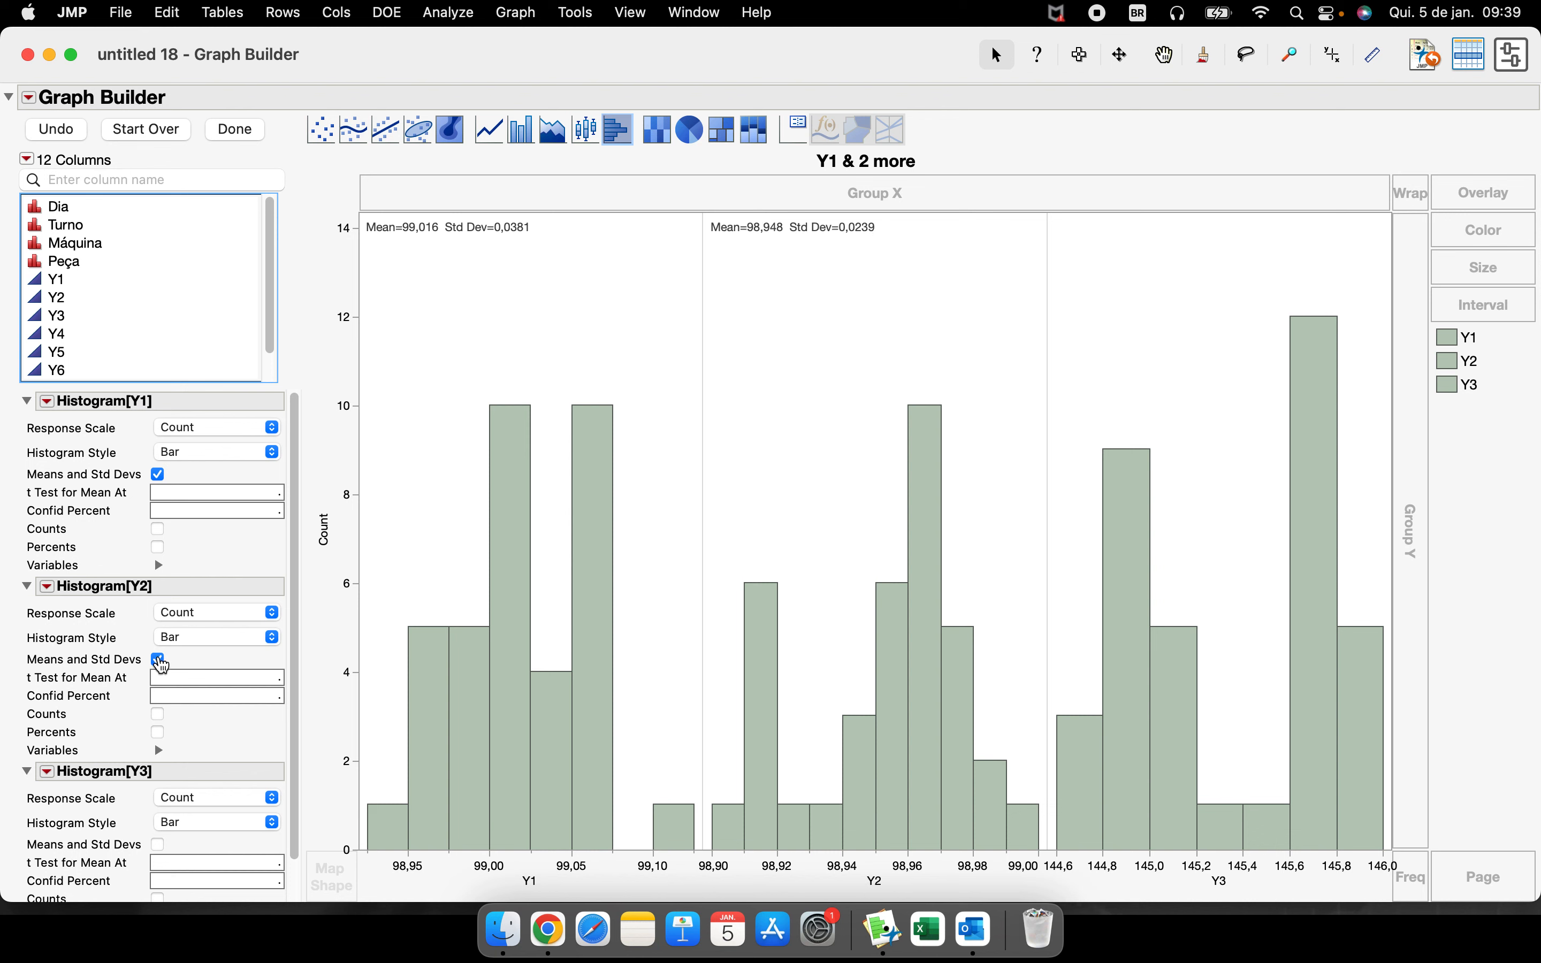
click(158, 845)
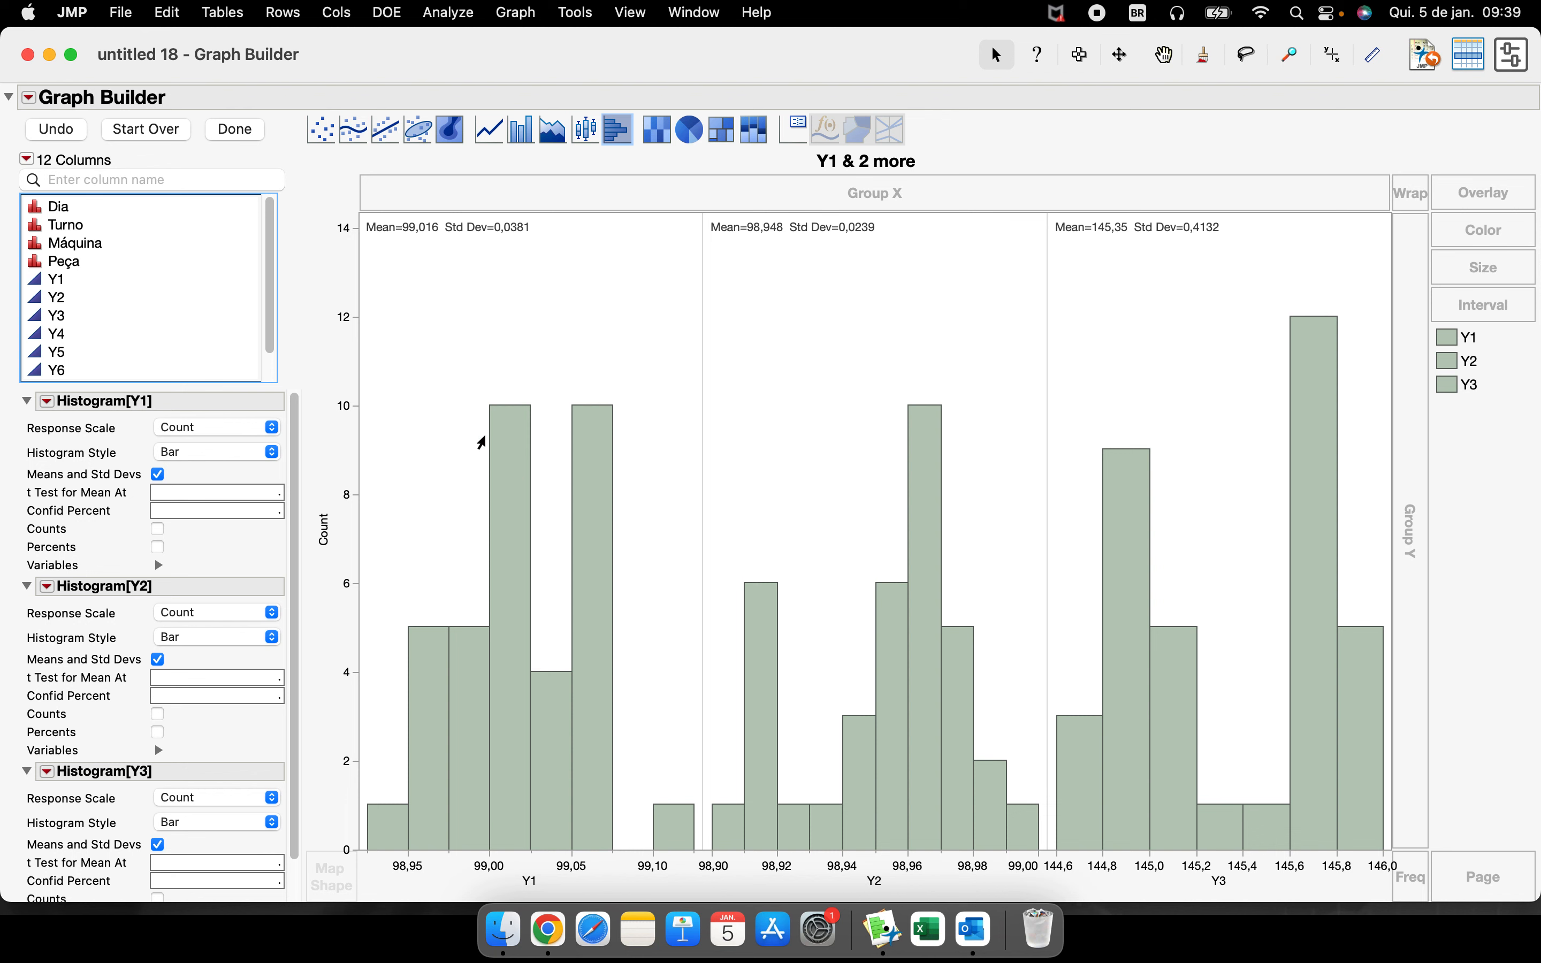
- Try the Polygon style on the Y1 histogram, and set it to Kernel Density instead
click(202, 453)
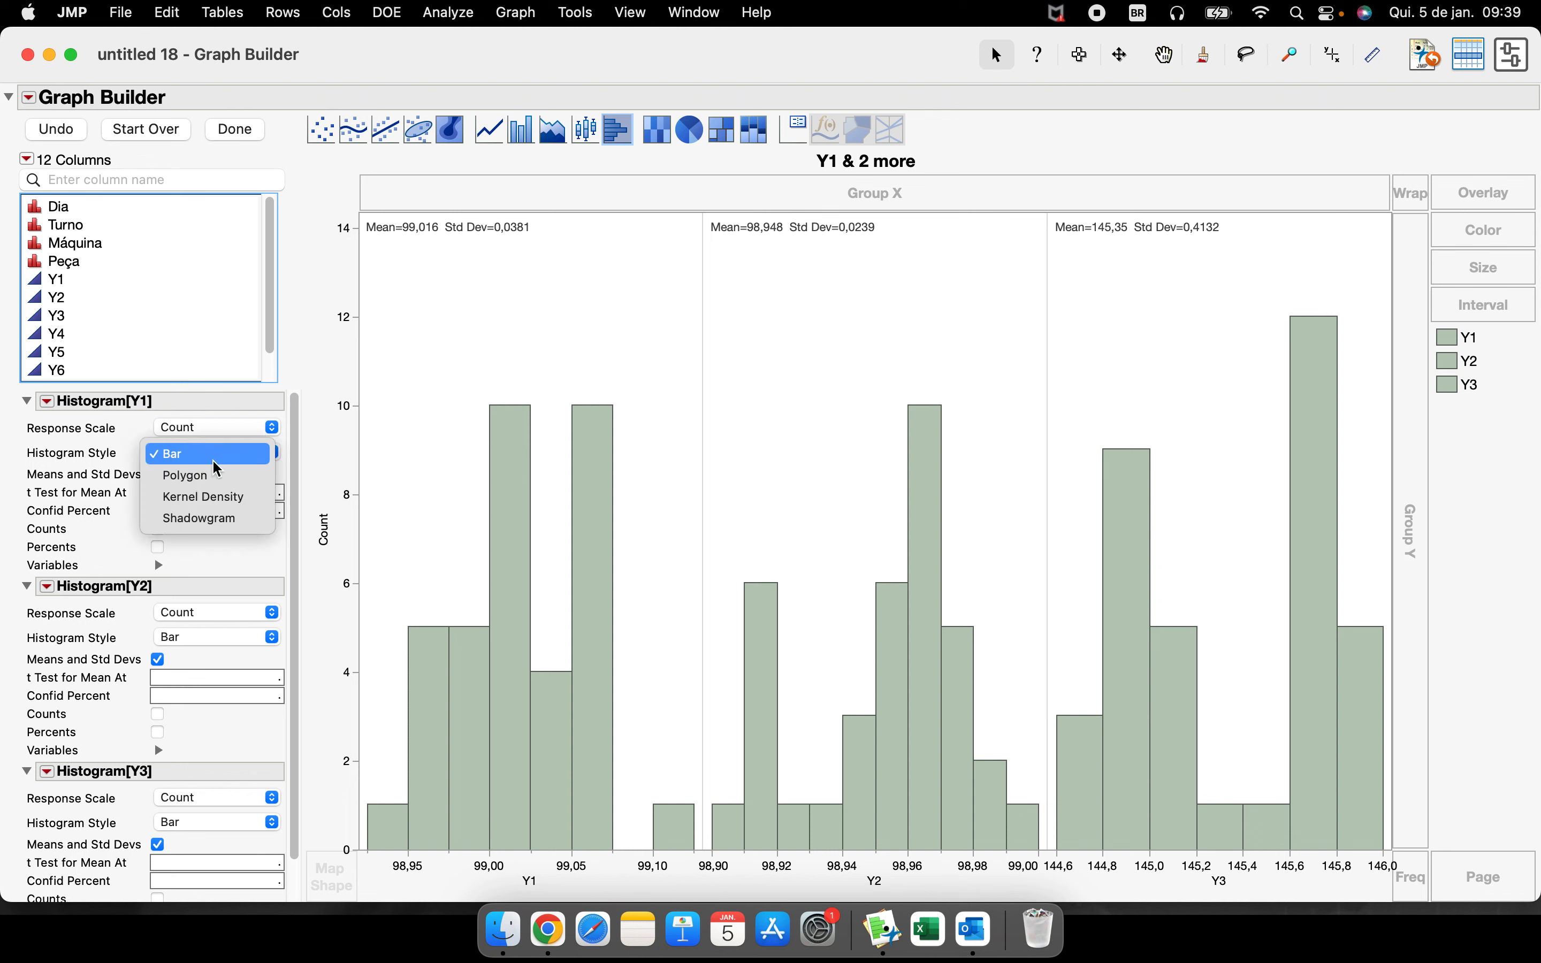
click(238, 484)
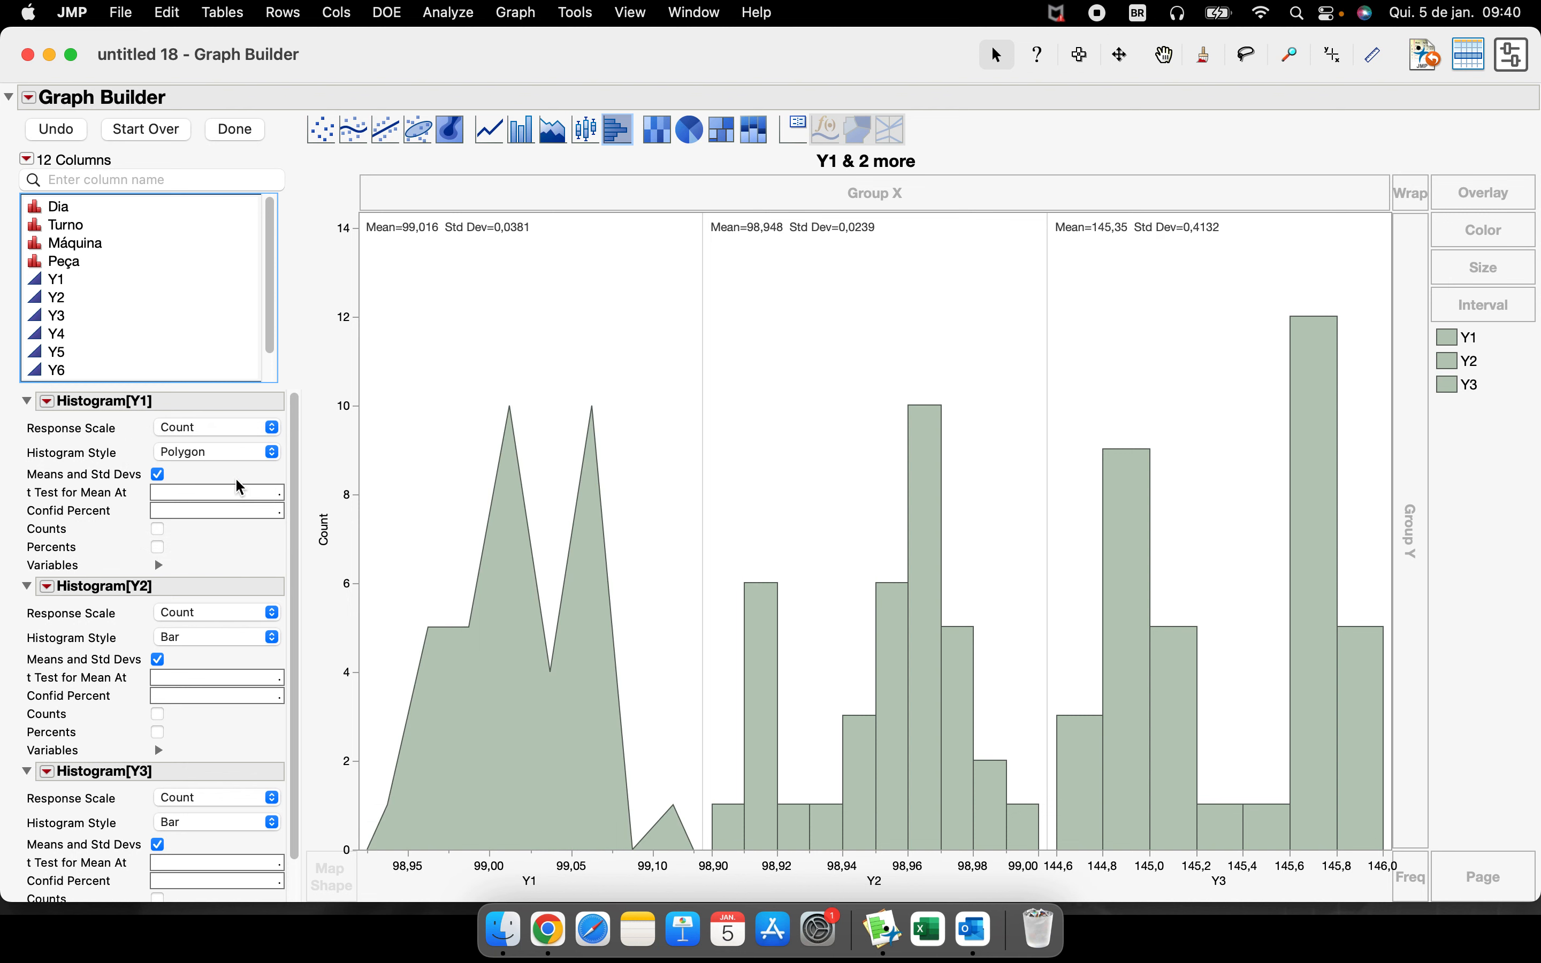
click(217, 453)
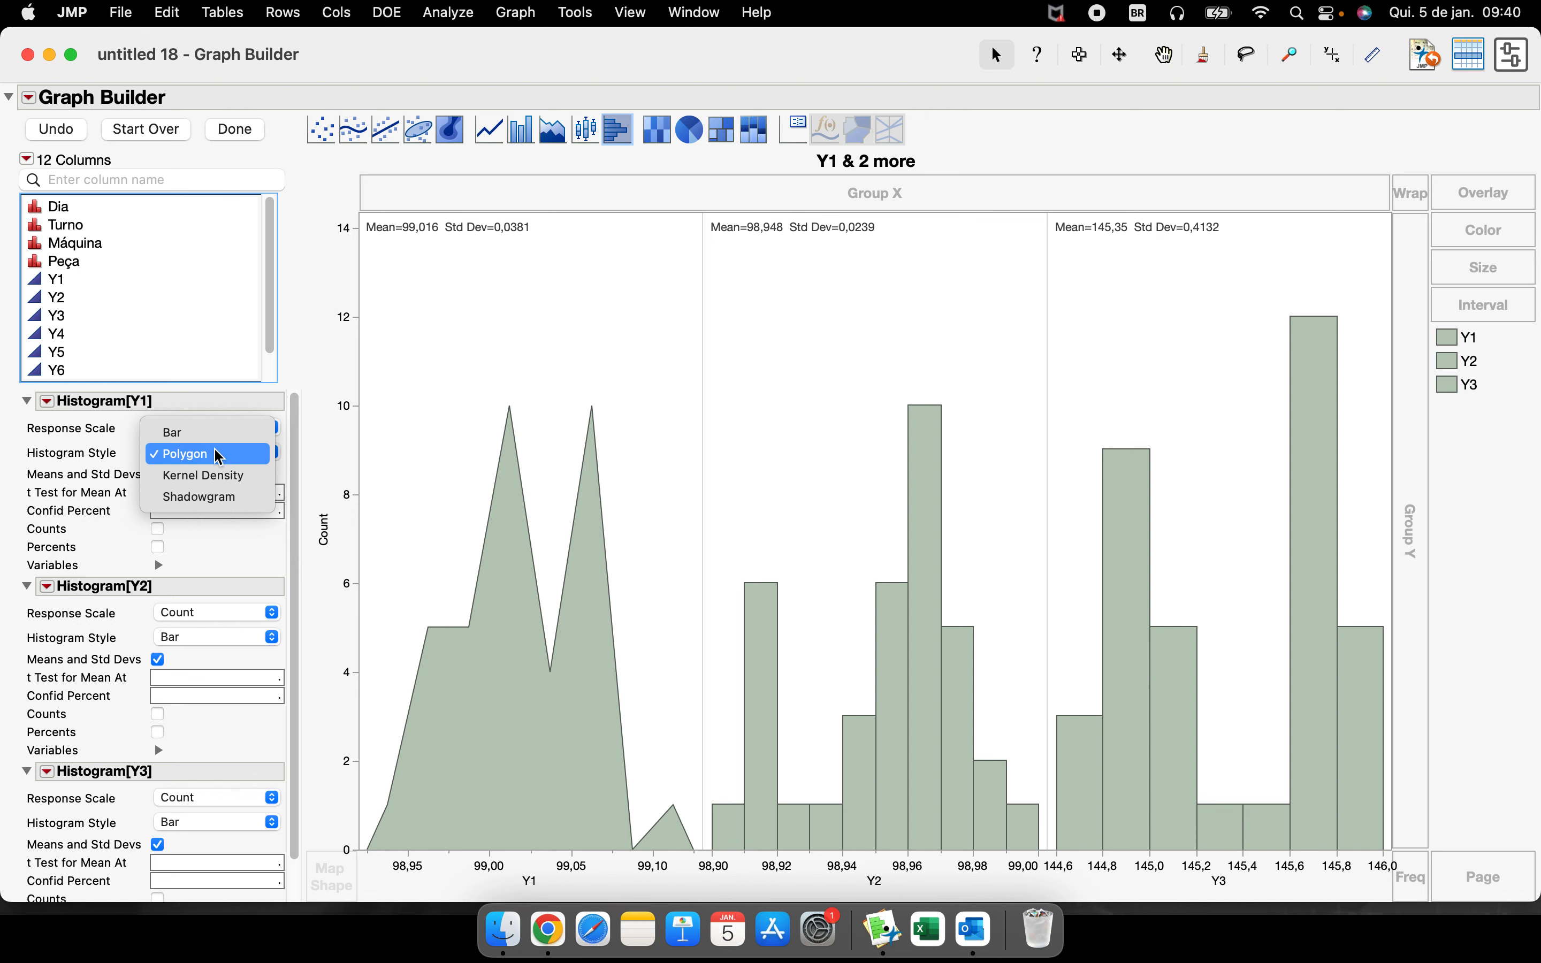
click(244, 477)
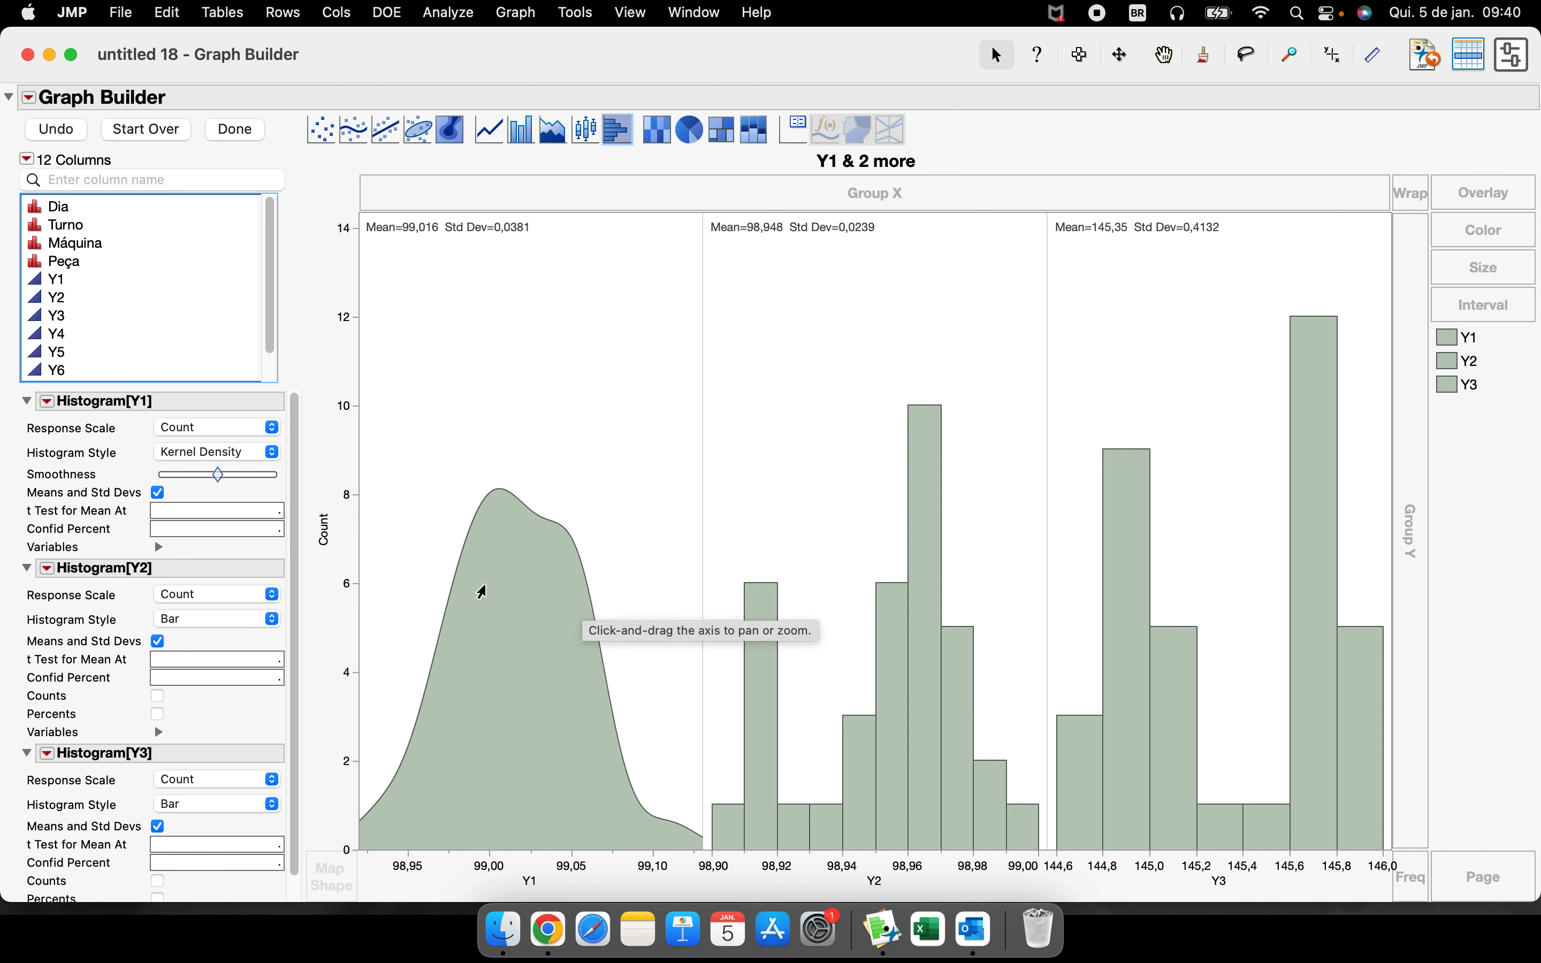
mouse_move(482, 592)
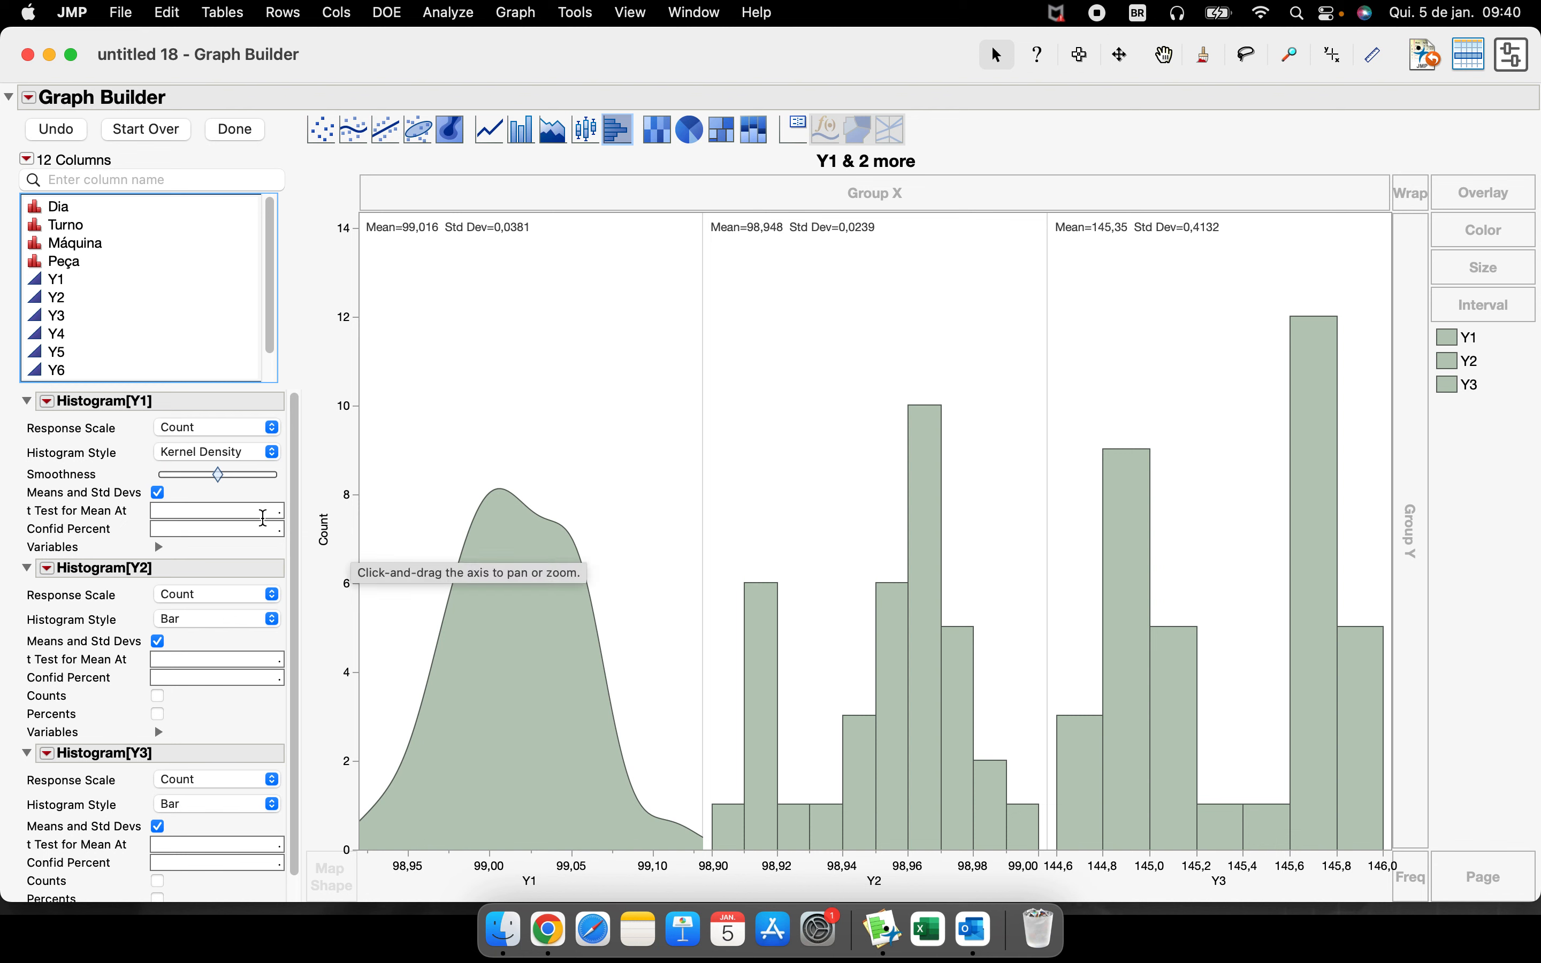
- Set the histogram style of Y2 and Y3 to Kernel Density
click(213, 619)
click(213, 666)
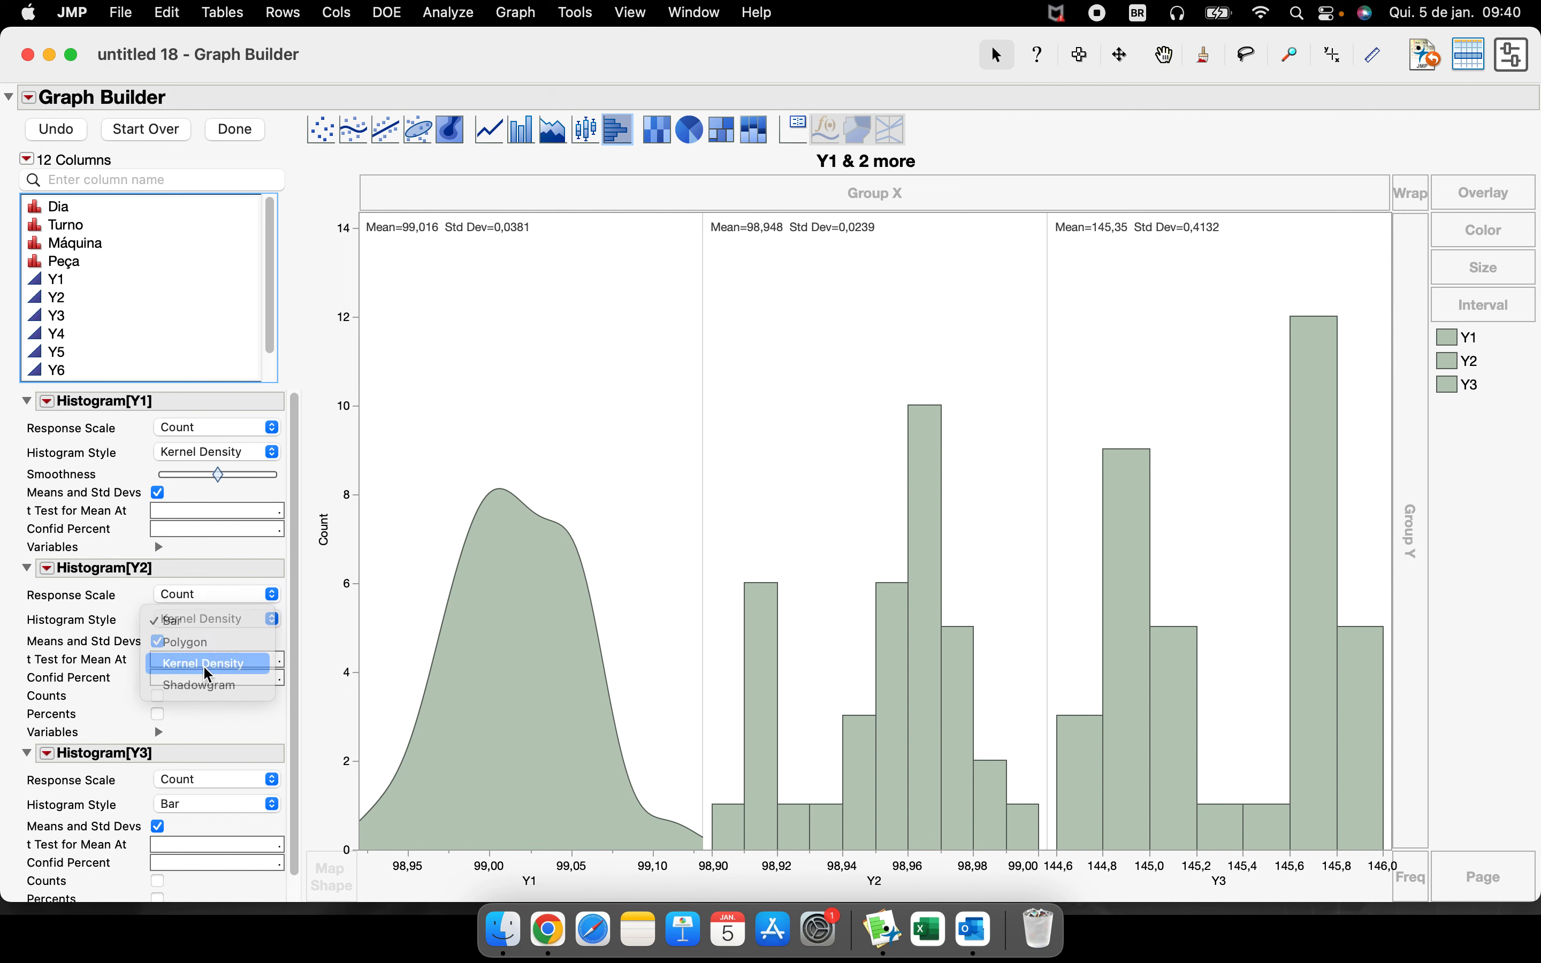
click(195, 789)
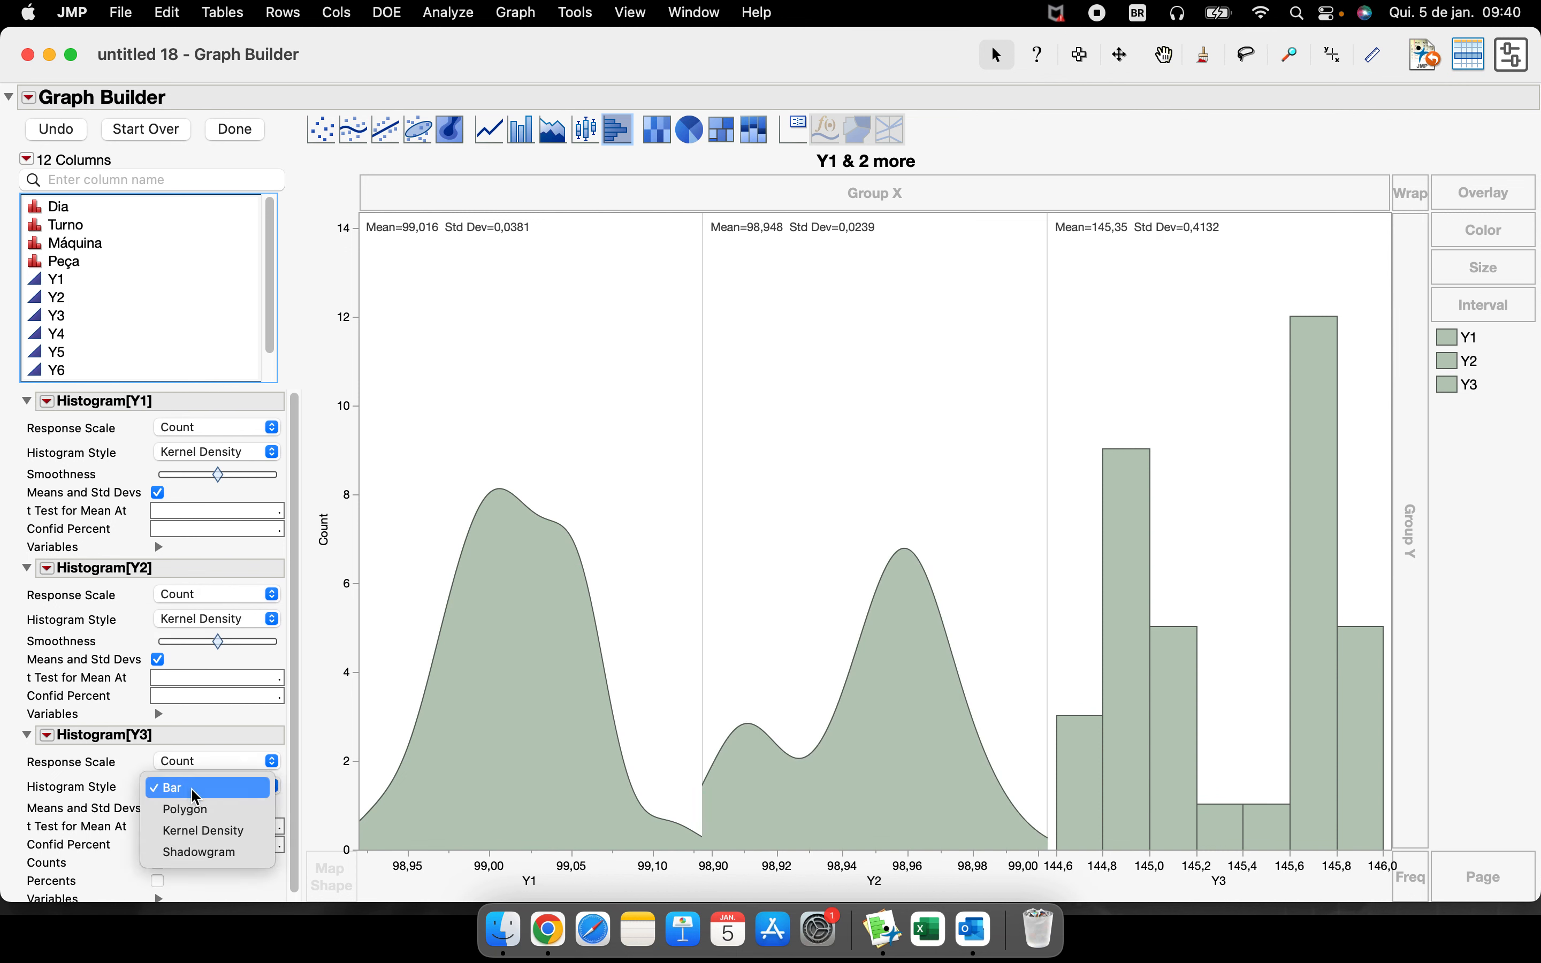
click(204, 831)
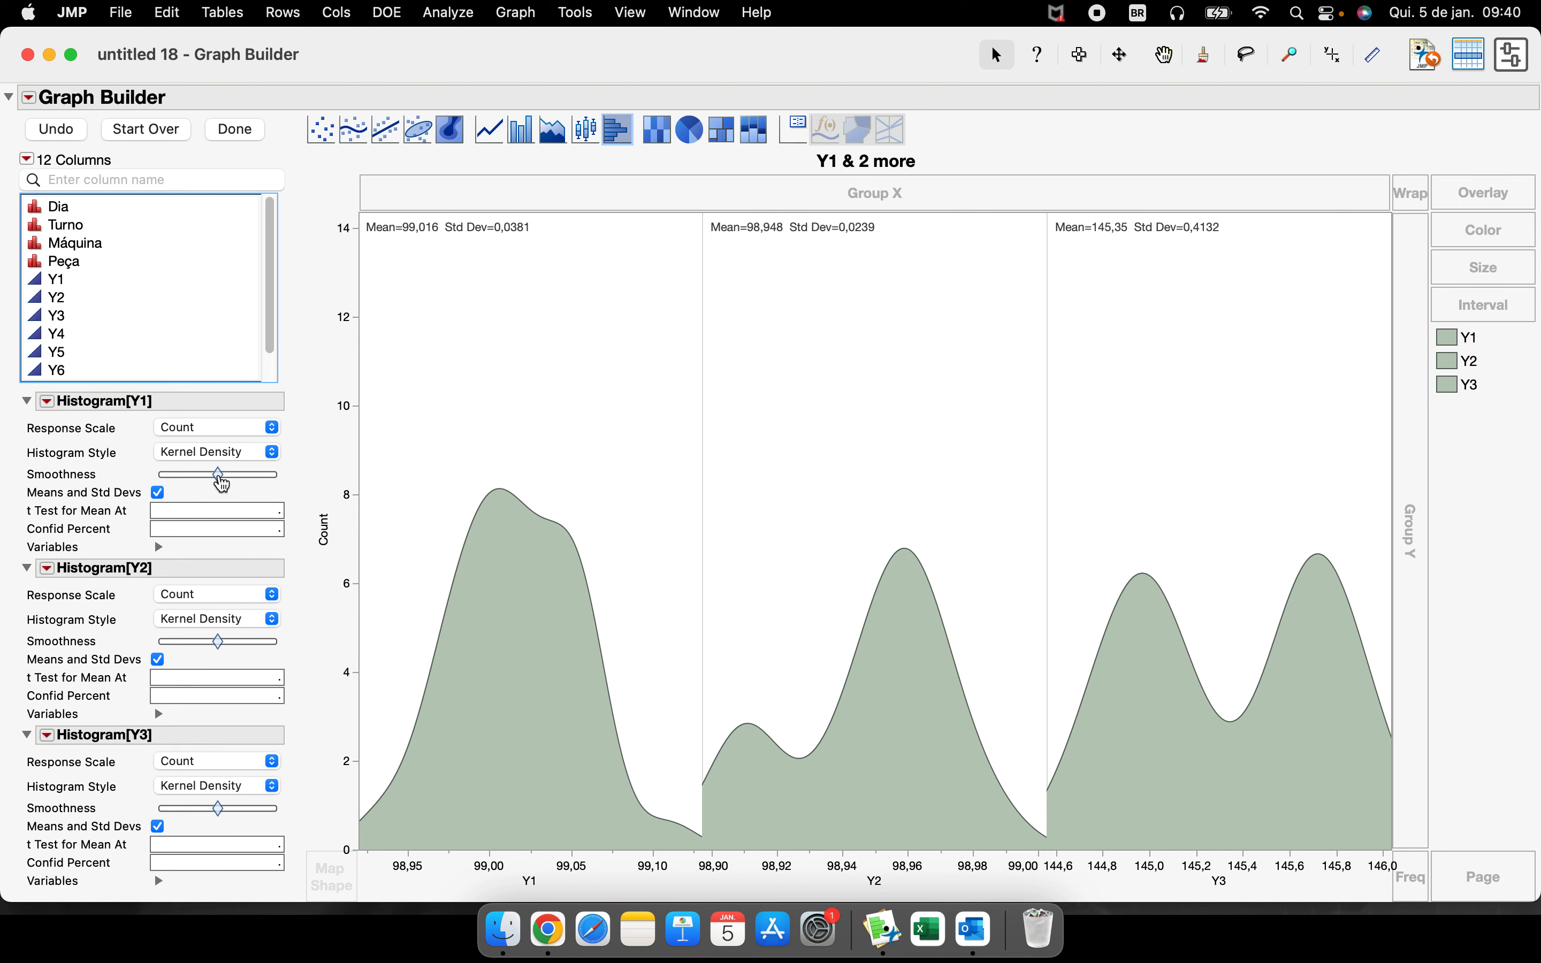
- Reduce the kernel density smoothness for Y1 and, more slightly, for Y3
mouse_move(222, 484)
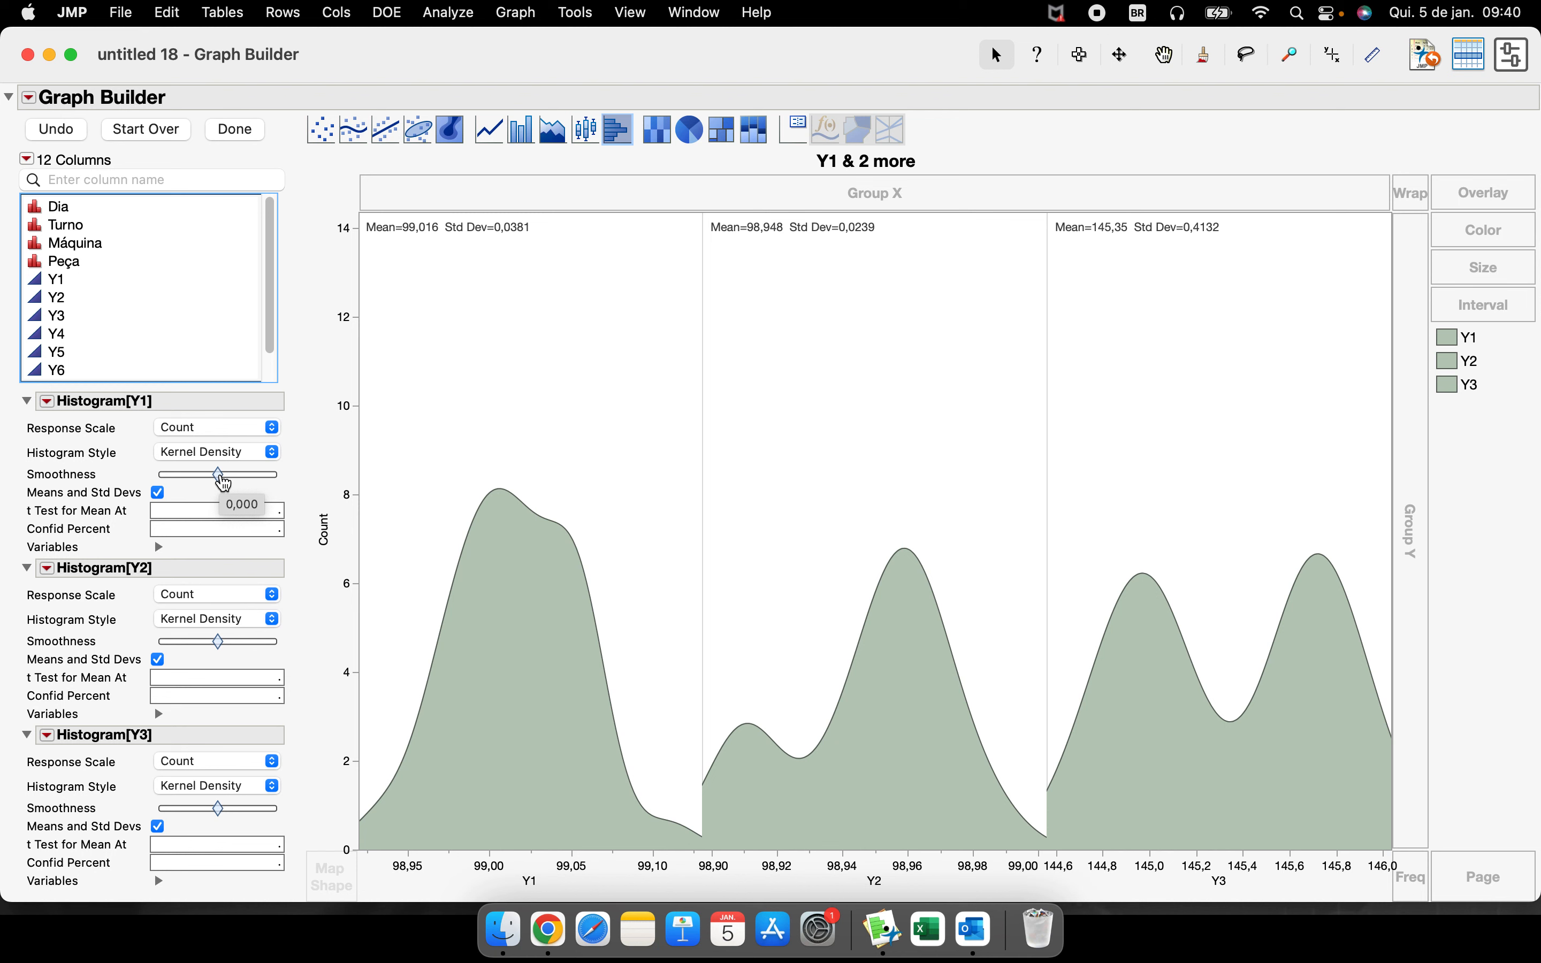
mouse_move(71, 460)
mouse_down()
mouse_move(23, 486)
mouse_move(109, 474)
mouse_up()
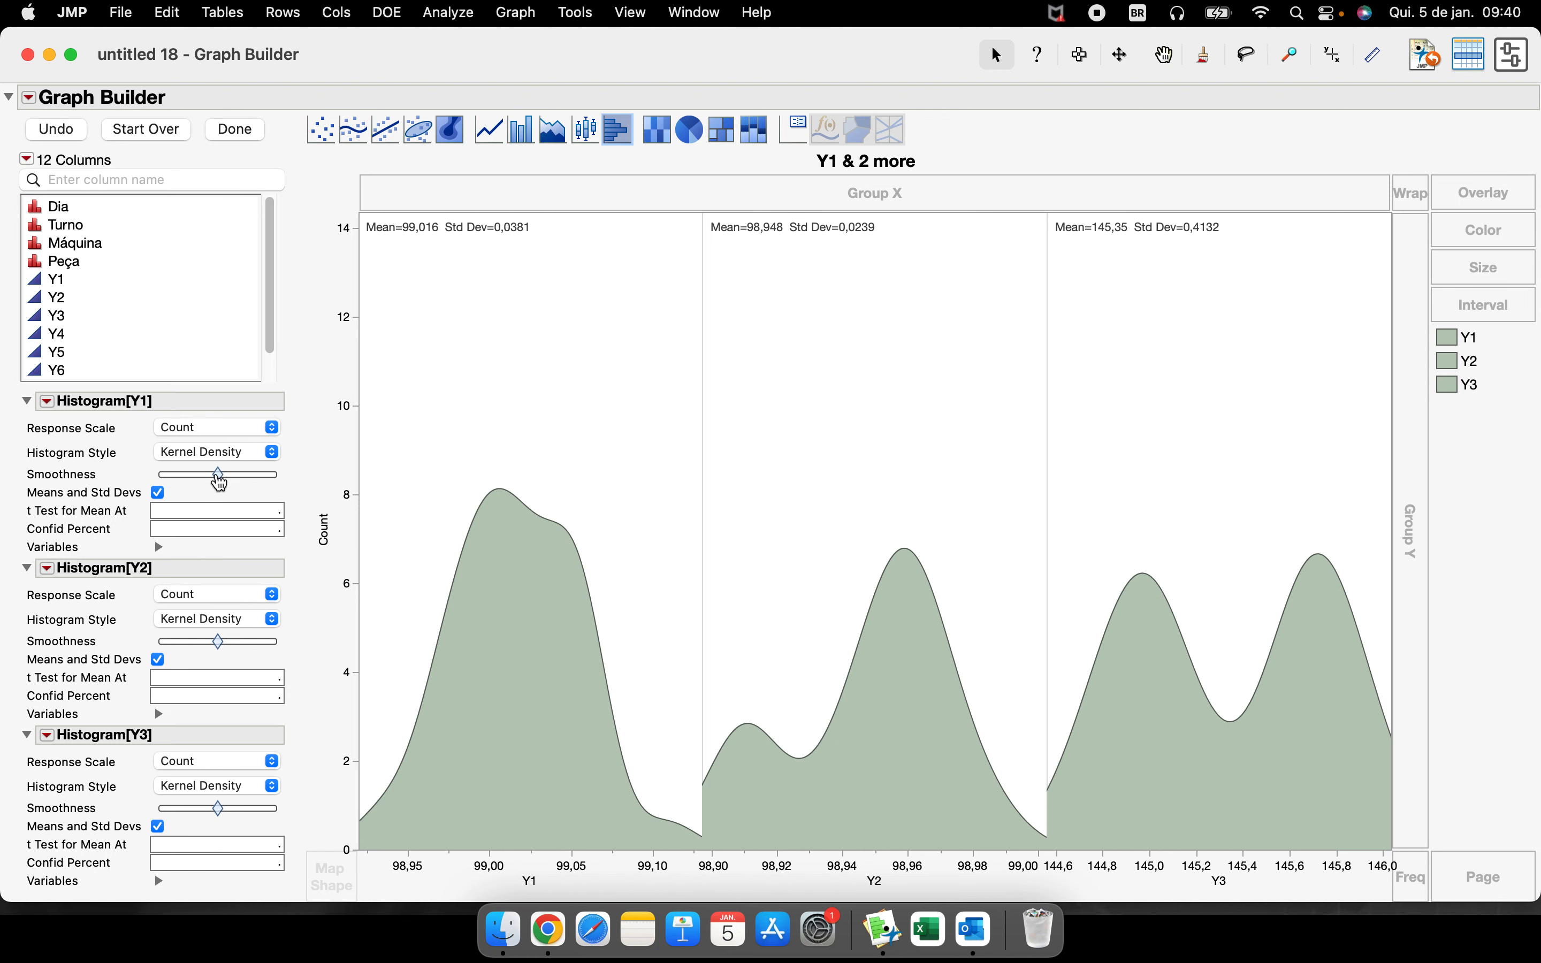
mouse_move(223, 484)
mouse_down()
mouse_move(282, 493)
mouse_move(190, 482)
mouse_move(199, 495)
mouse_up()
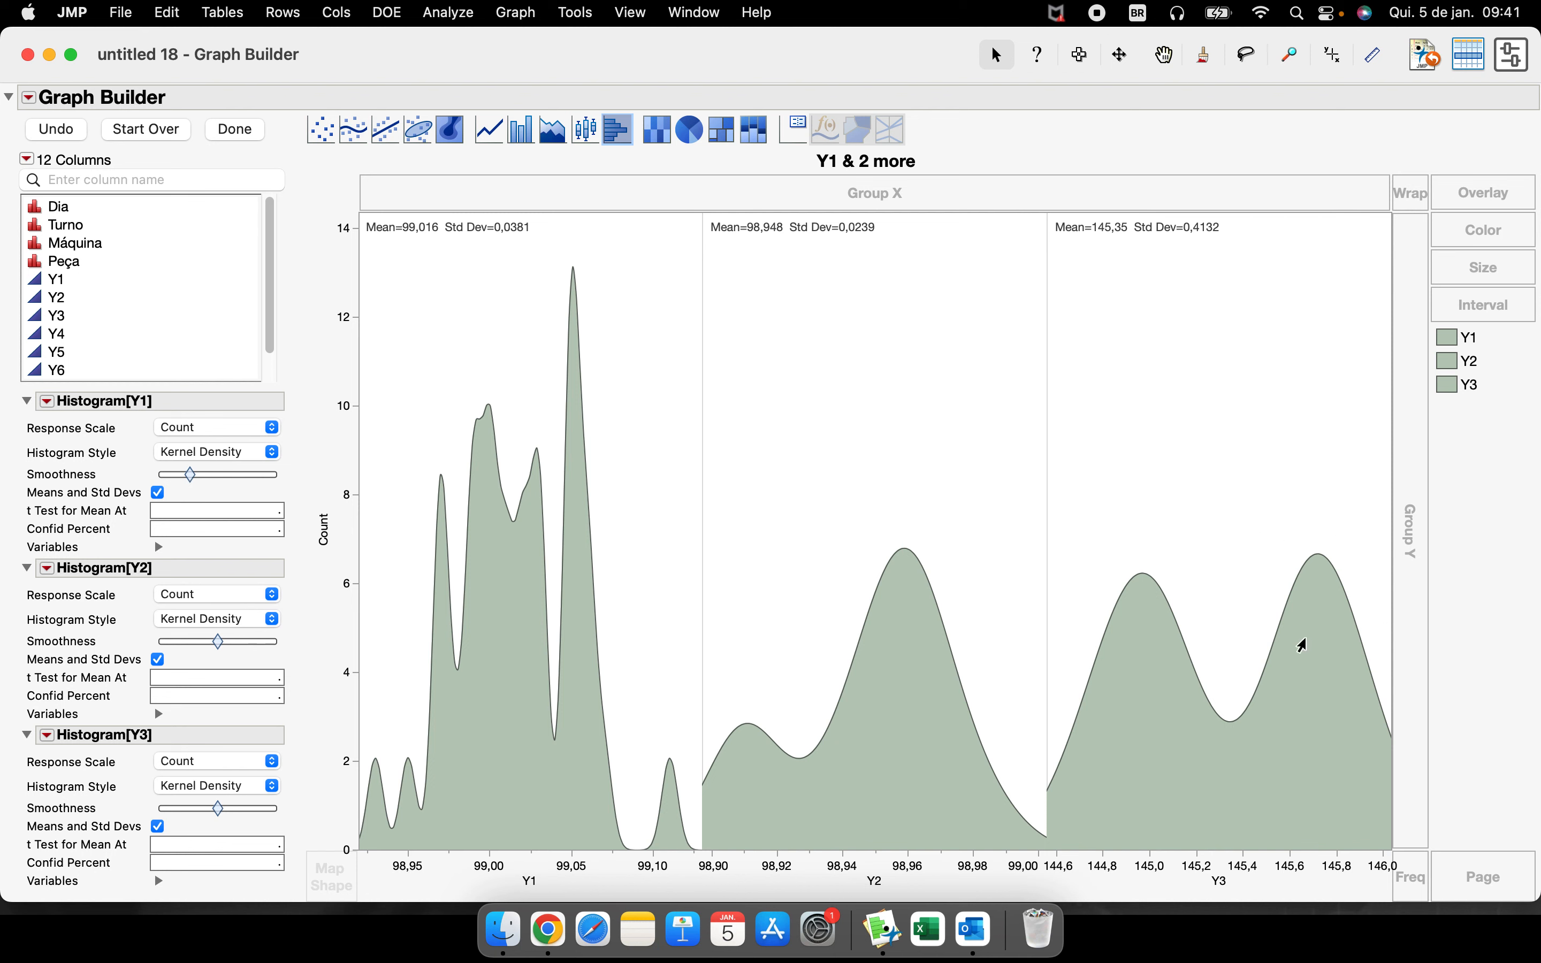
mouse_move(218, 814)
mouse_down()
mouse_move(283, 814)
mouse_move(193, 788)
mouse_move(208, 790)
mouse_up()
- Set the histogram style of Y1, Y2 and Y3 back to Bar
click(199, 455)
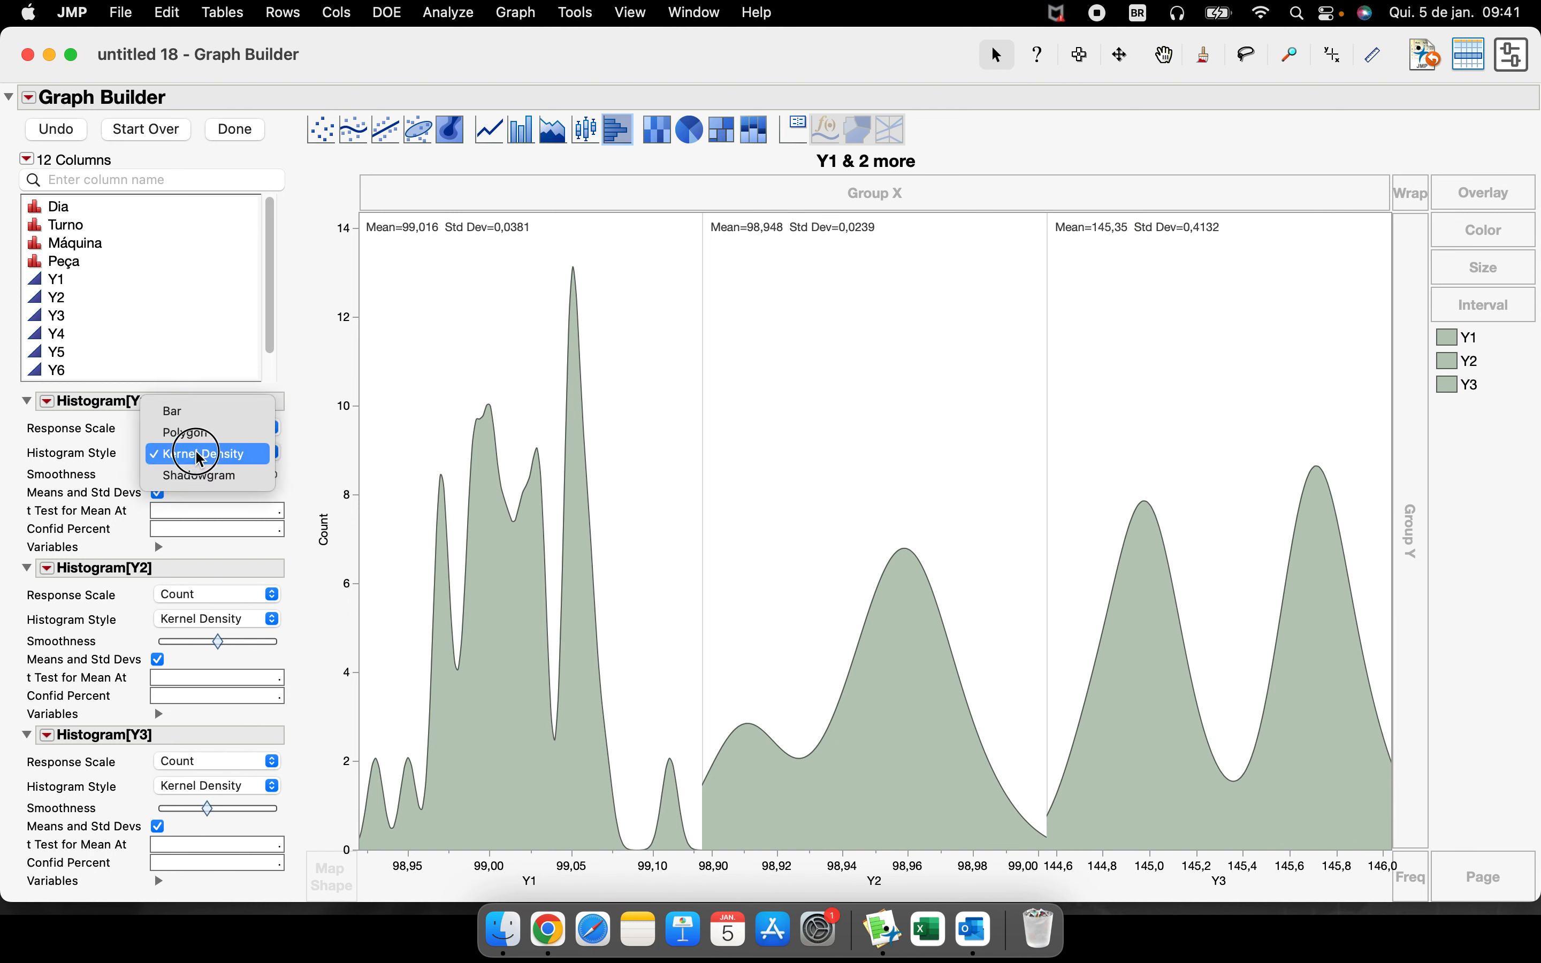
click(191, 412)
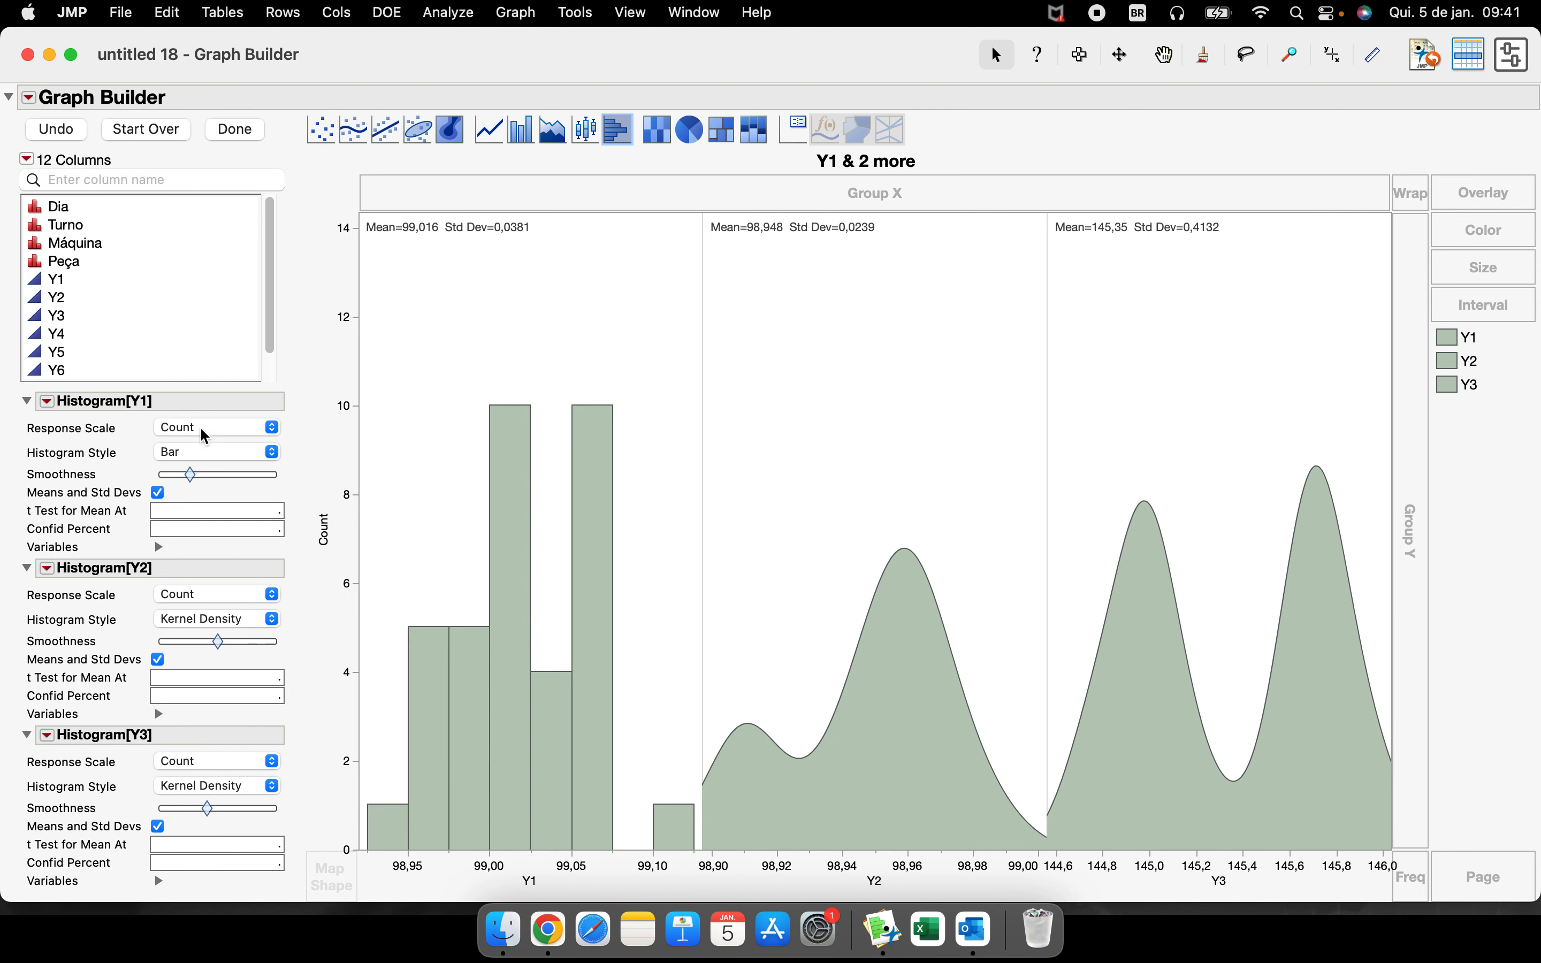
click(194, 637)
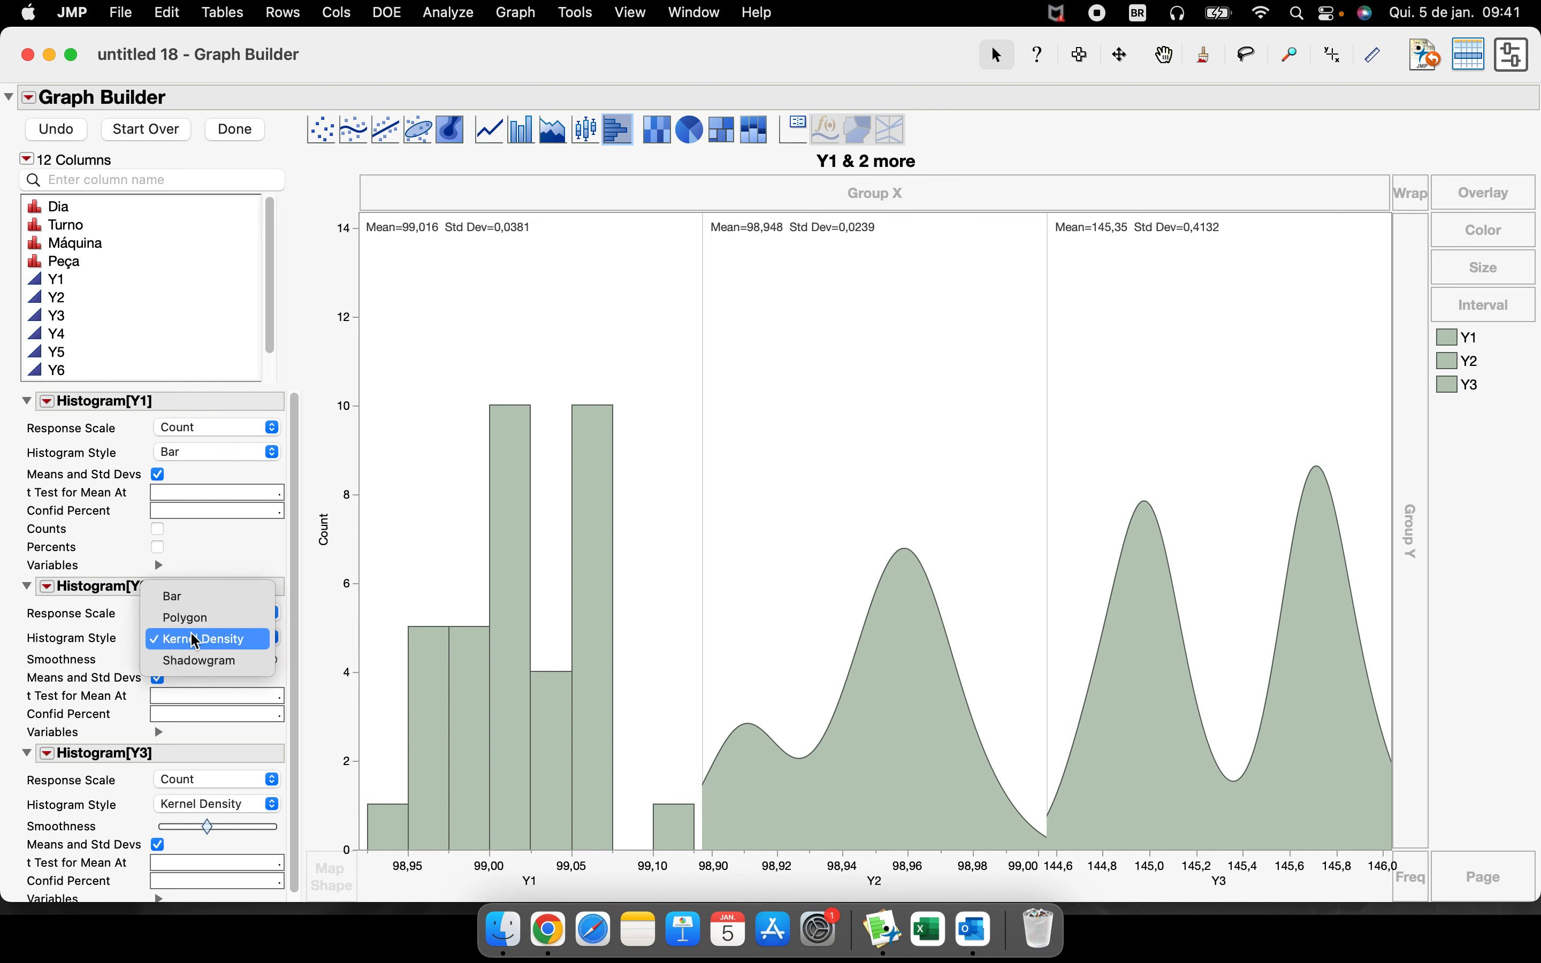
click(191, 595)
click(205, 822)
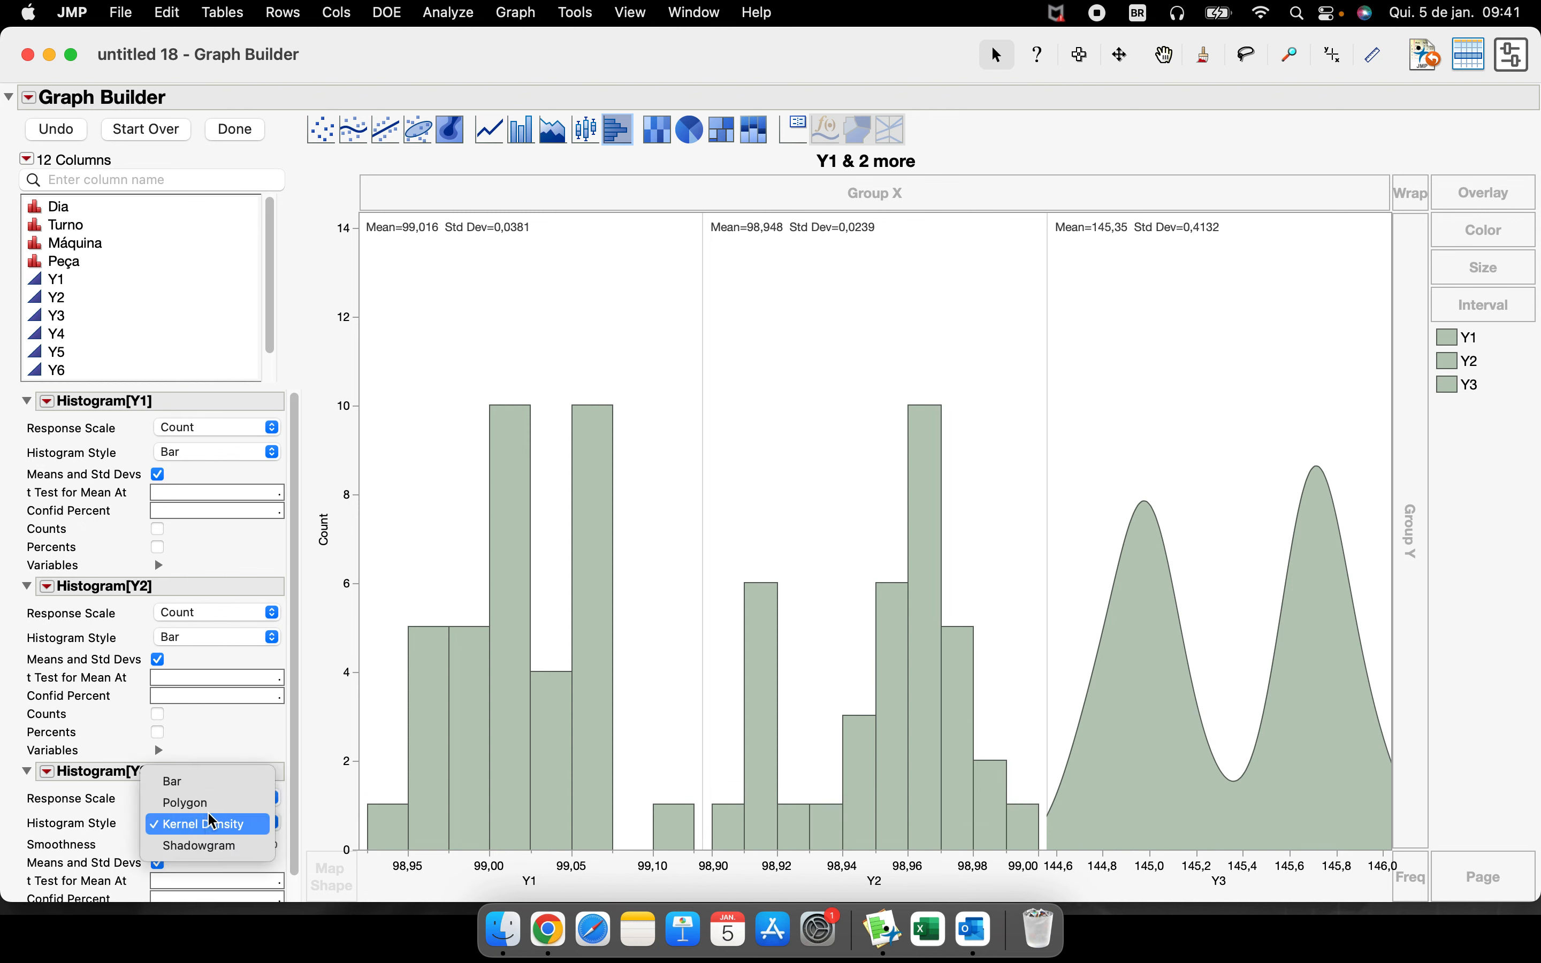
click(212, 783)
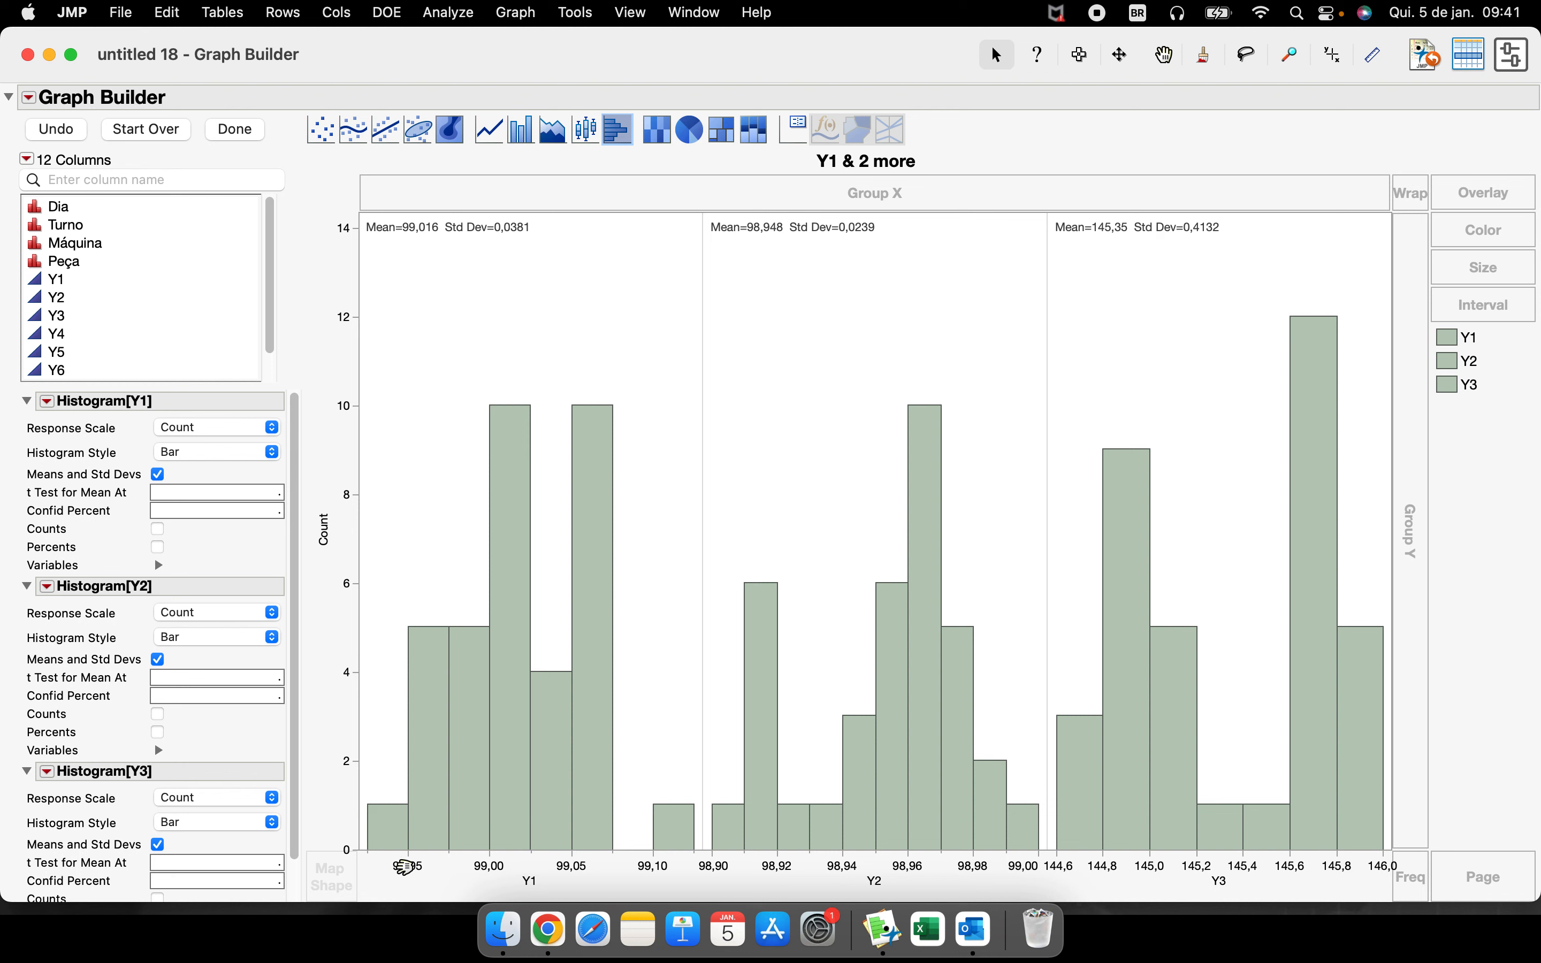
- Highlight the tallest Y3 bar's rows across the histograms, inspect them in the data table, and return to the graph to clear the selection
click(1301, 387)
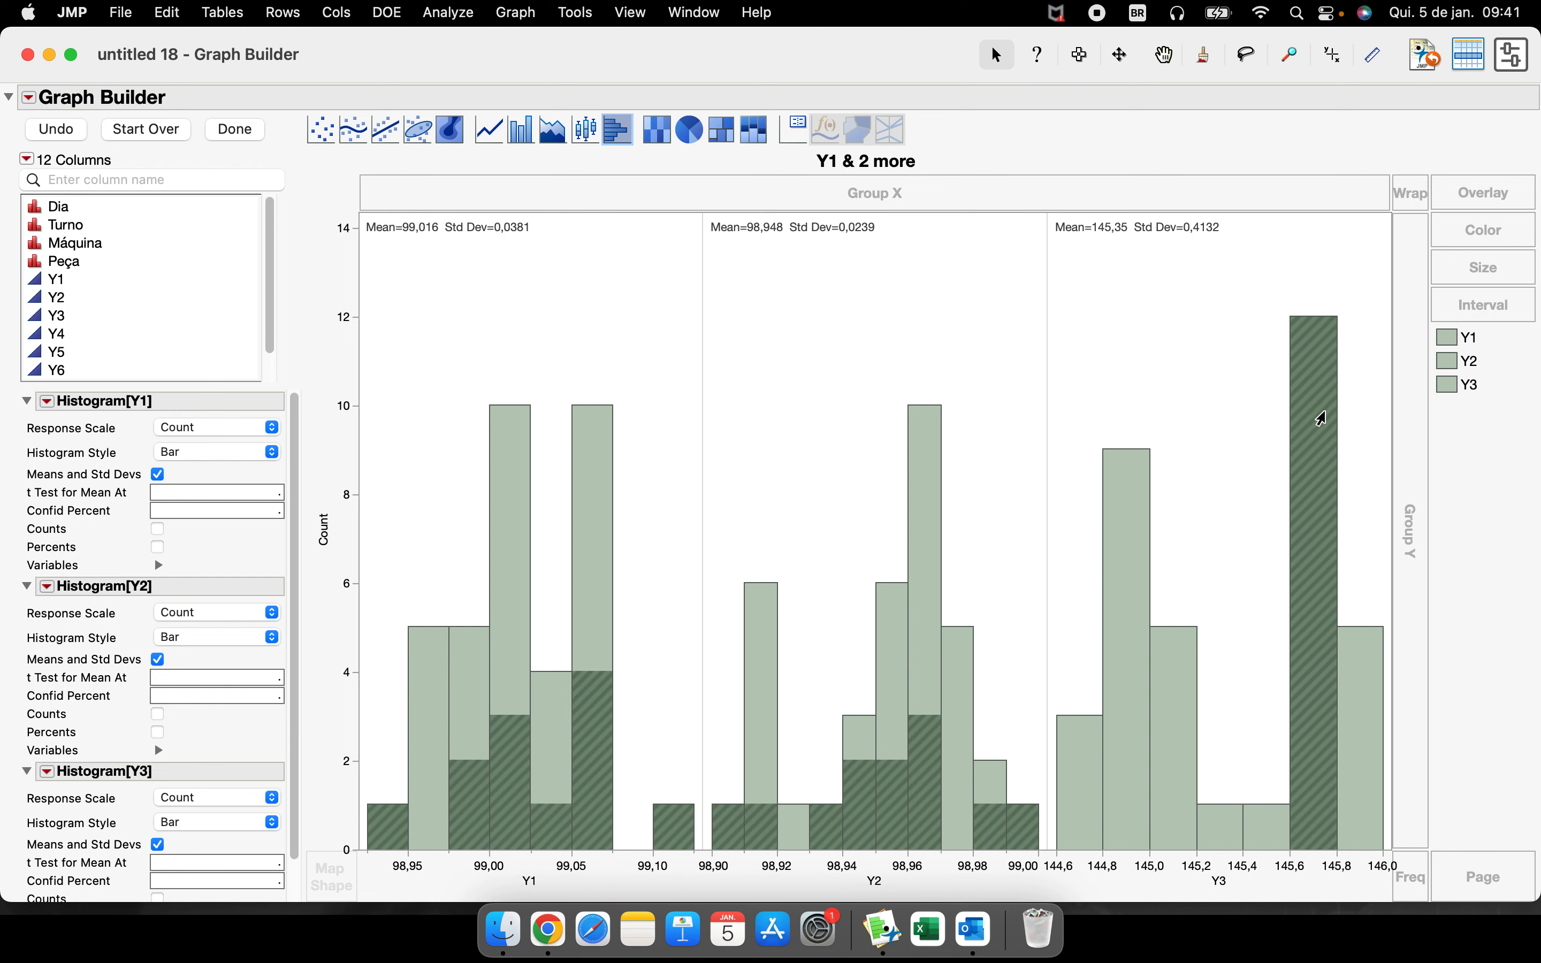
click(1240, 335)
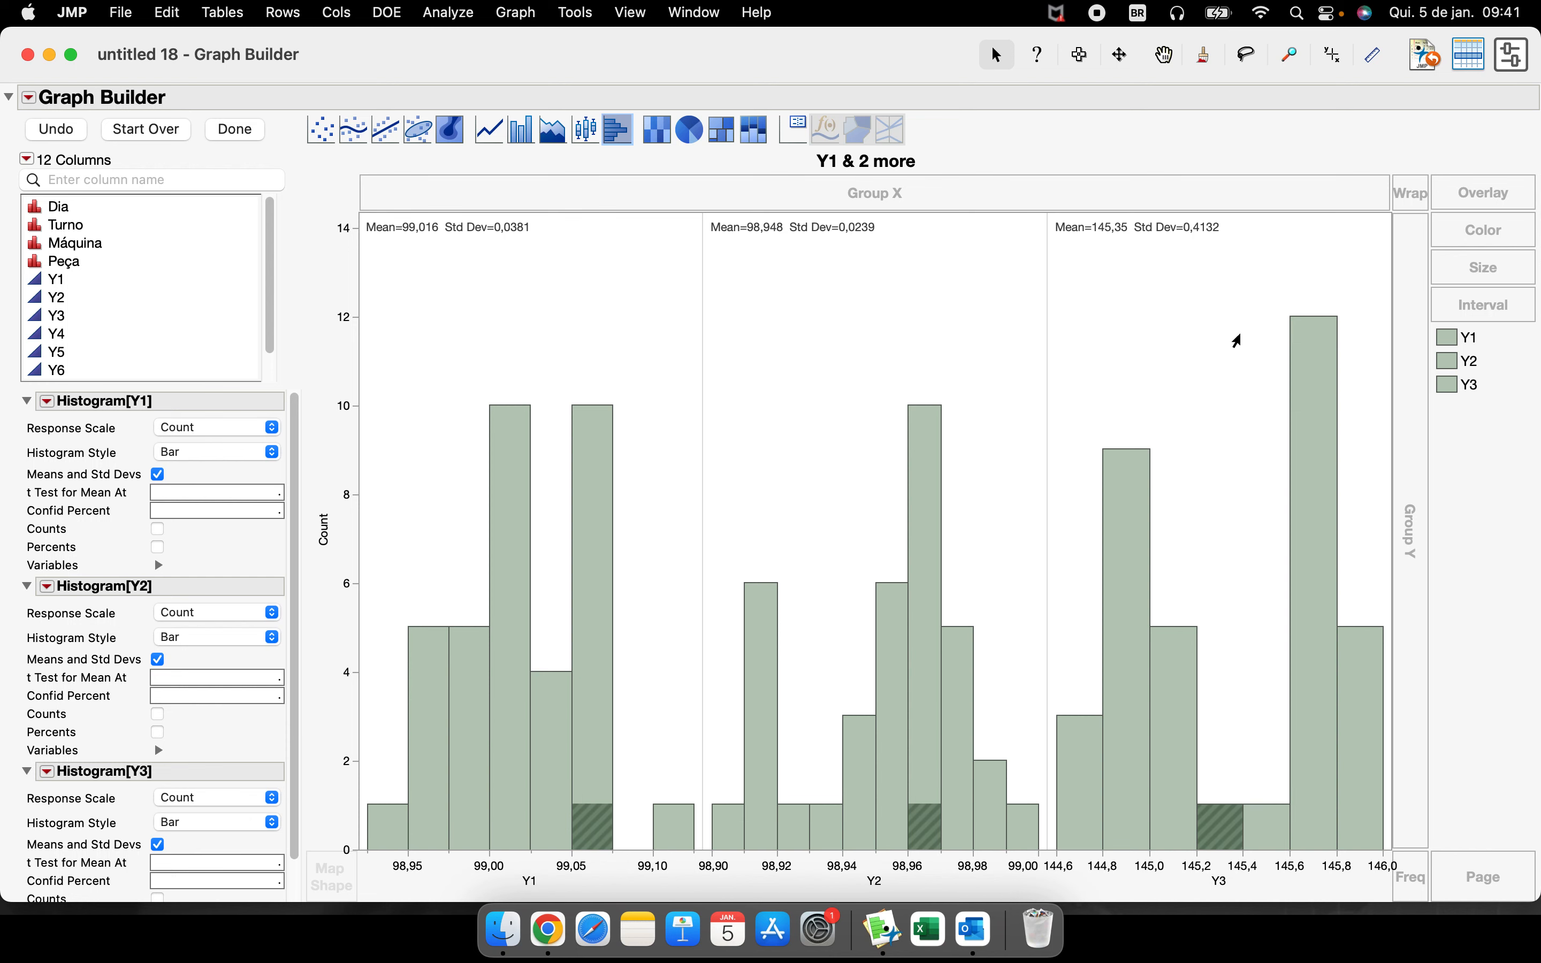
click(1318, 503)
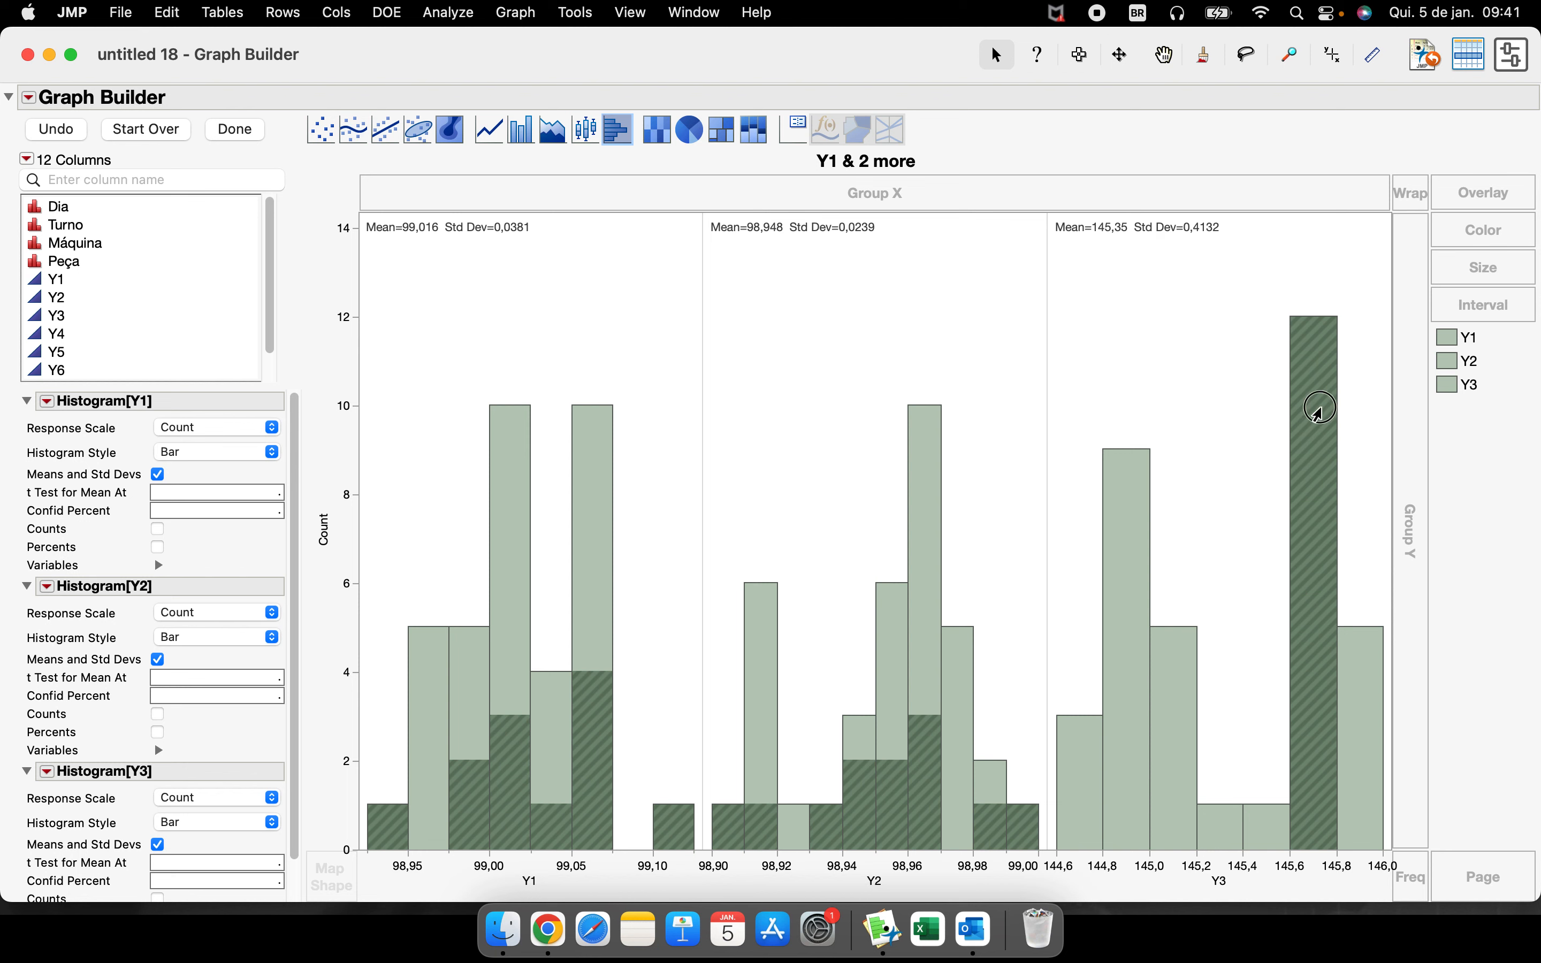
click(51, 56)
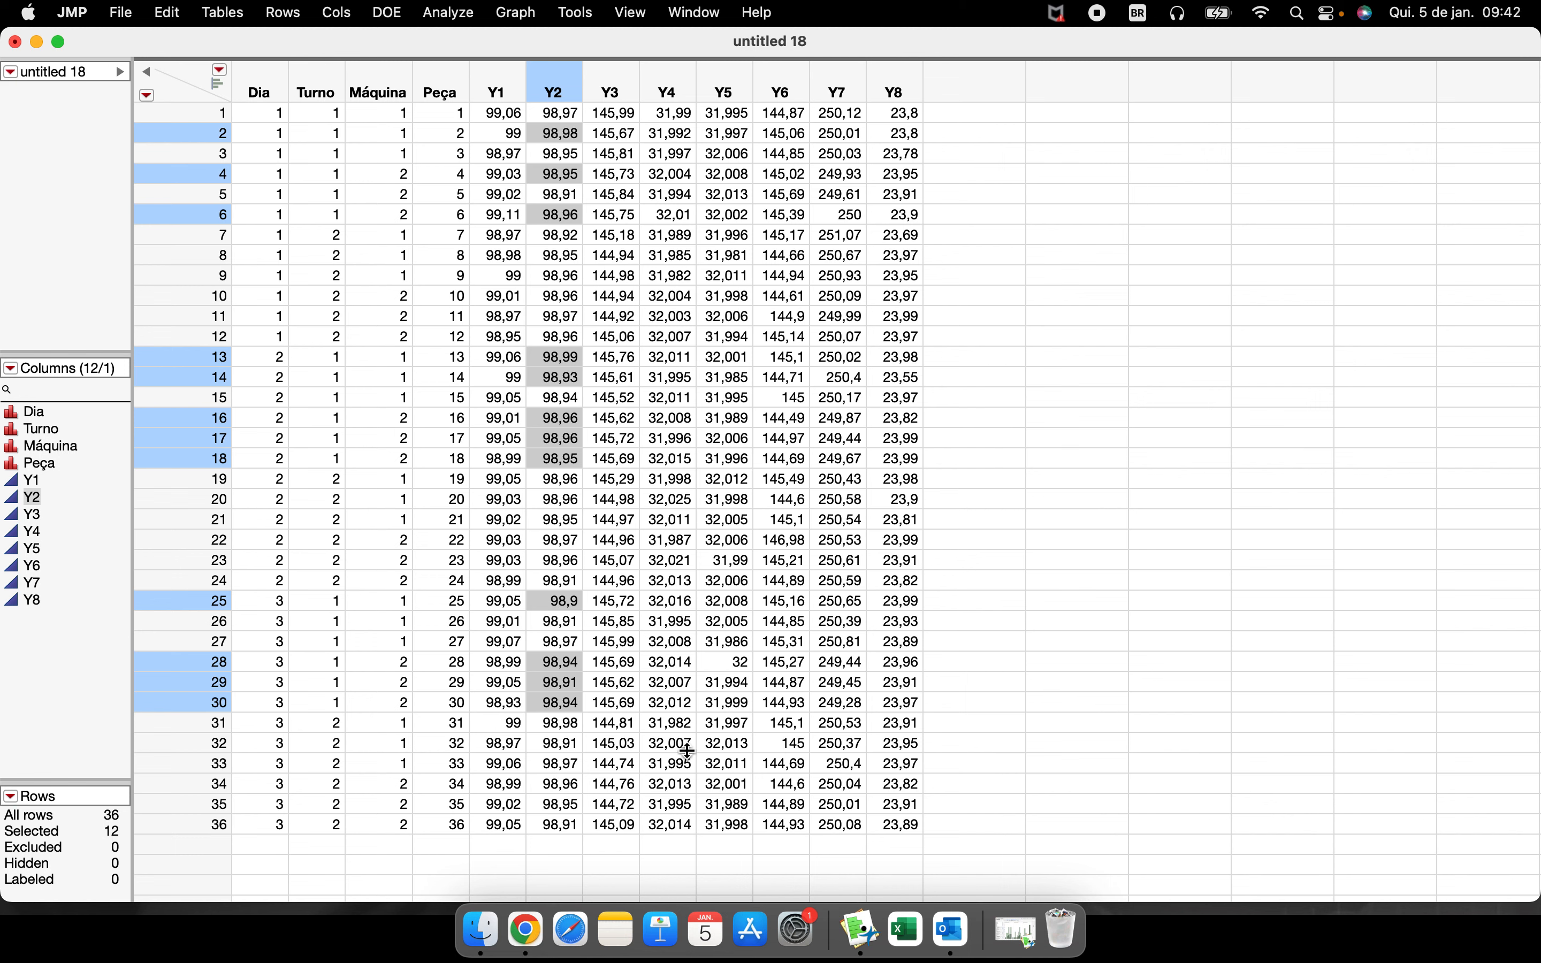
right_click(861, 930)
click(1012, 933)
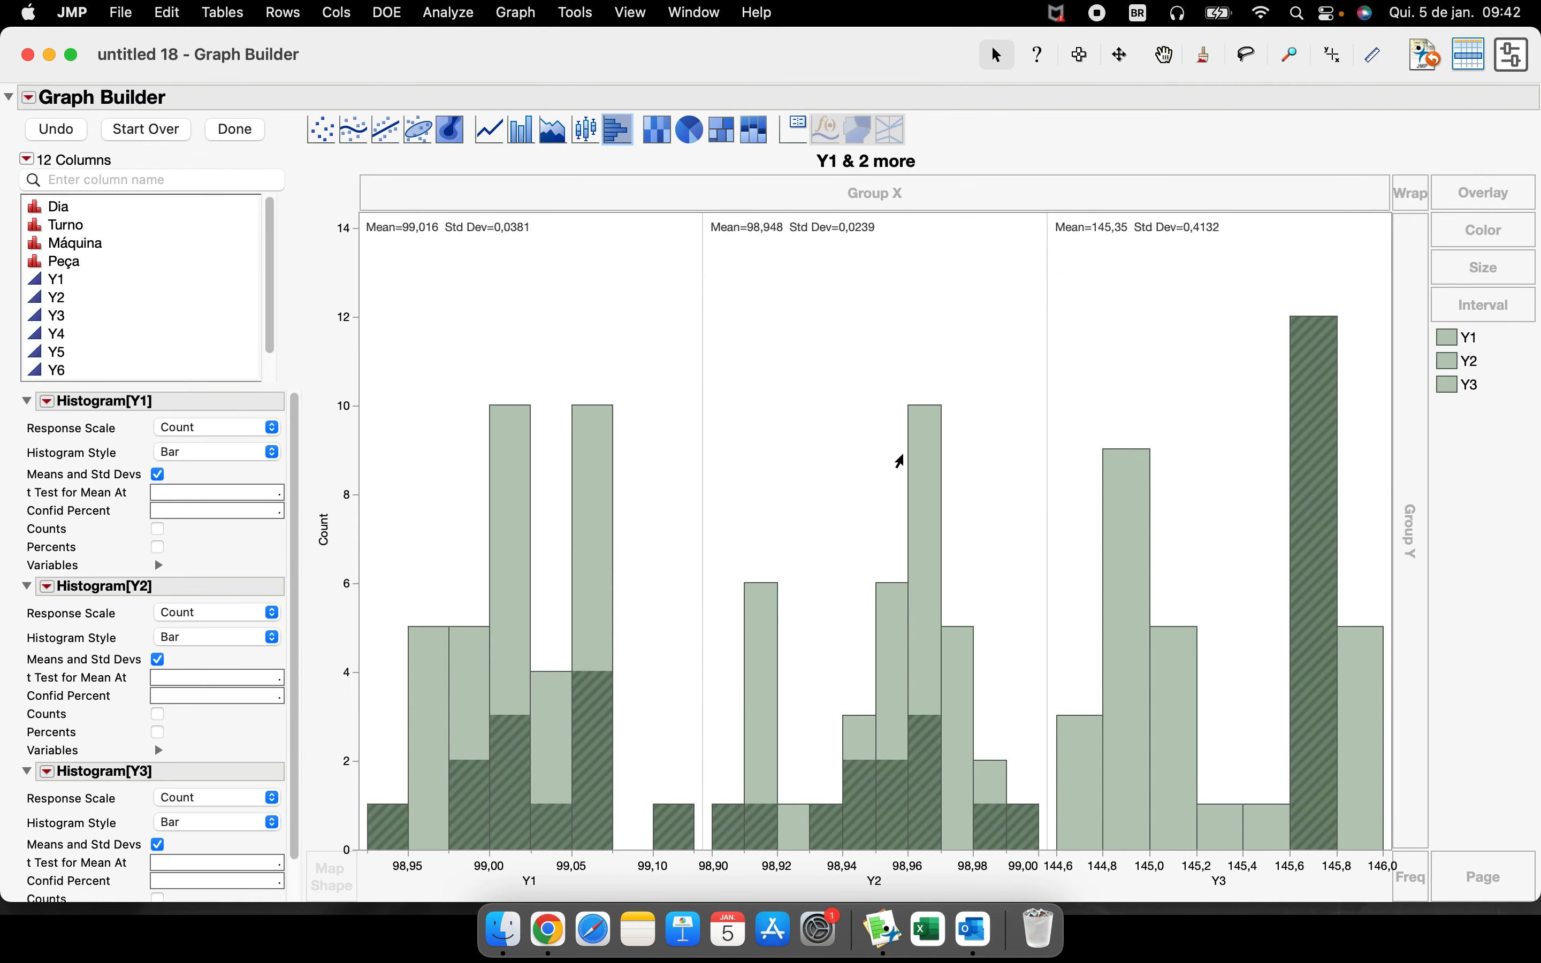
click(838, 412)
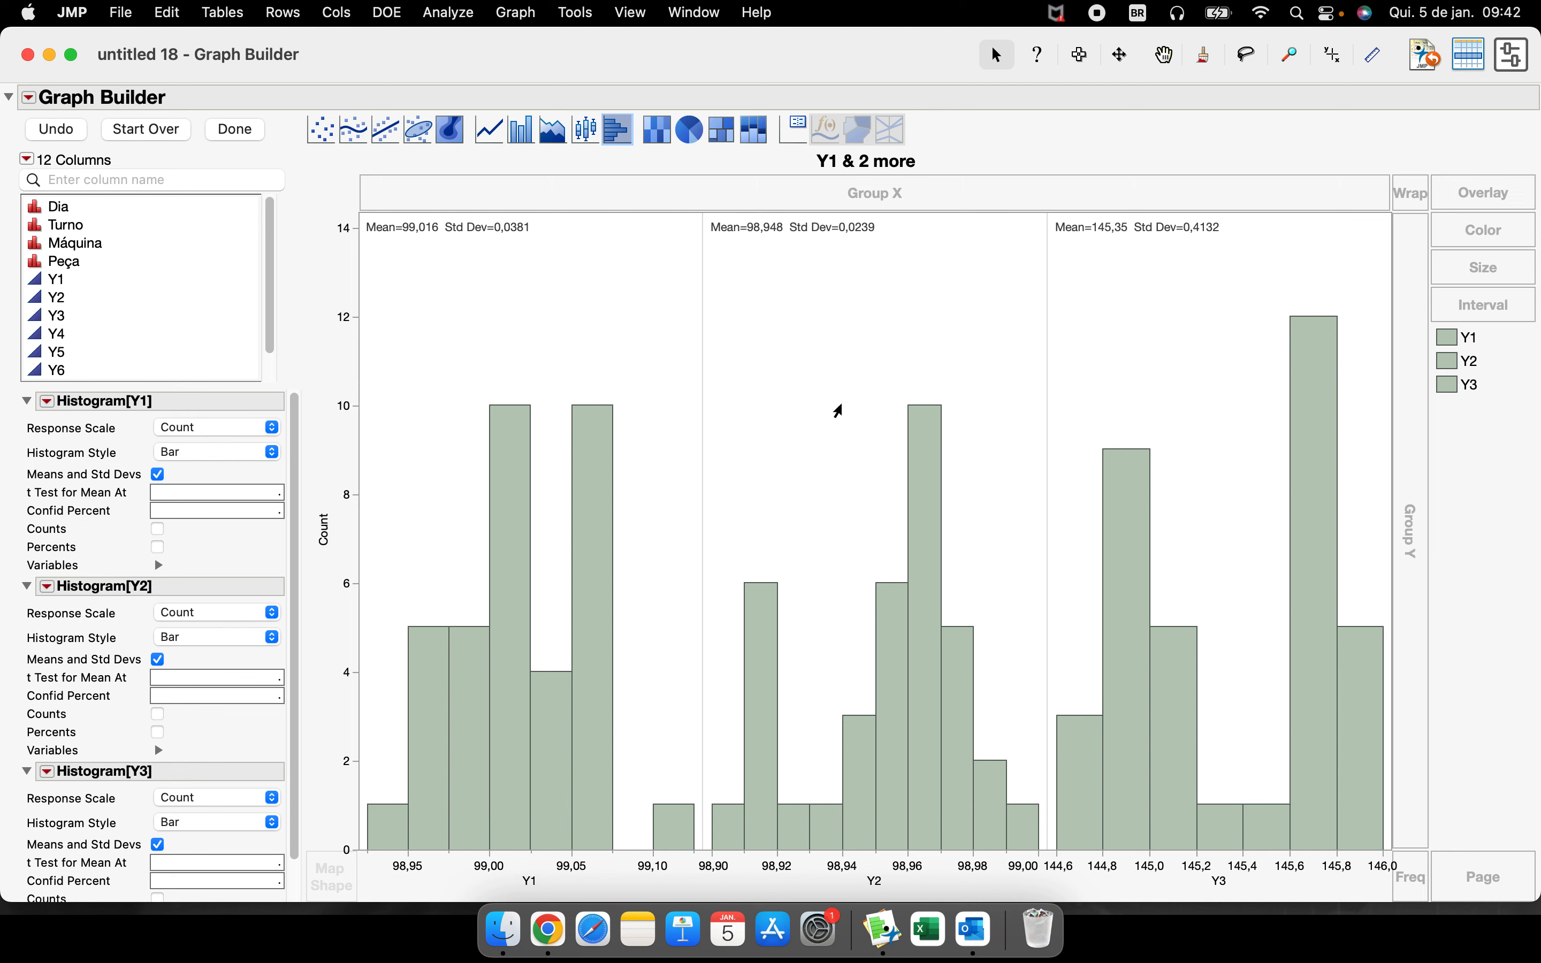
- Highlight rows in the two highest-value Y3 bars to compare them with the Y1 and Y2 histograms
drag(1291, 294, 1373, 772)
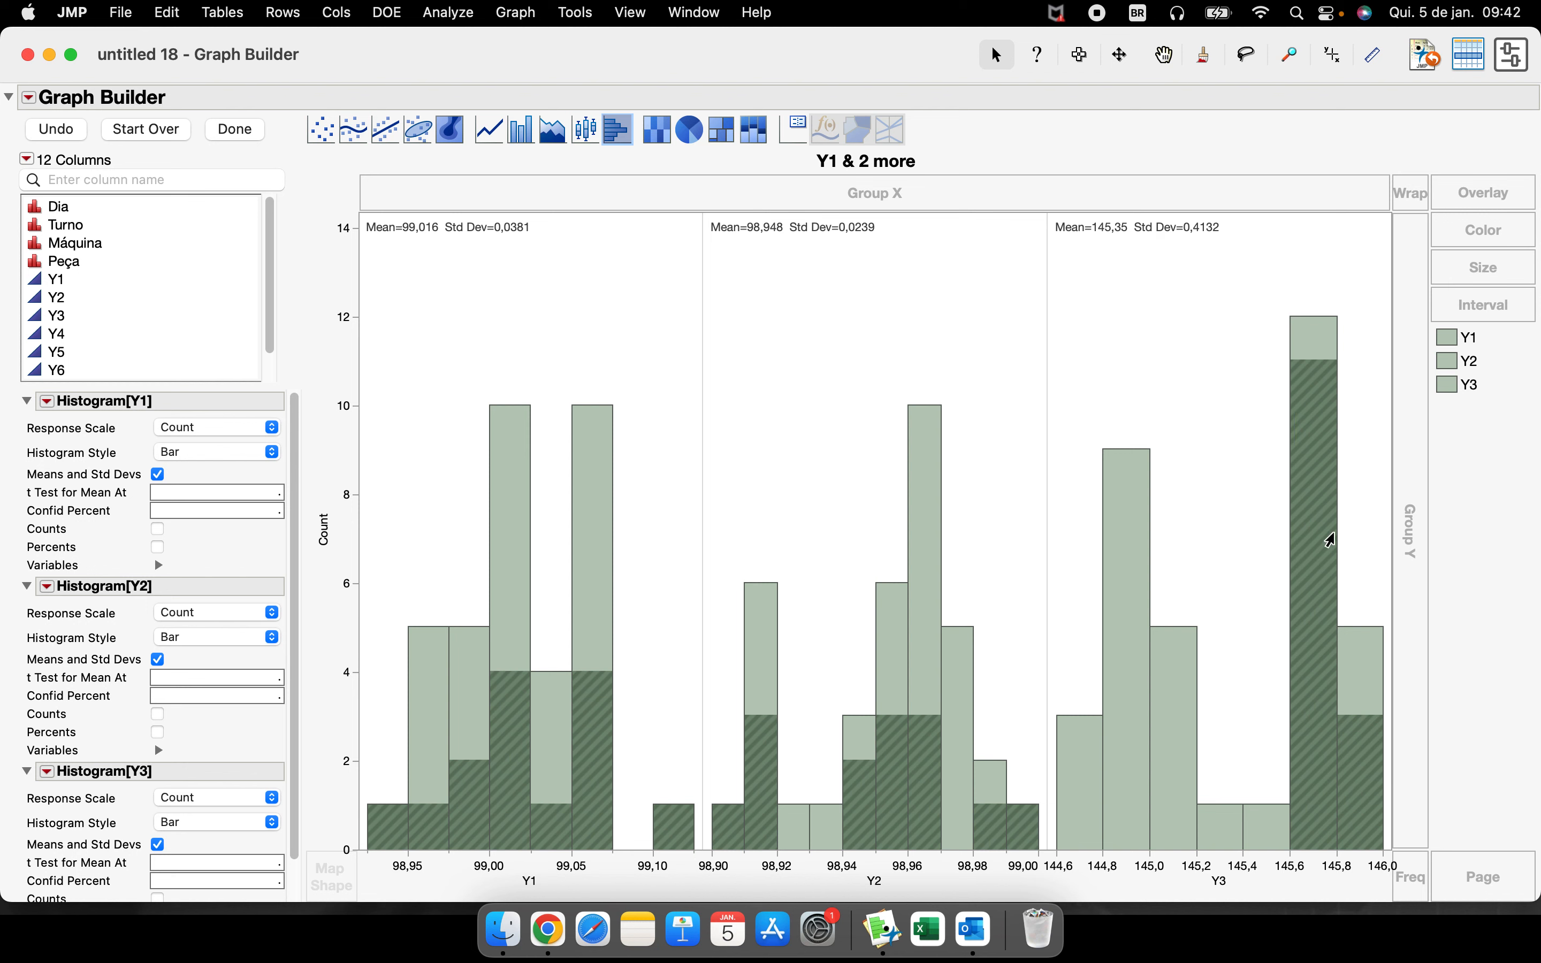
click(1376, 680)
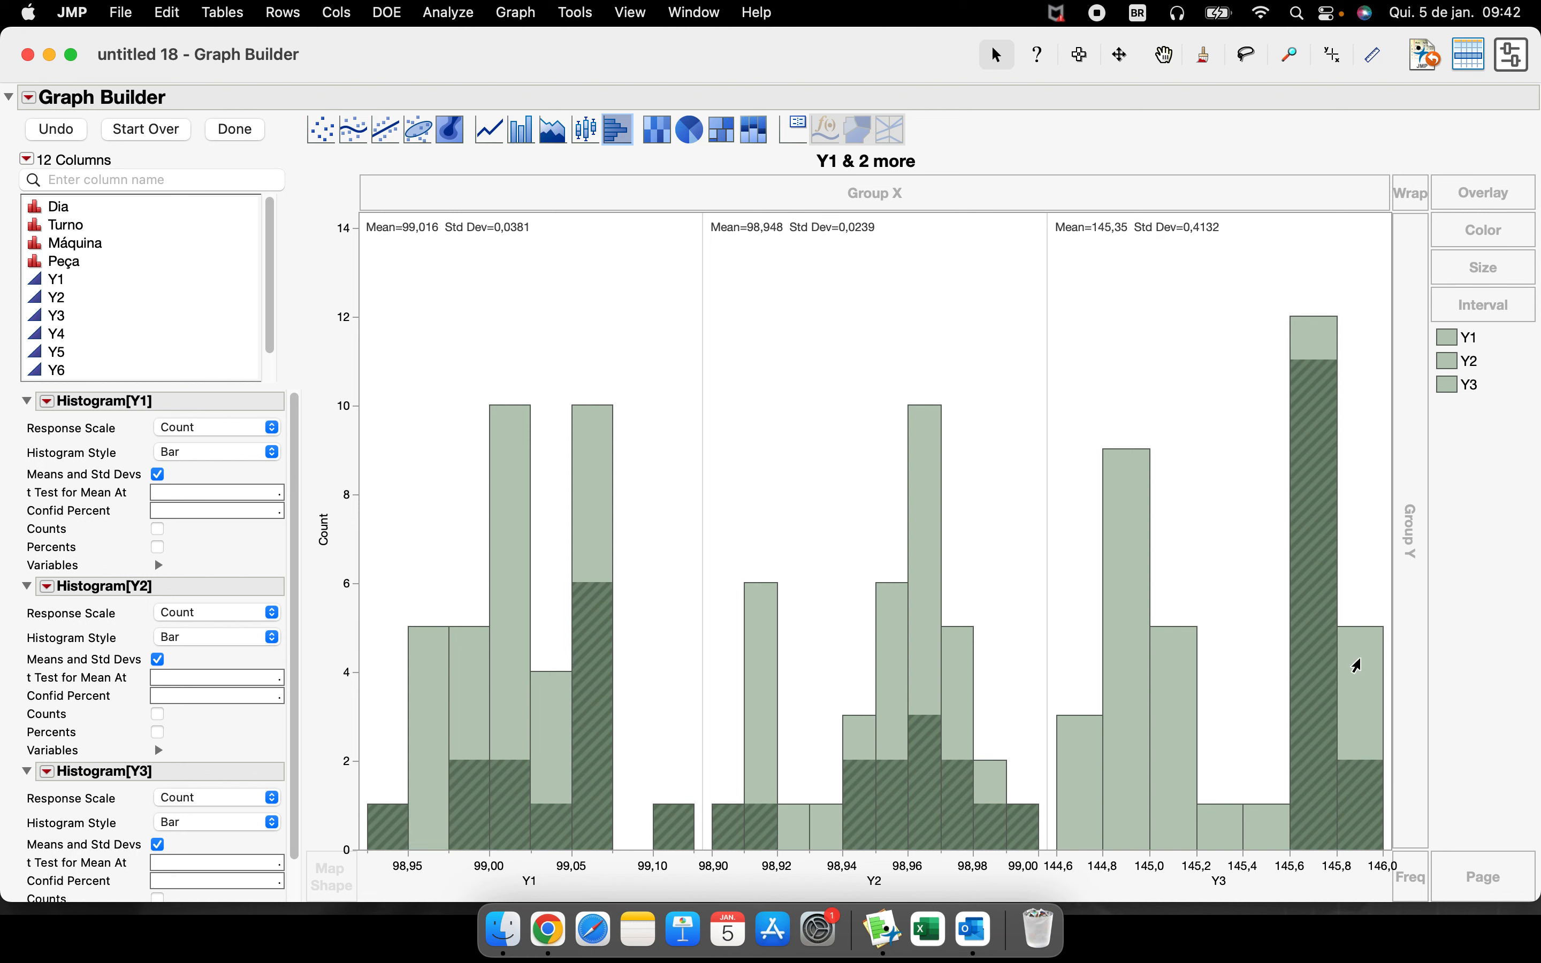
super+click(1357, 666)
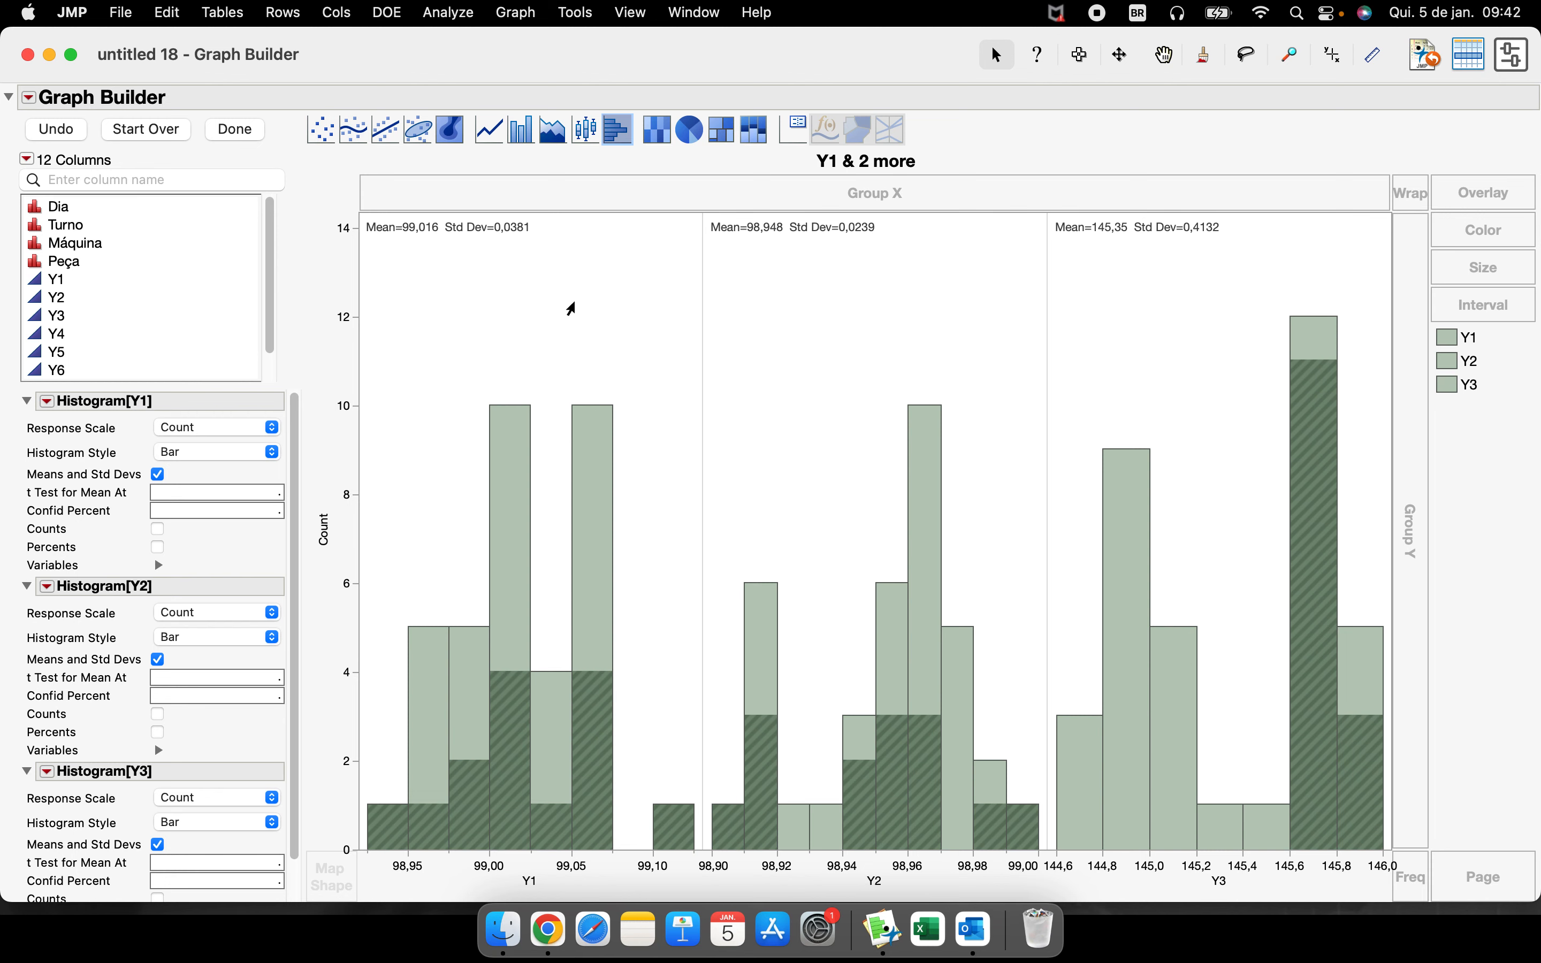
- Close the Graph Builder window and check the Y3 values of rows 9 and 11 in the data table
click(27, 54)
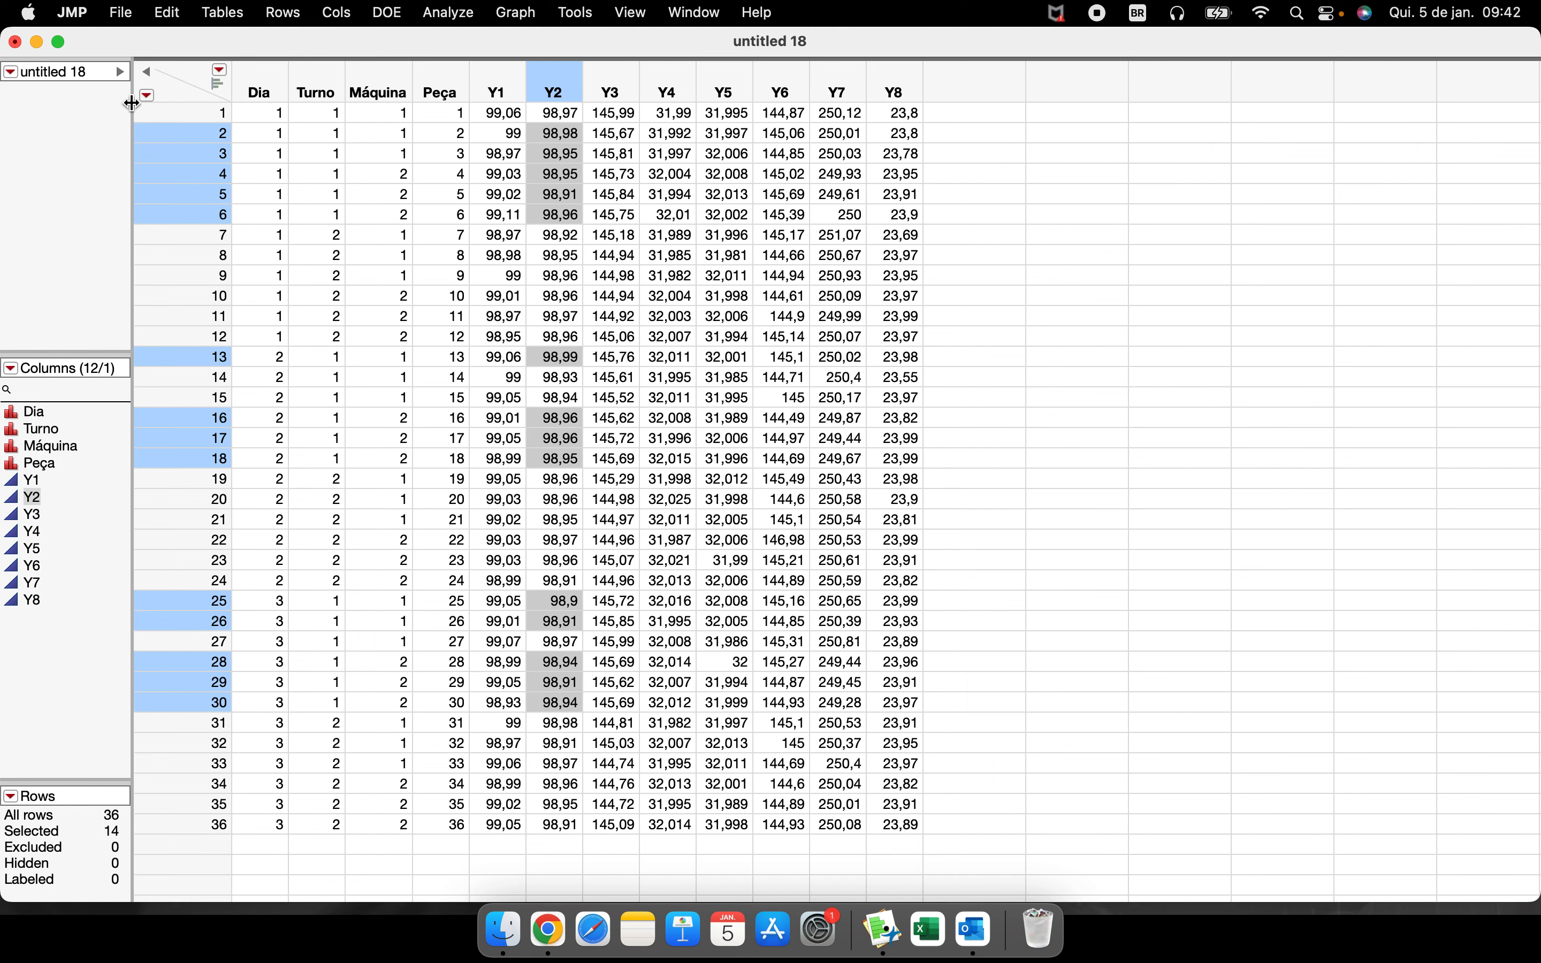
click(610, 280)
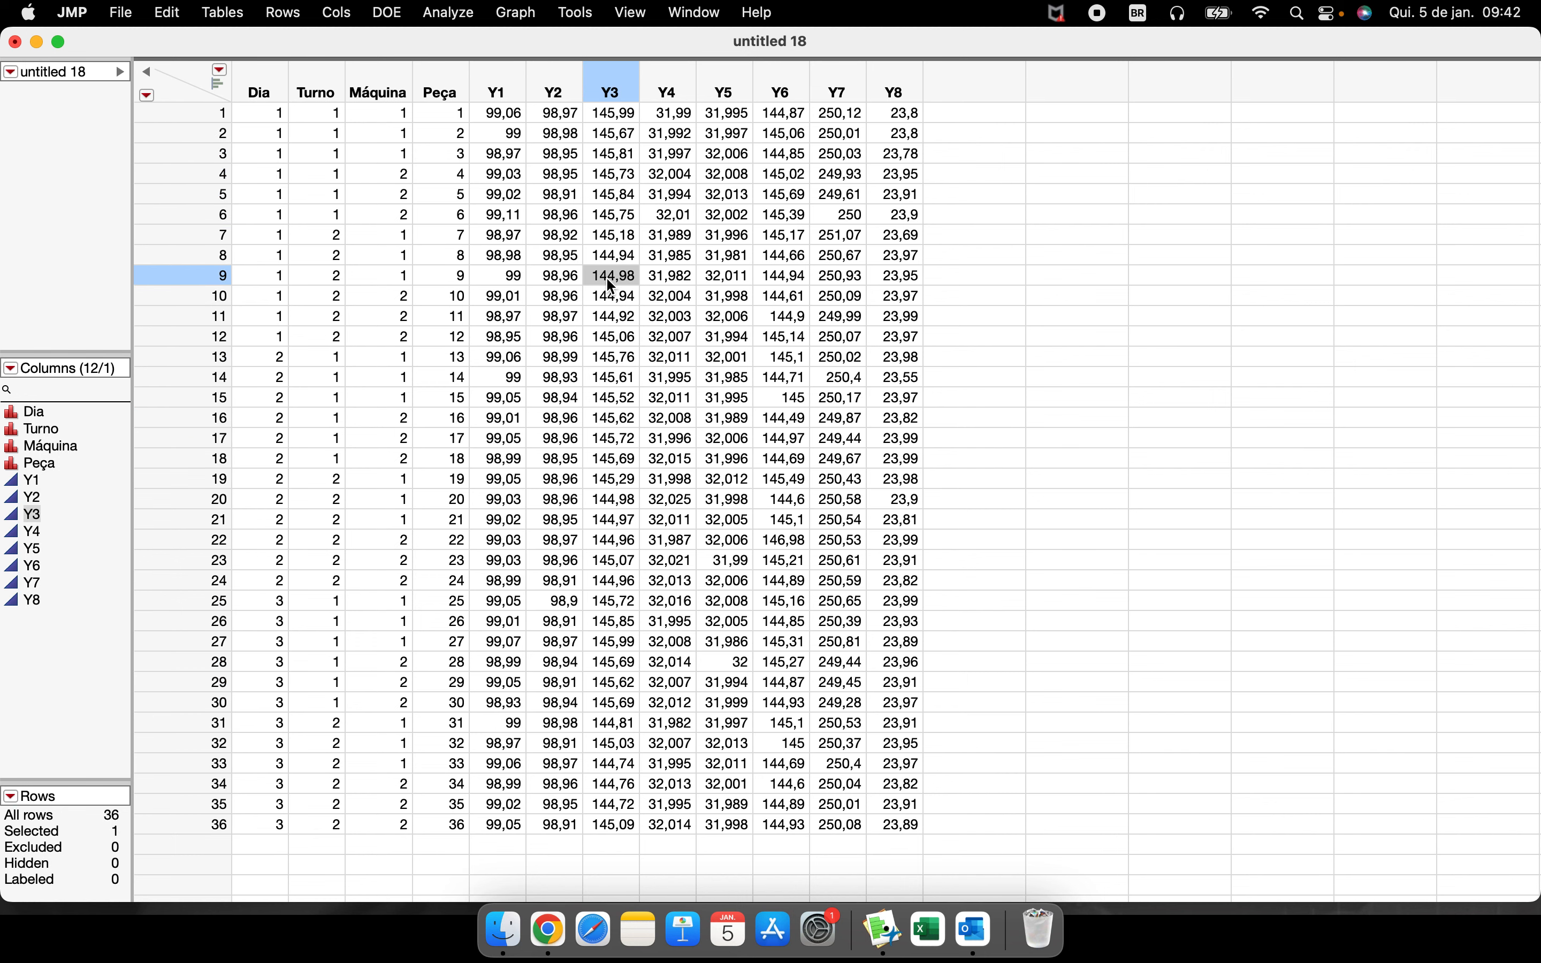
click(626, 322)
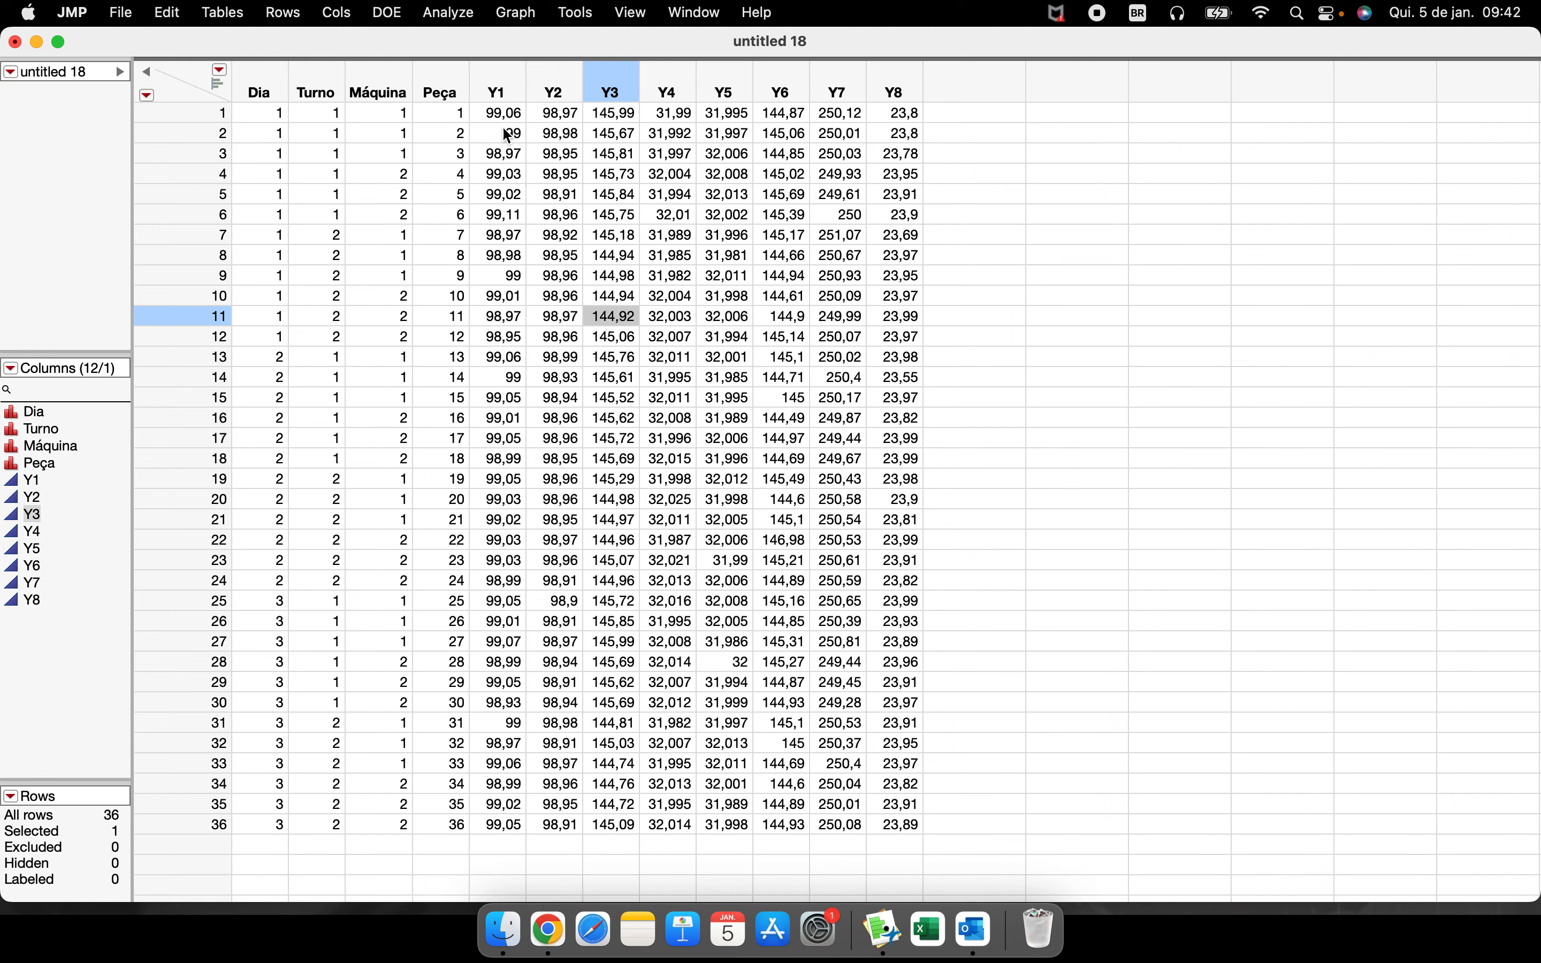
- Run Fit Y by X with Y1 as the response and Y2 as the factor
click(468, 20)
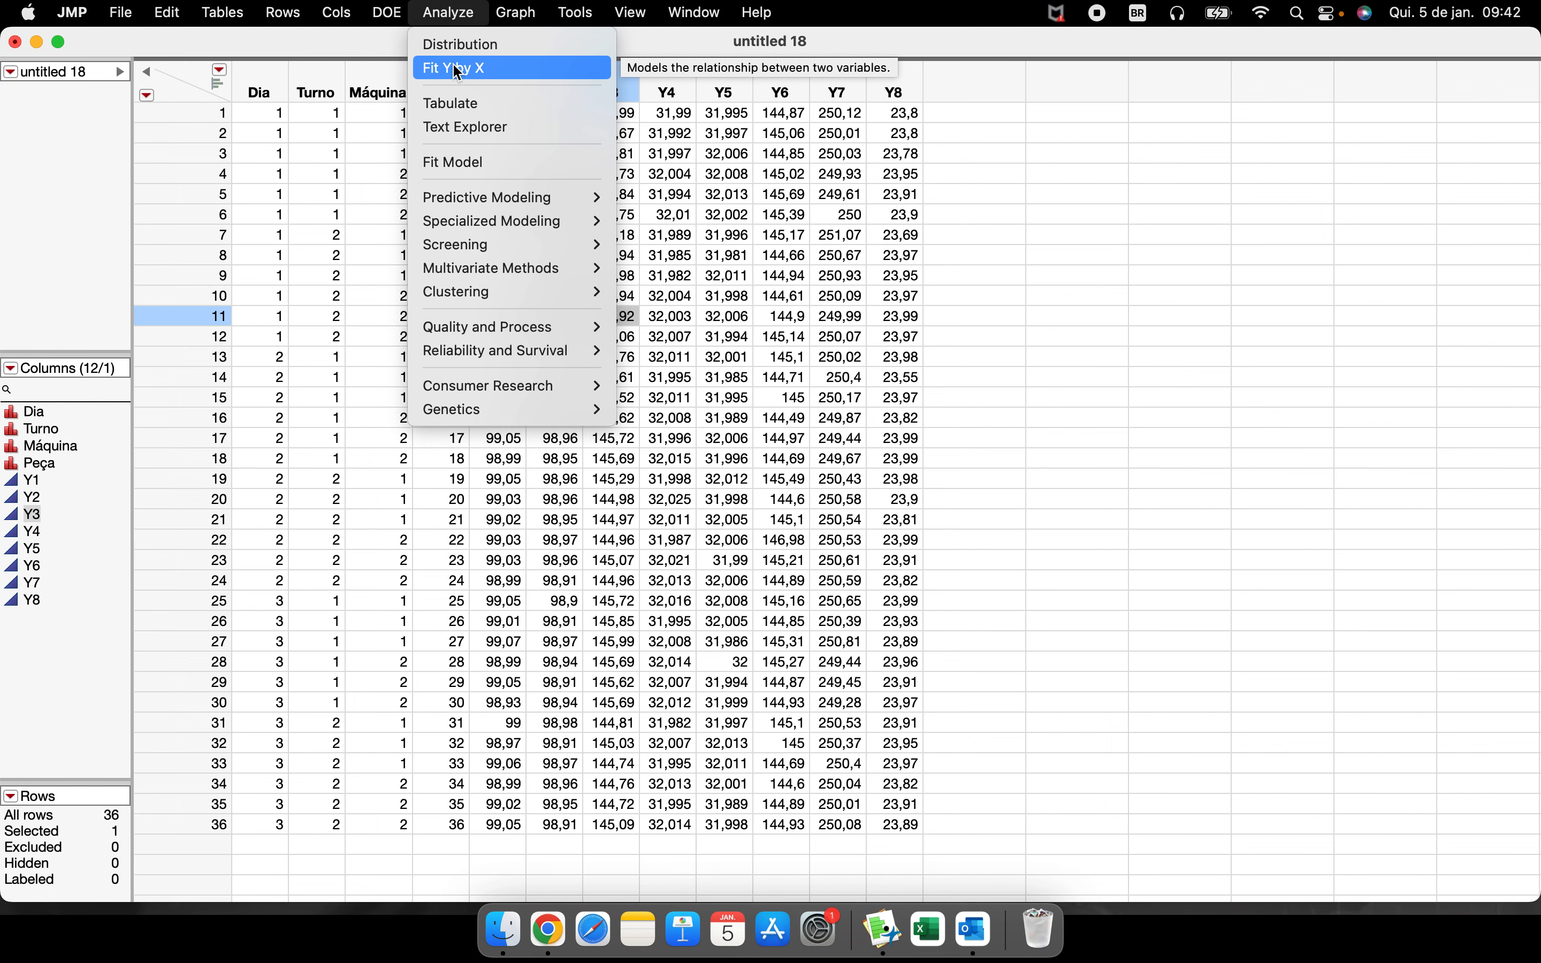
click(495, 72)
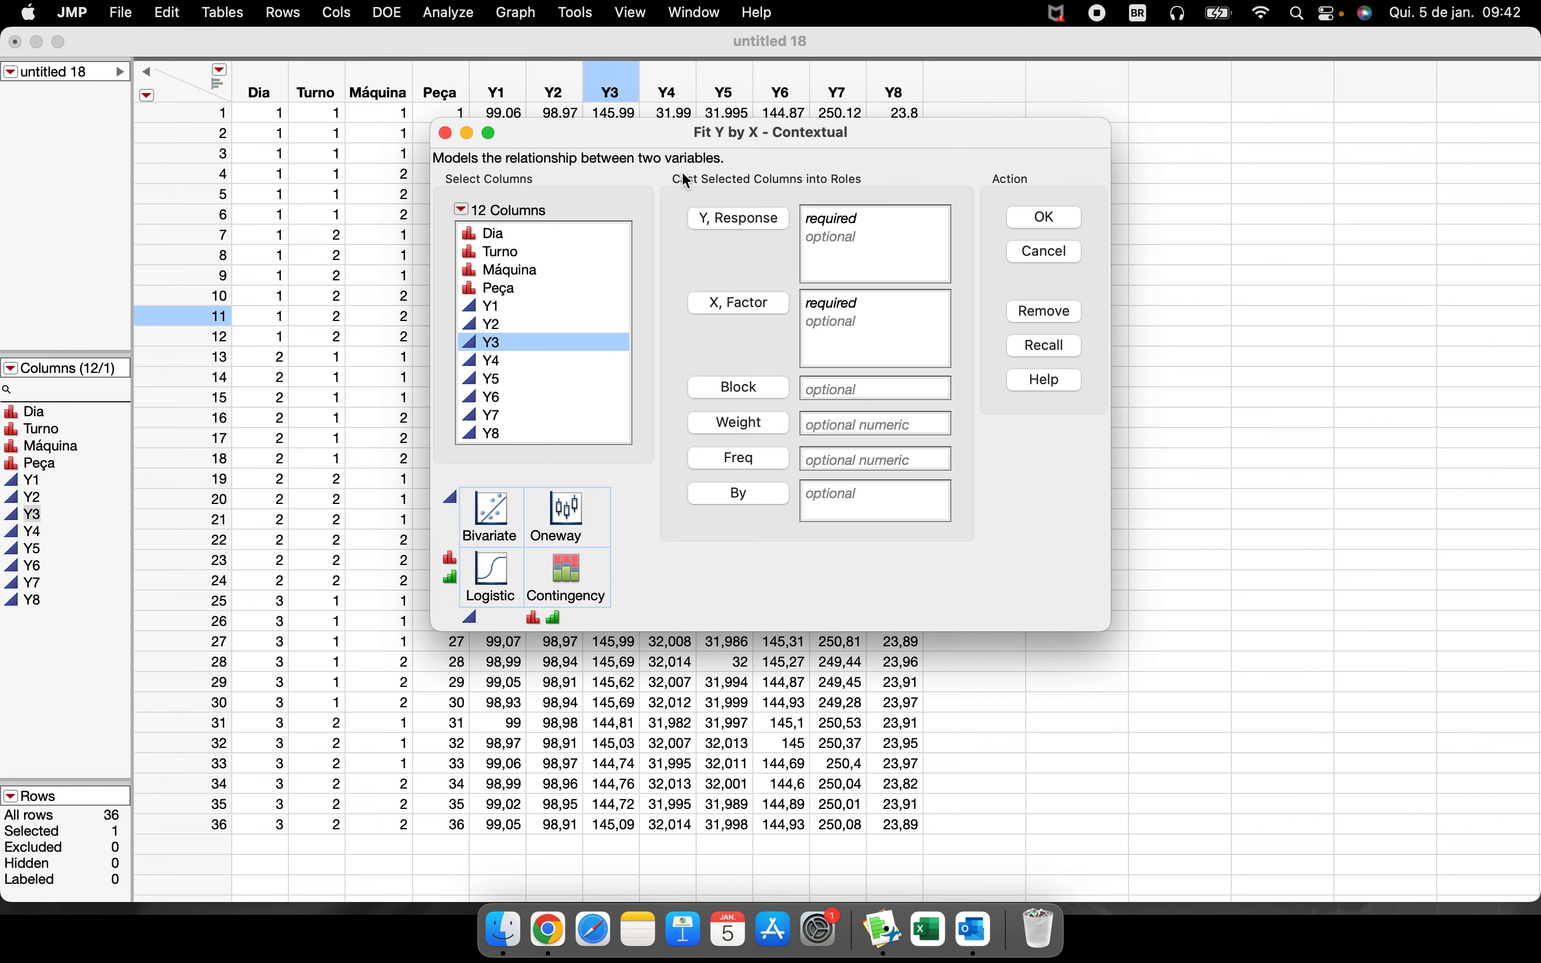
click(567, 307)
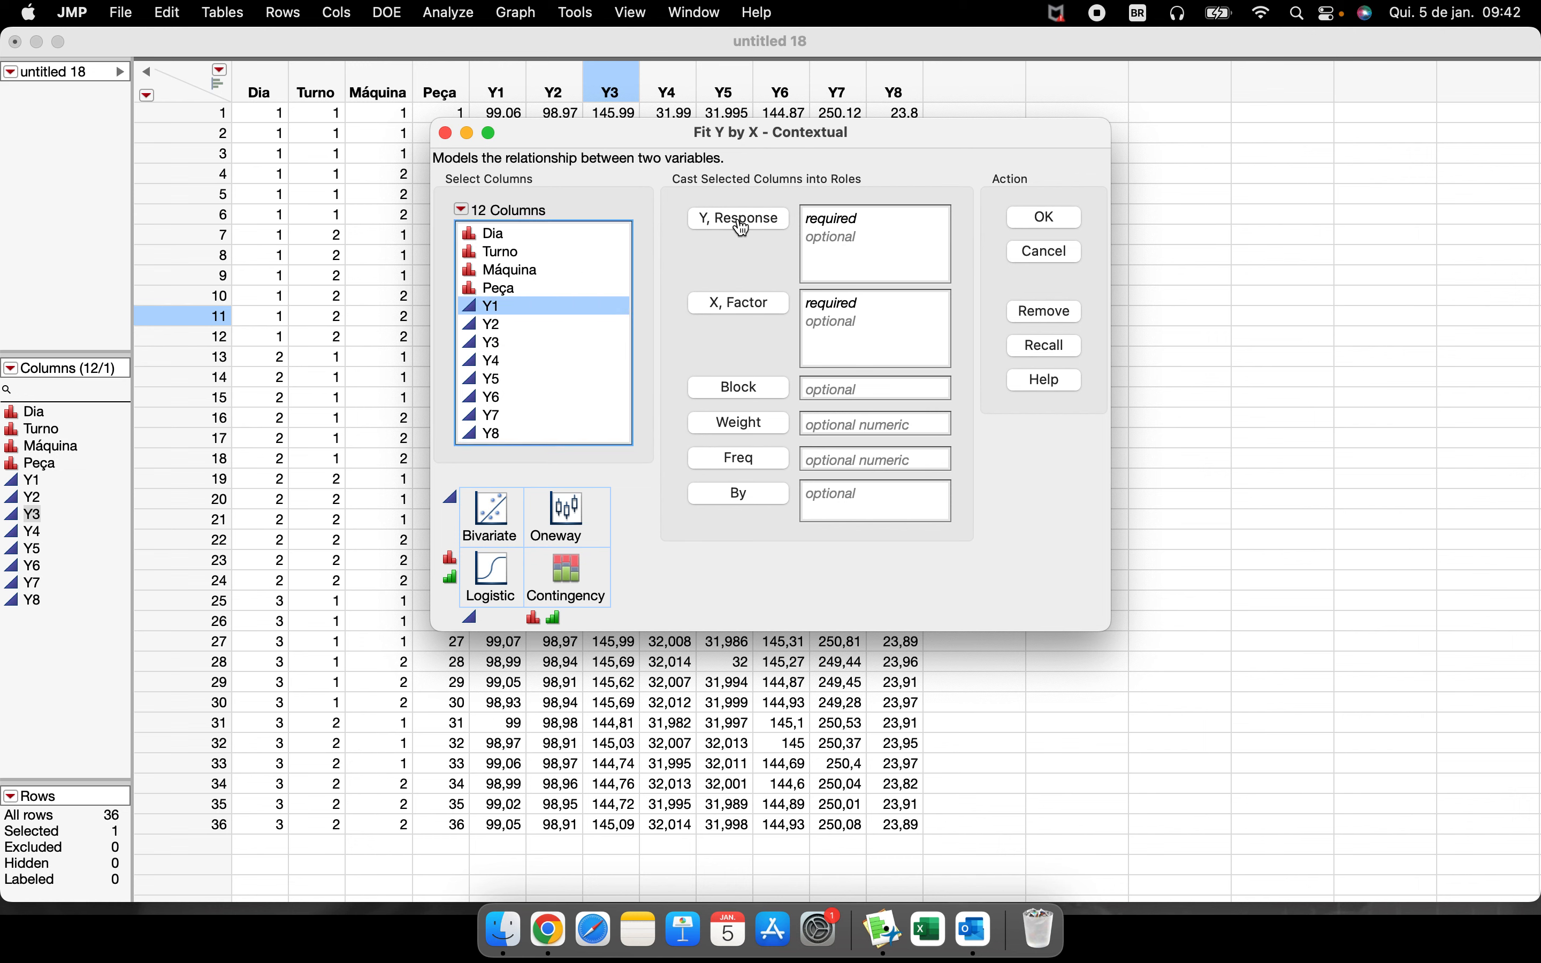
click(738, 218)
click(503, 324)
click(739, 311)
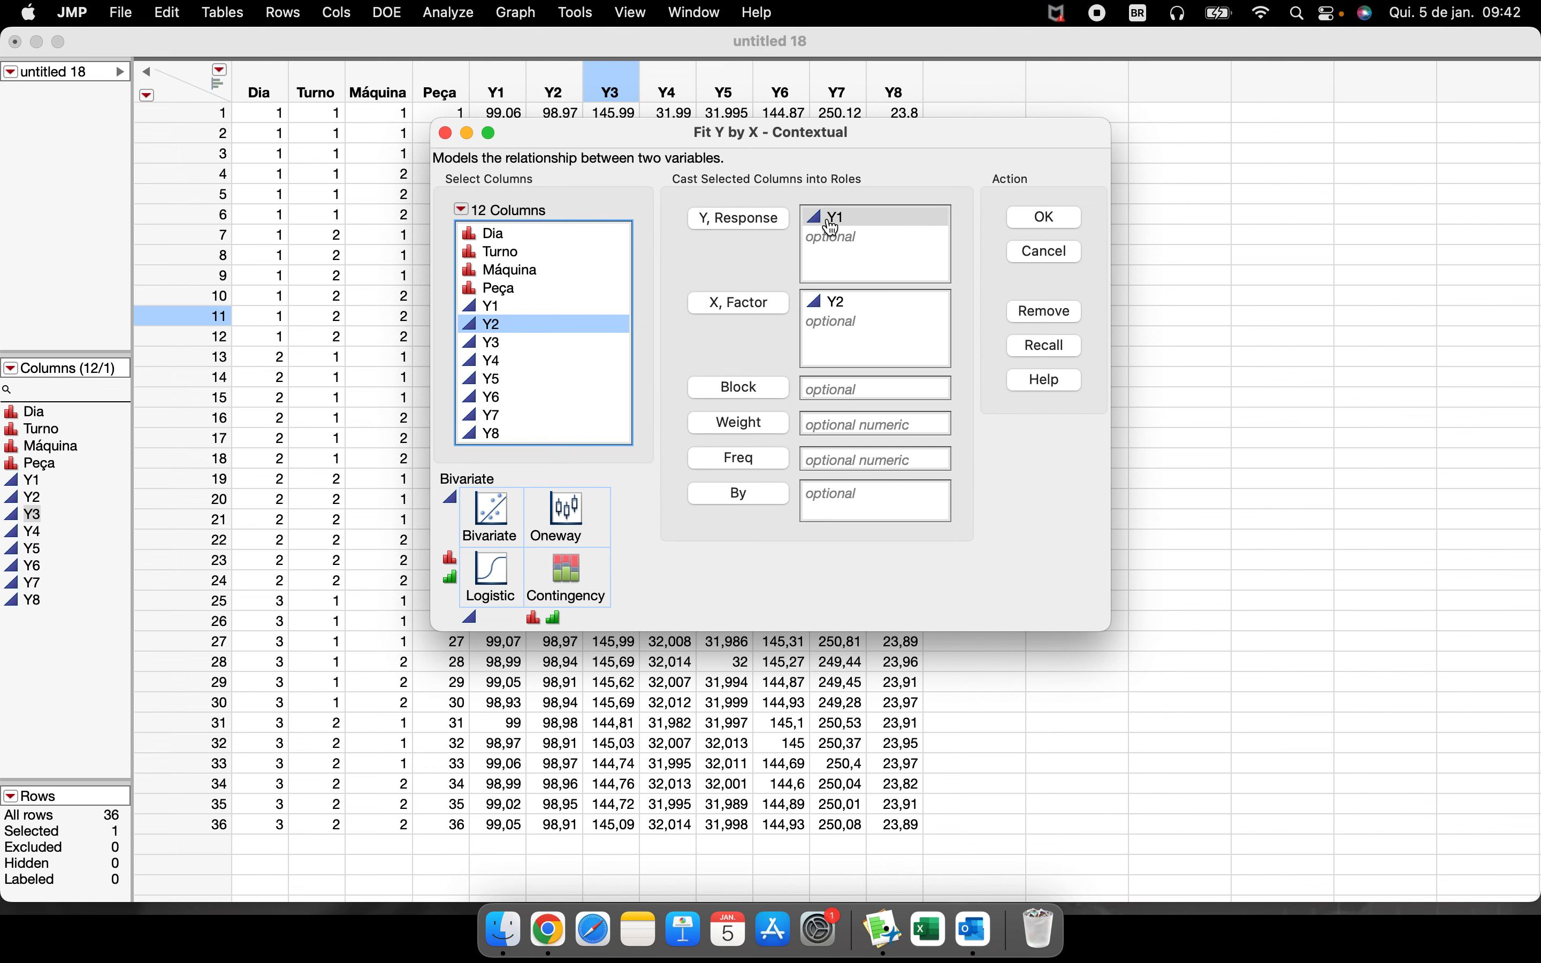
click(1047, 218)
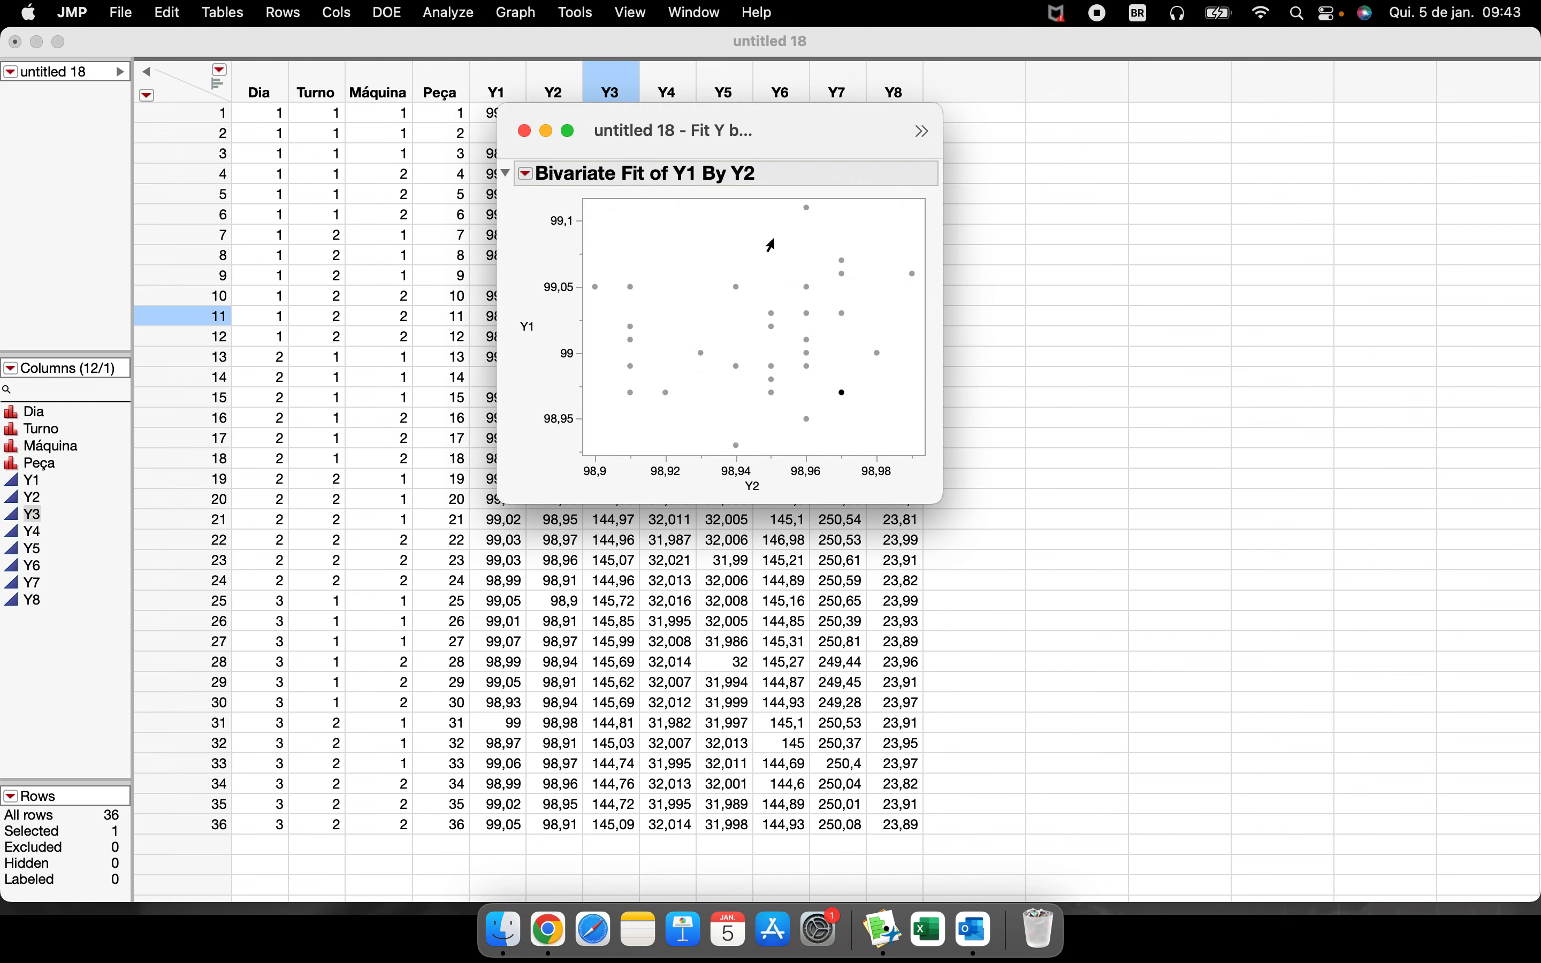
- Clear the row selection, and move the Y1 by Y2 report window and enlarge its scatterplot
click(774, 239)
drag(805, 130, 710, 233)
drag(828, 555, 918, 606)
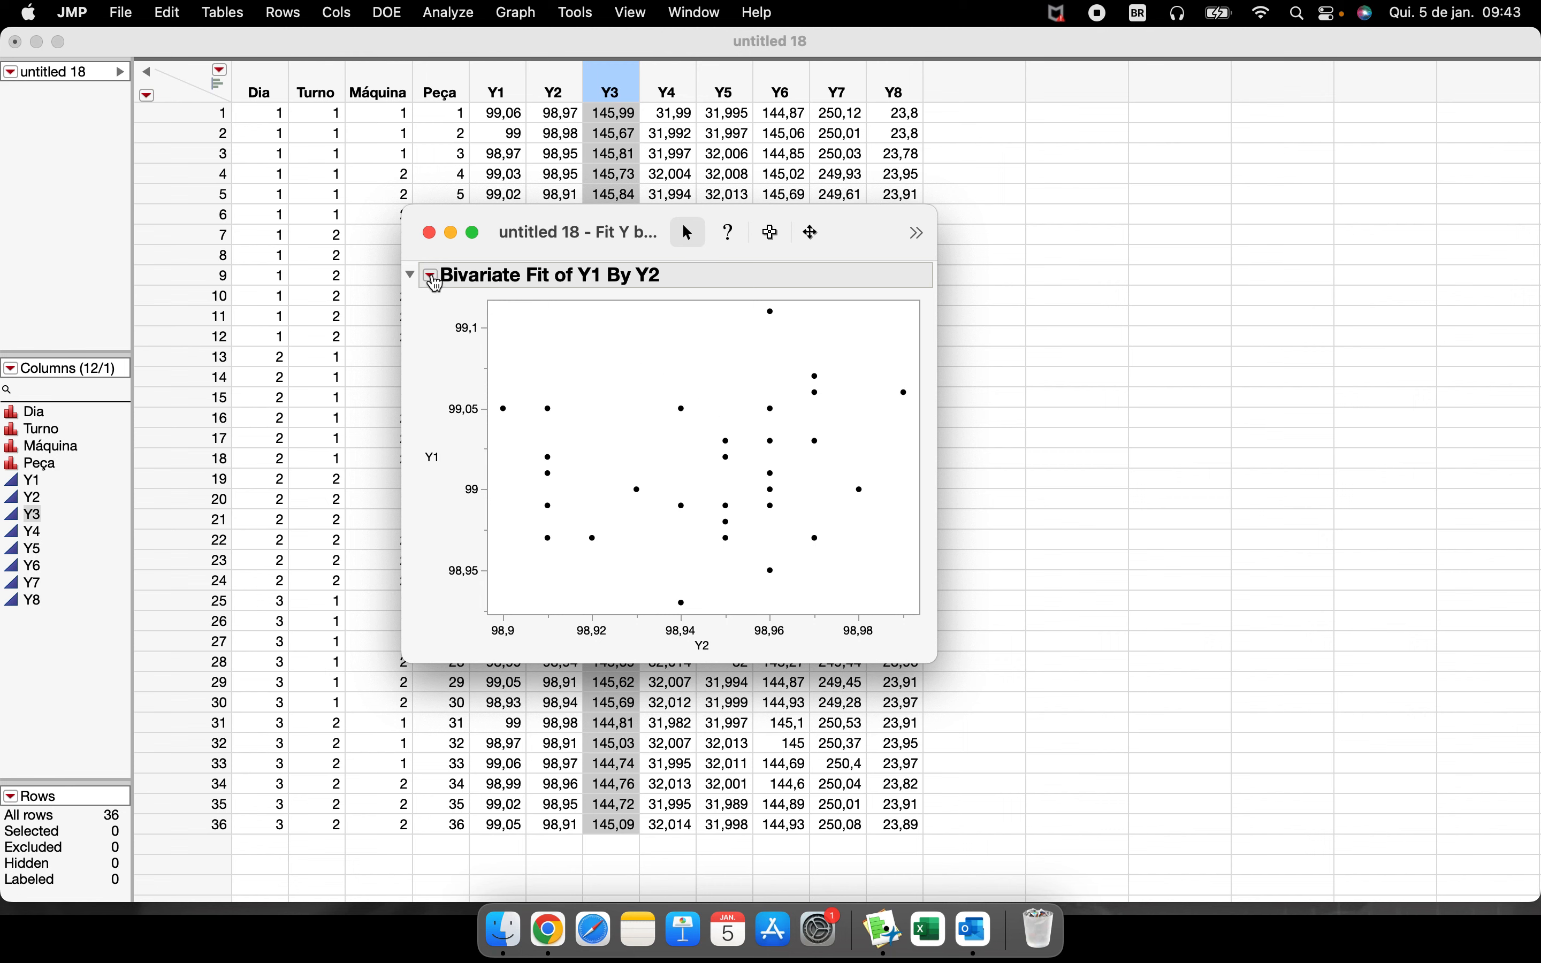
- Add histogram borders to the Y1 by Y2 scatterplot, and reposition the report and shrink the plot
click(432, 276)
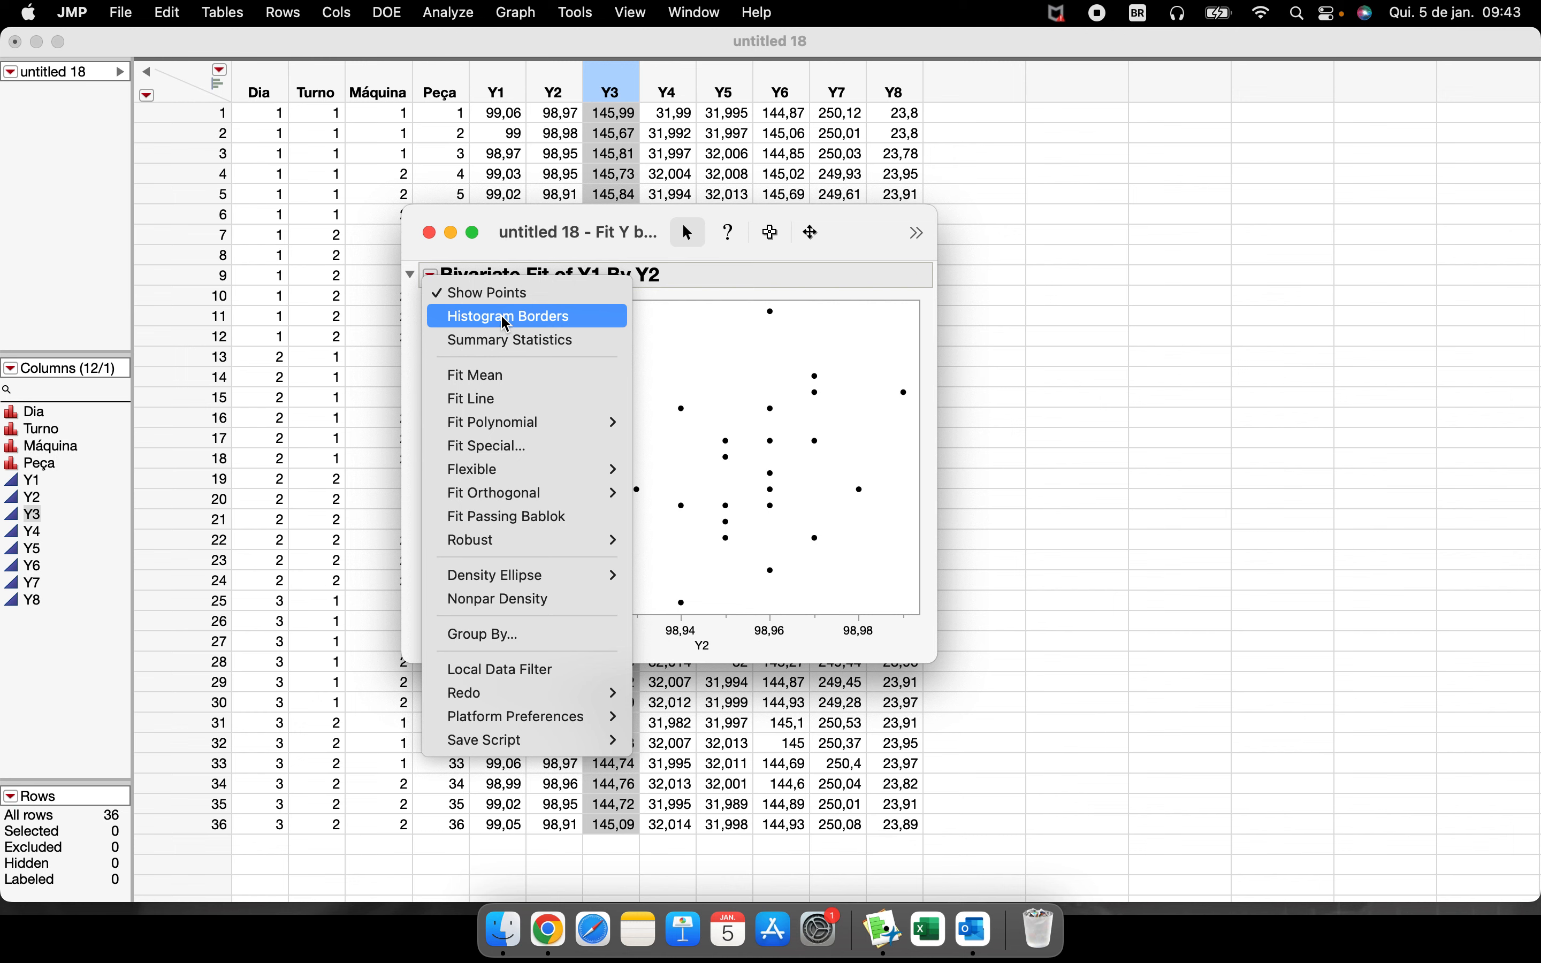
click(593, 315)
click(881, 249)
drag(880, 248, 752, 174)
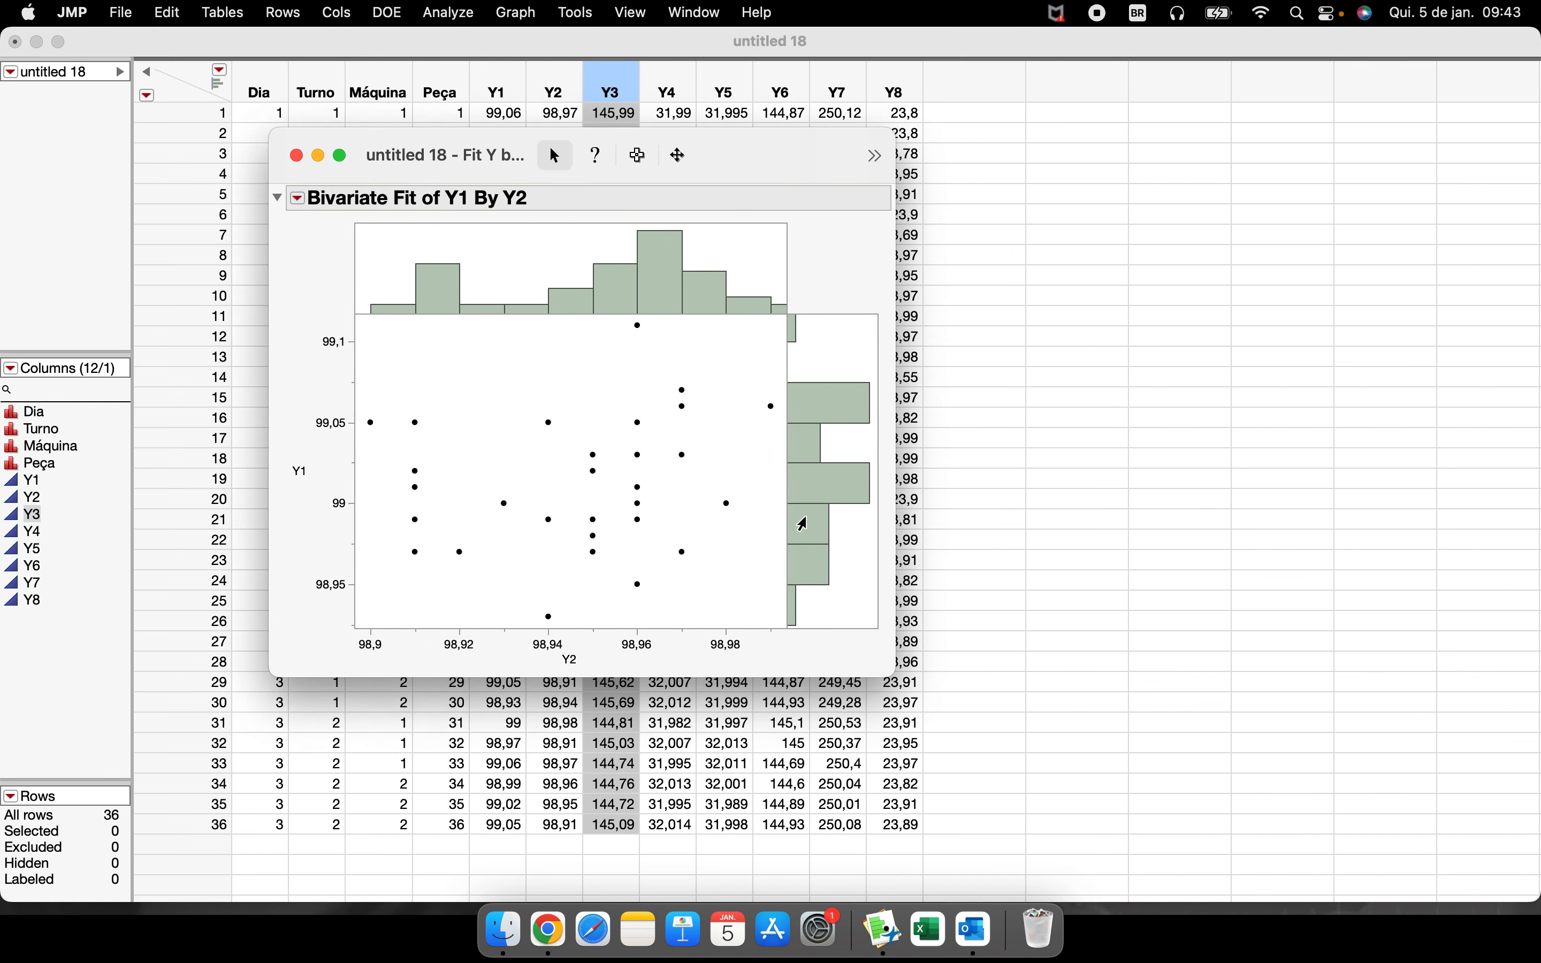
drag(787, 628, 650, 550)
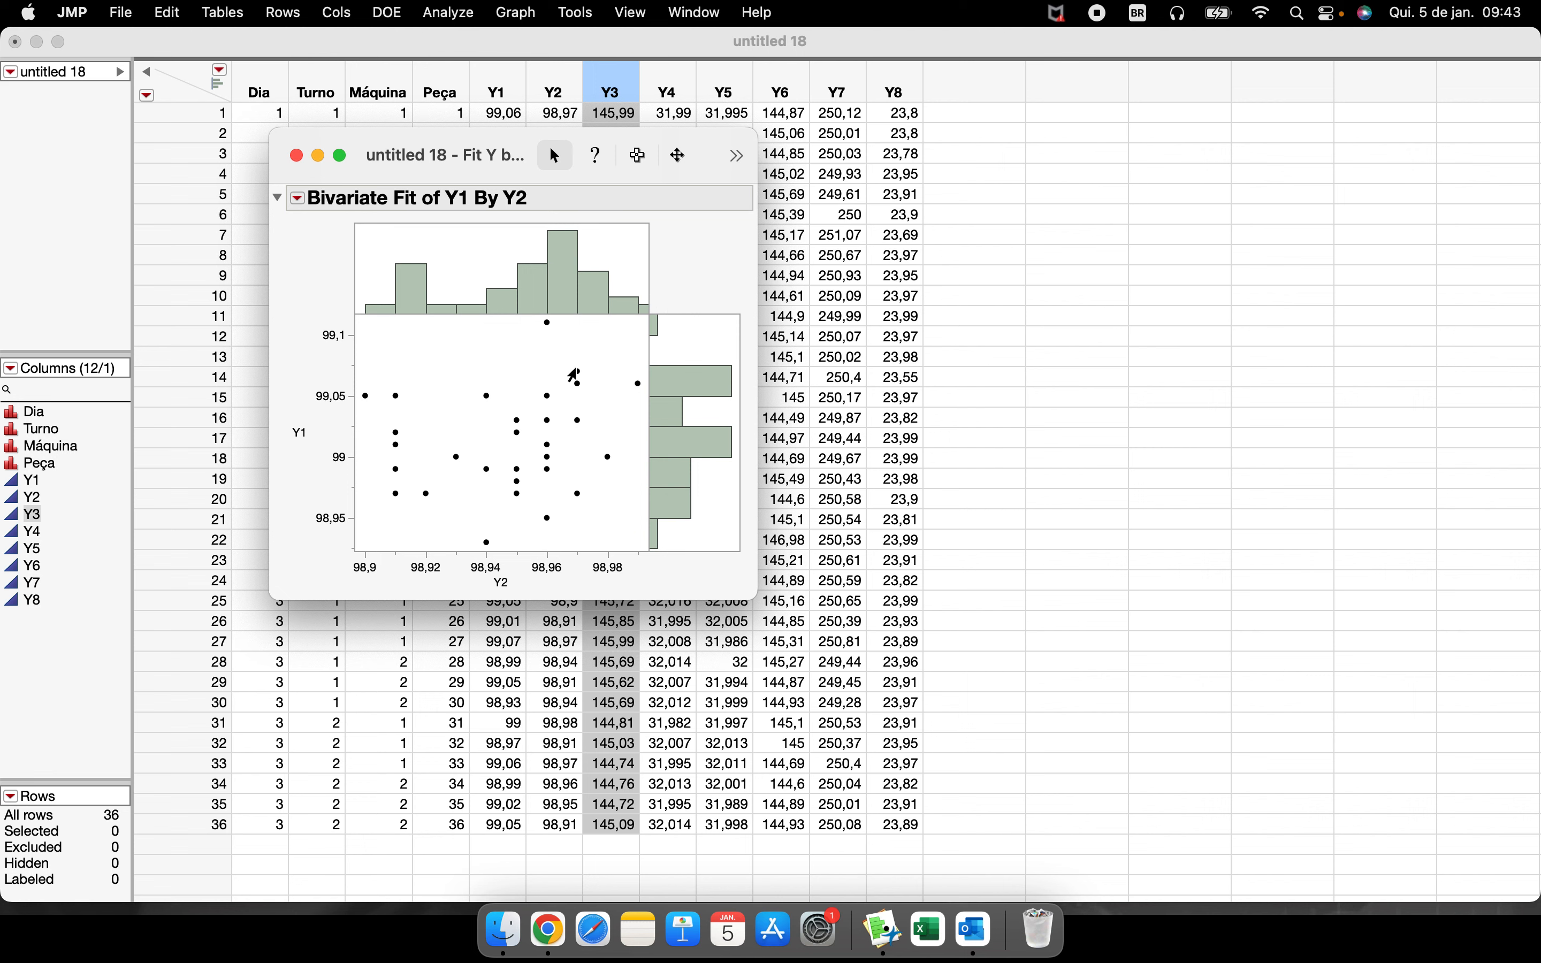
- Examine the border histograms and review the fit options available for the Y1 by Y2 scatterplot
click(655, 299)
mouse_move(656, 300)
mouse_down()
mouse_move(708, 364)
mouse_move(725, 454)
mouse_move(653, 576)
mouse_up()
mouse_move(700, 308)
mouse_down()
mouse_move(592, 248)
mouse_move(413, 277)
mouse_move(358, 310)
mouse_move(619, 248)
mouse_move(334, 323)
mouse_move(613, 245)
mouse_move(701, 307)
mouse_up()
click(298, 198)
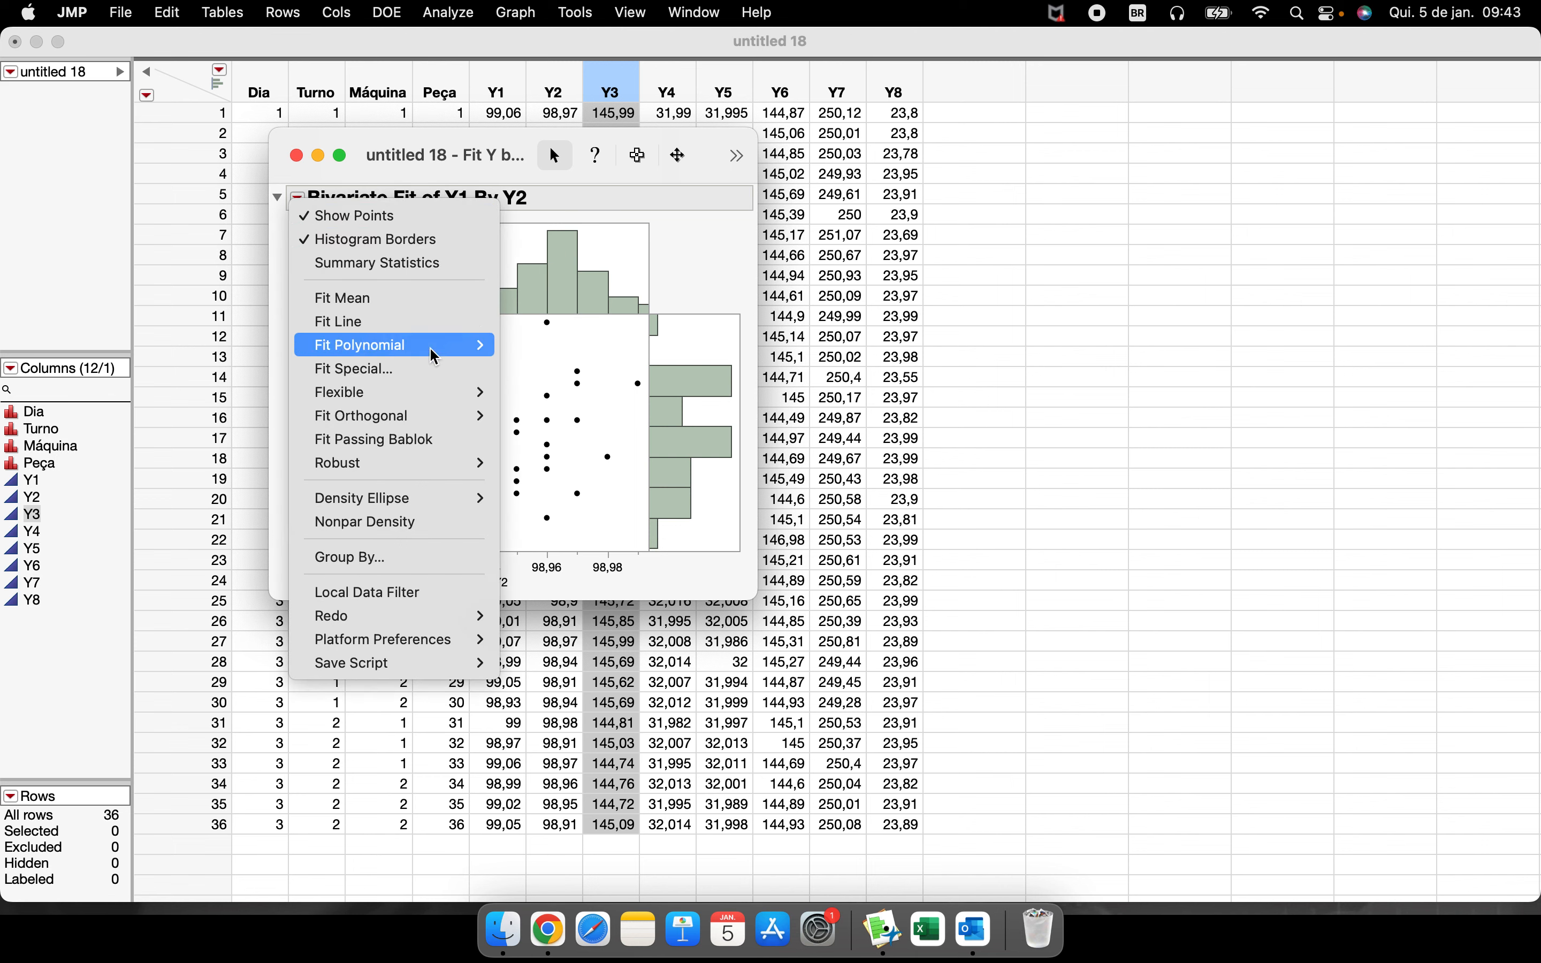
click(677, 282)
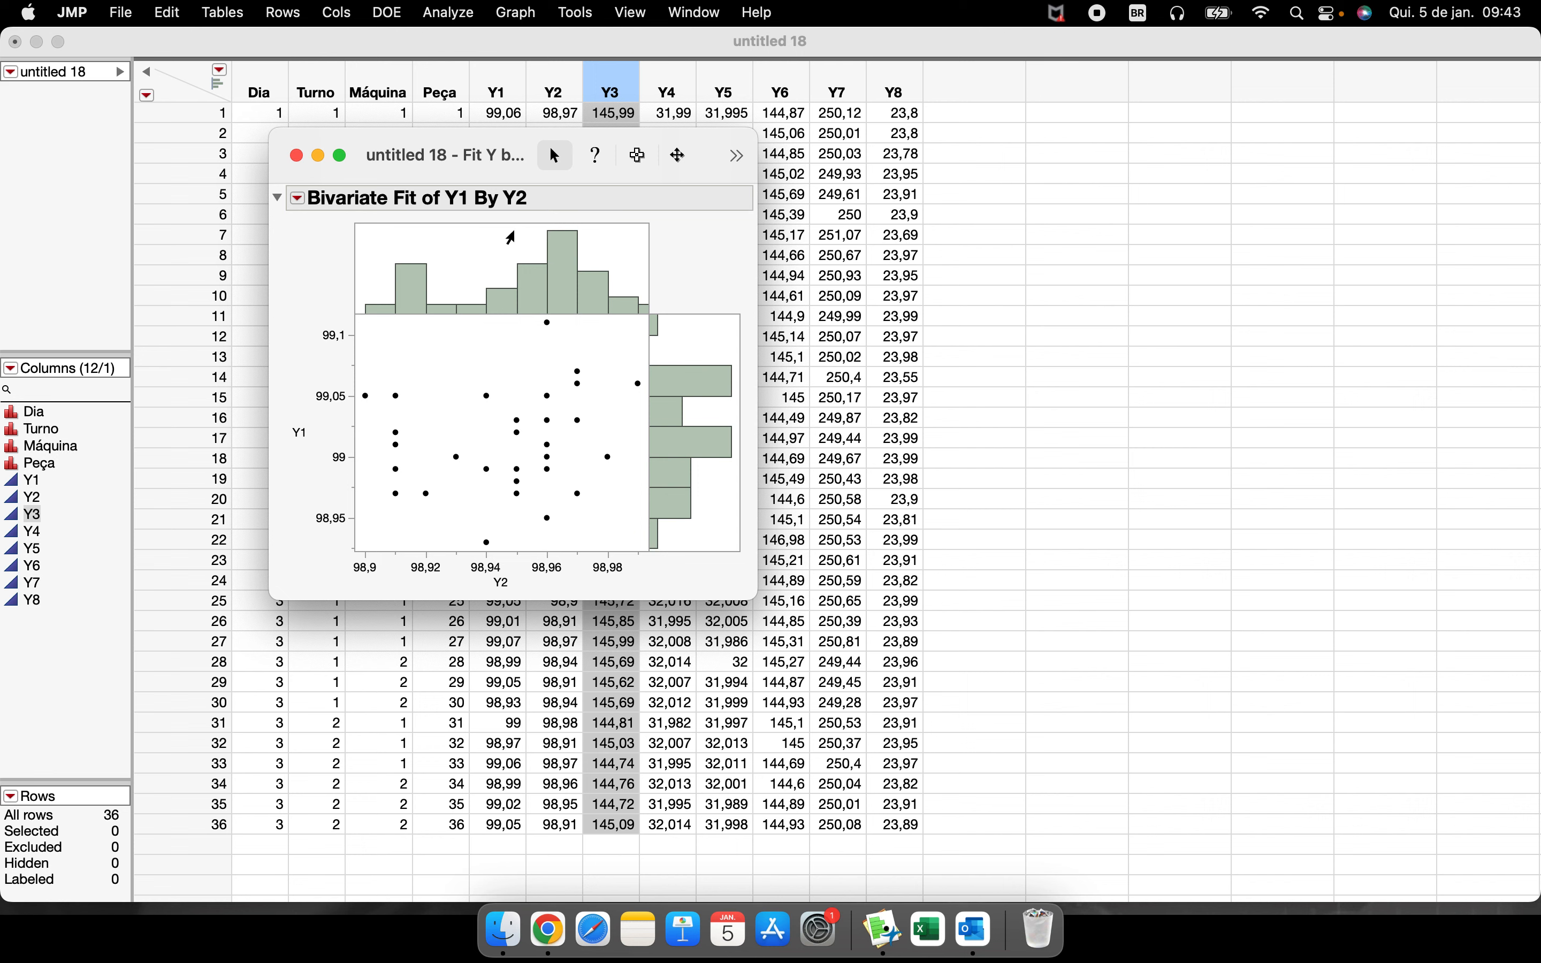
- Close the bivariate report and minimize the data table
click(296, 155)
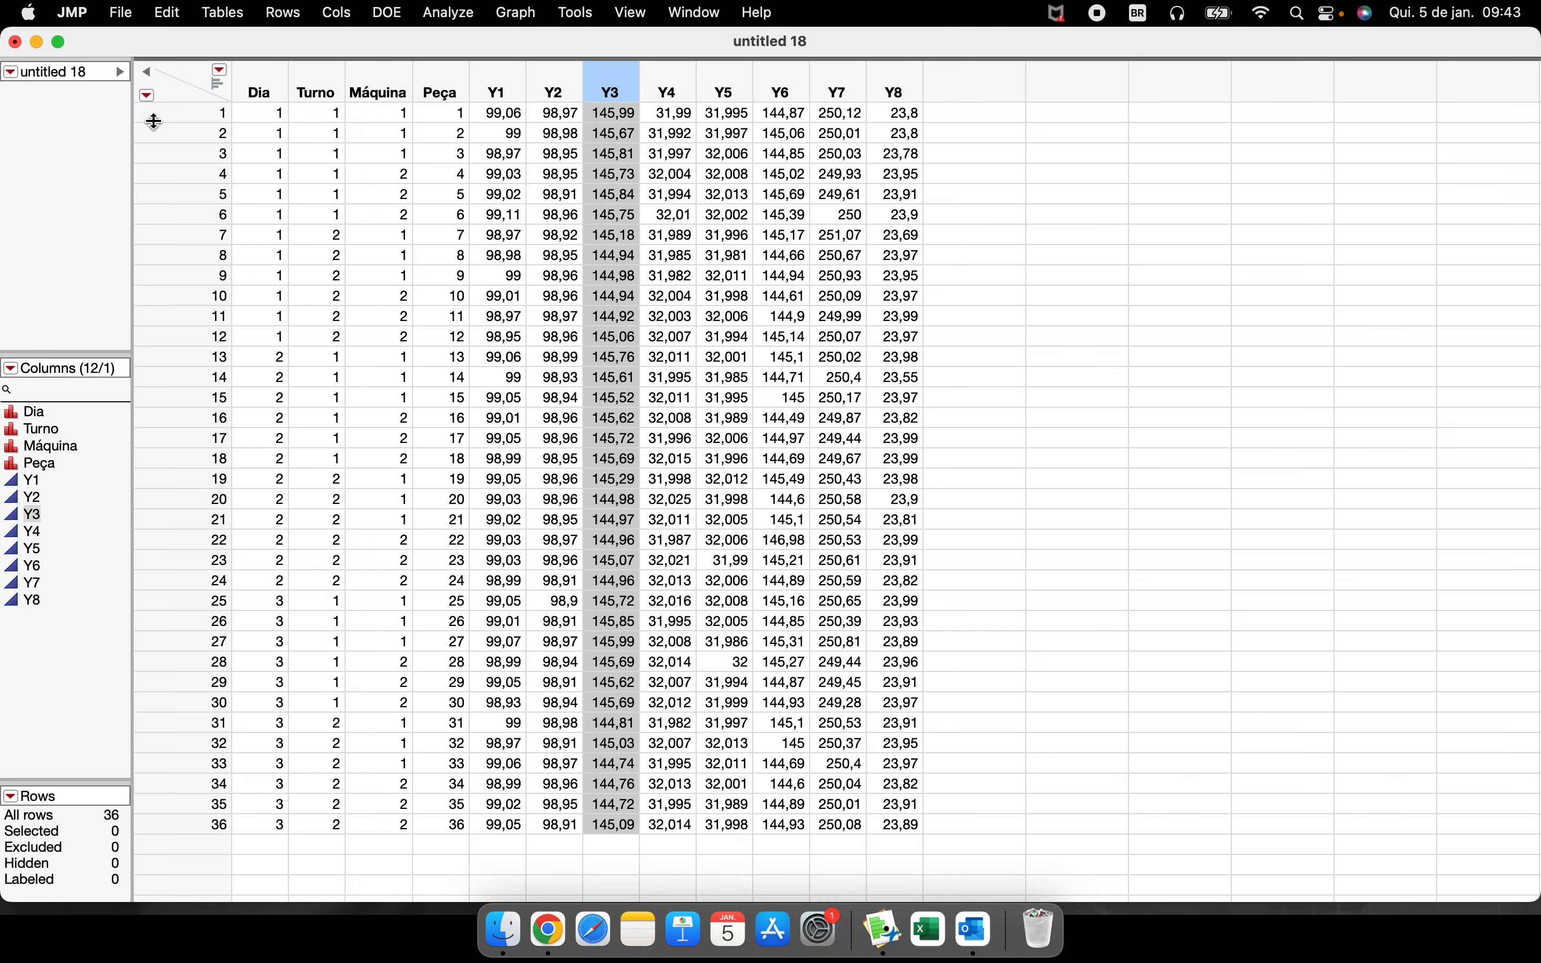
click(37, 43)
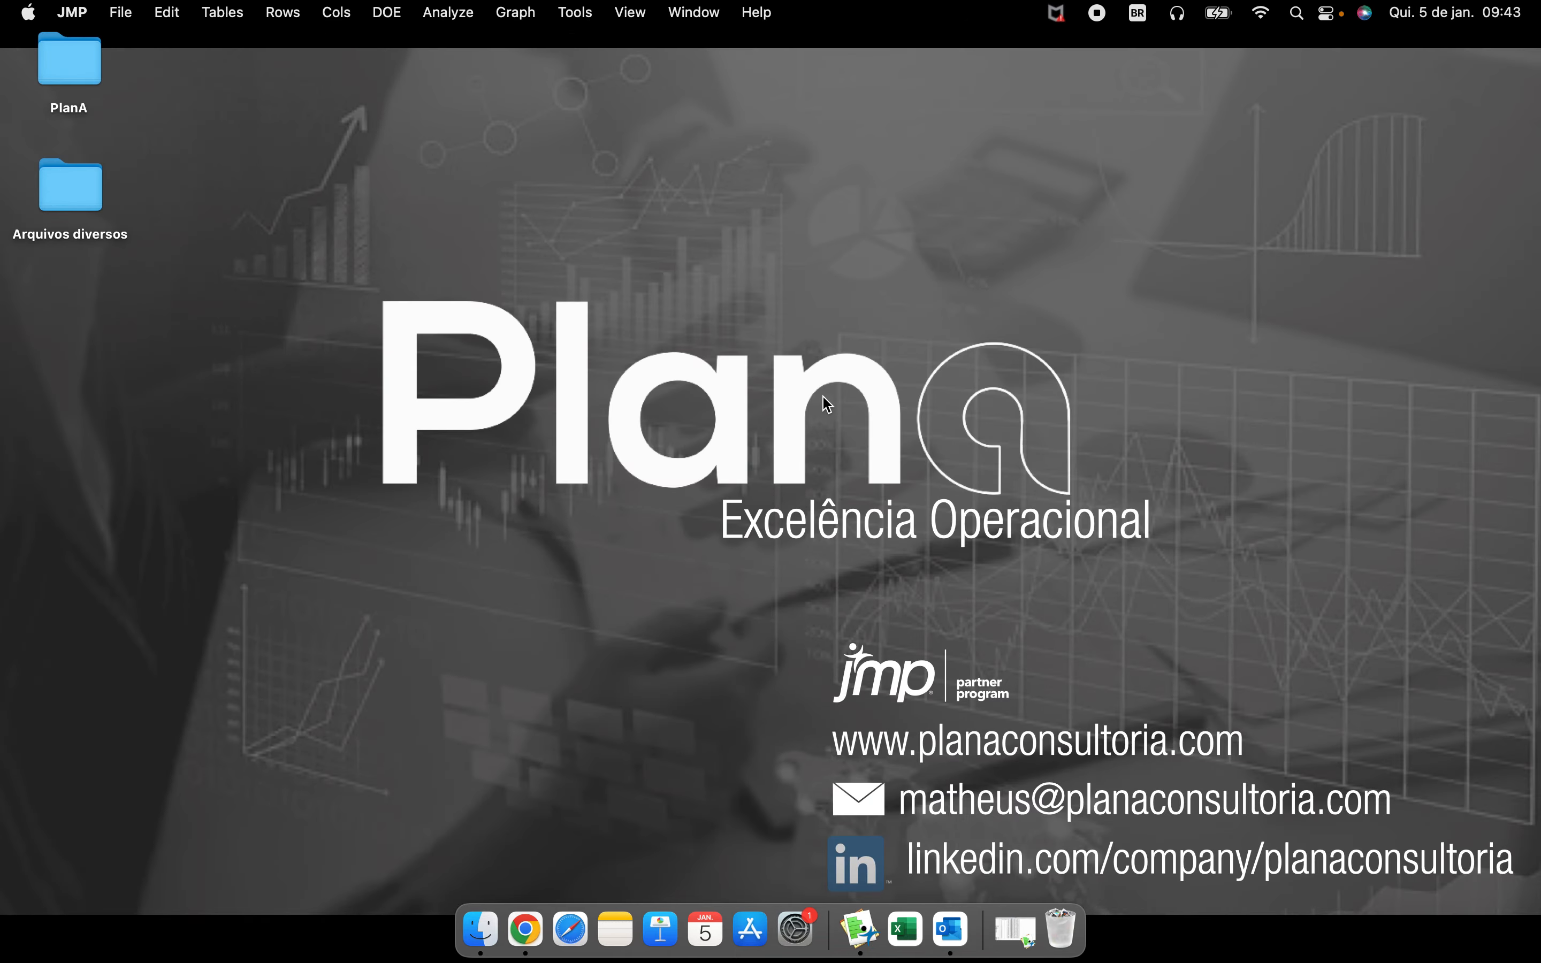